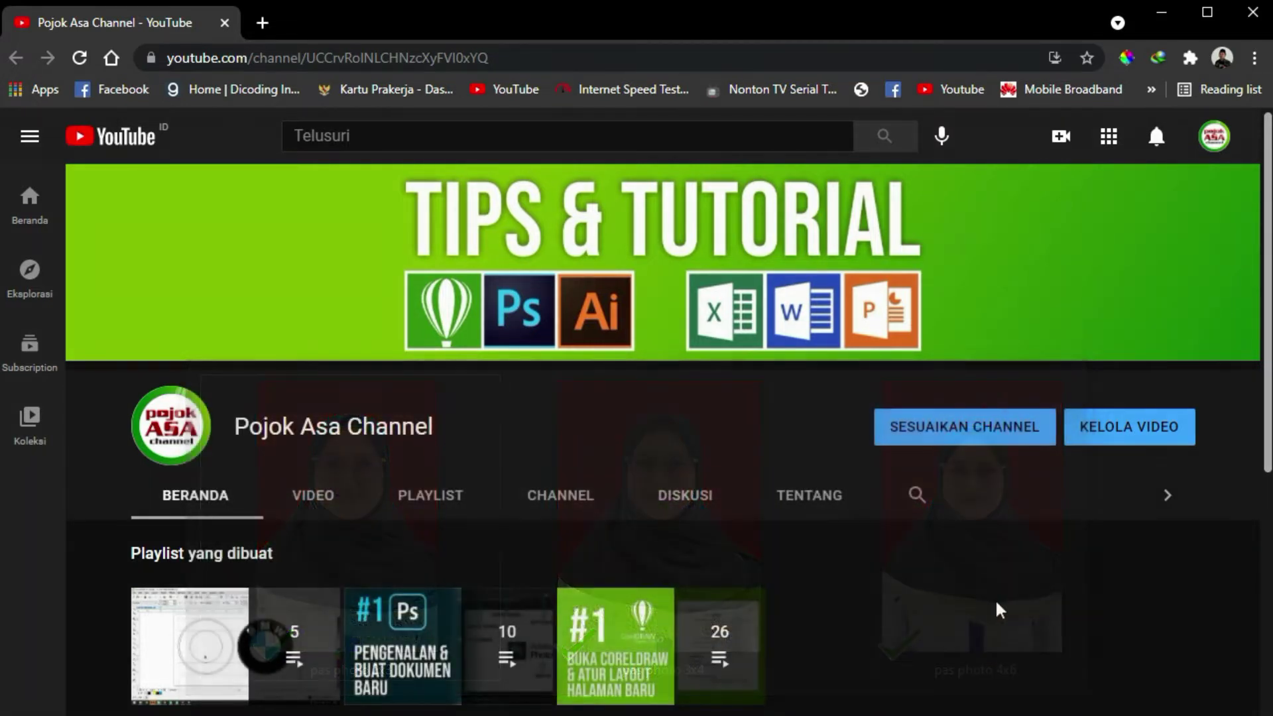
- Look over the playlists and uploaded videos on the Pojok Asa Channel page
scroll(998, 607, down, 5)
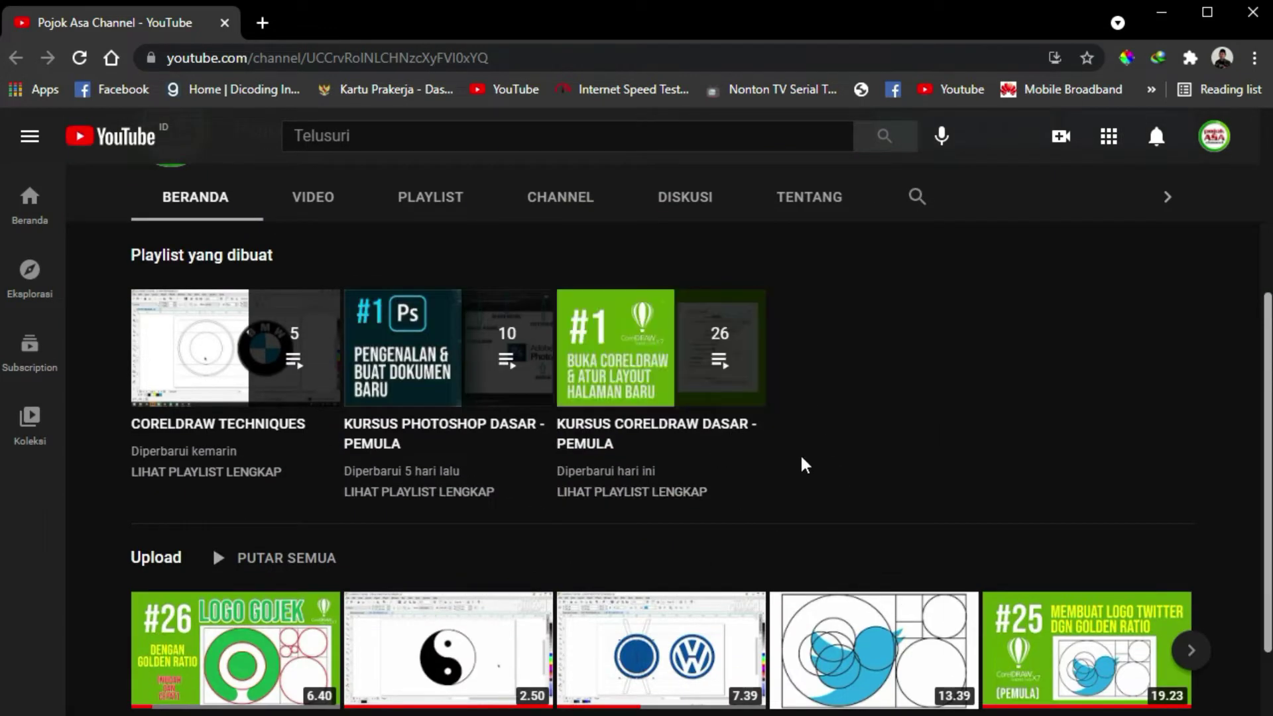
scroll(915, 477, down, 2)
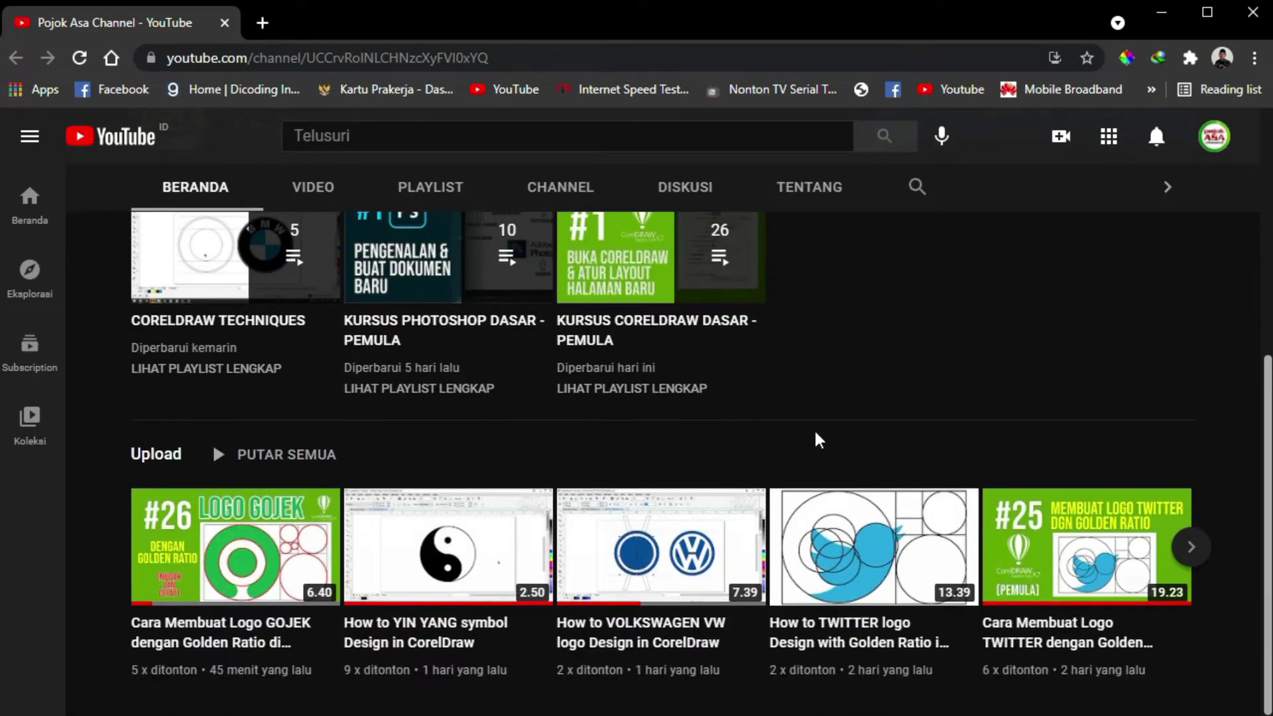
scroll(919, 516, up, 3)
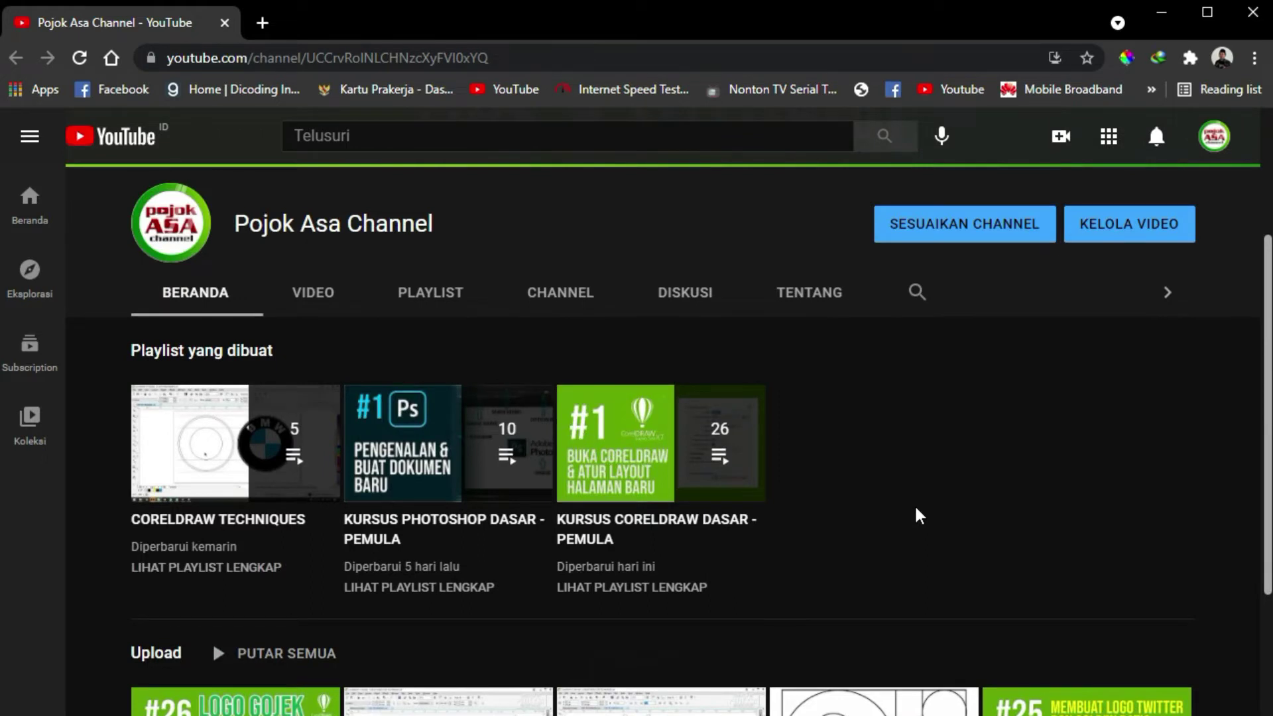
scroll(915, 515, up, 3)
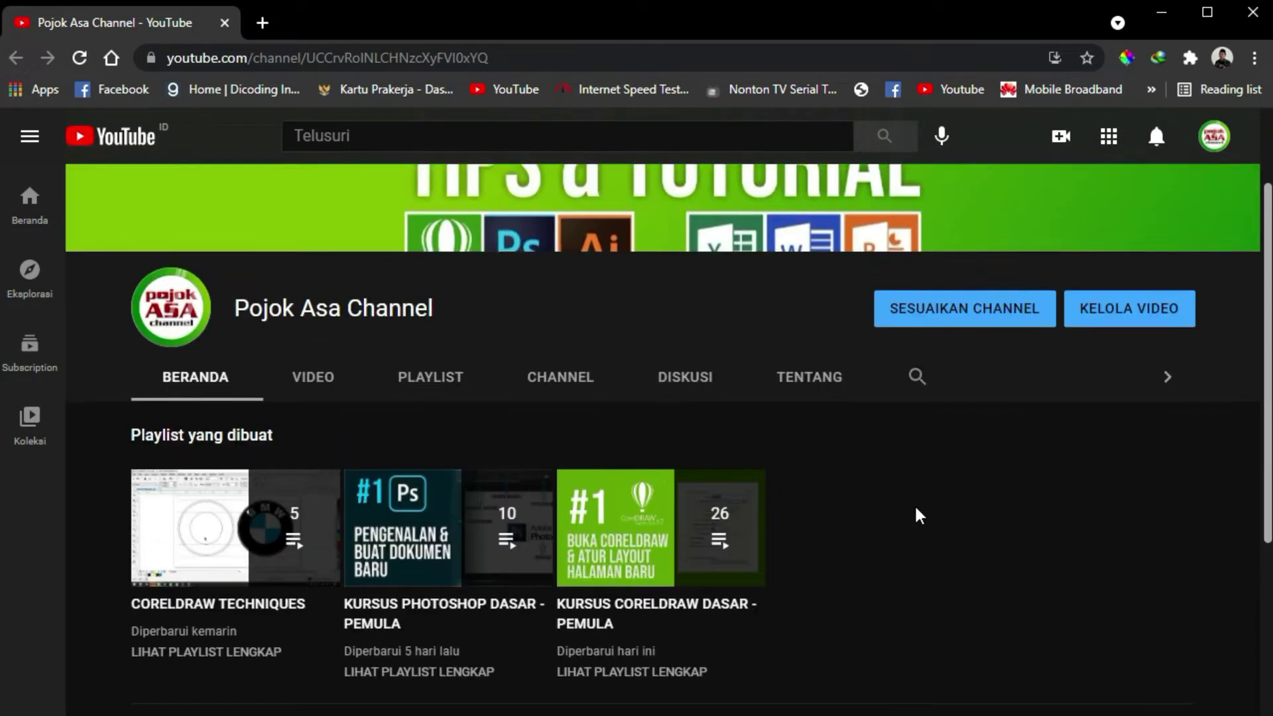
scroll(932, 566, down, 2)
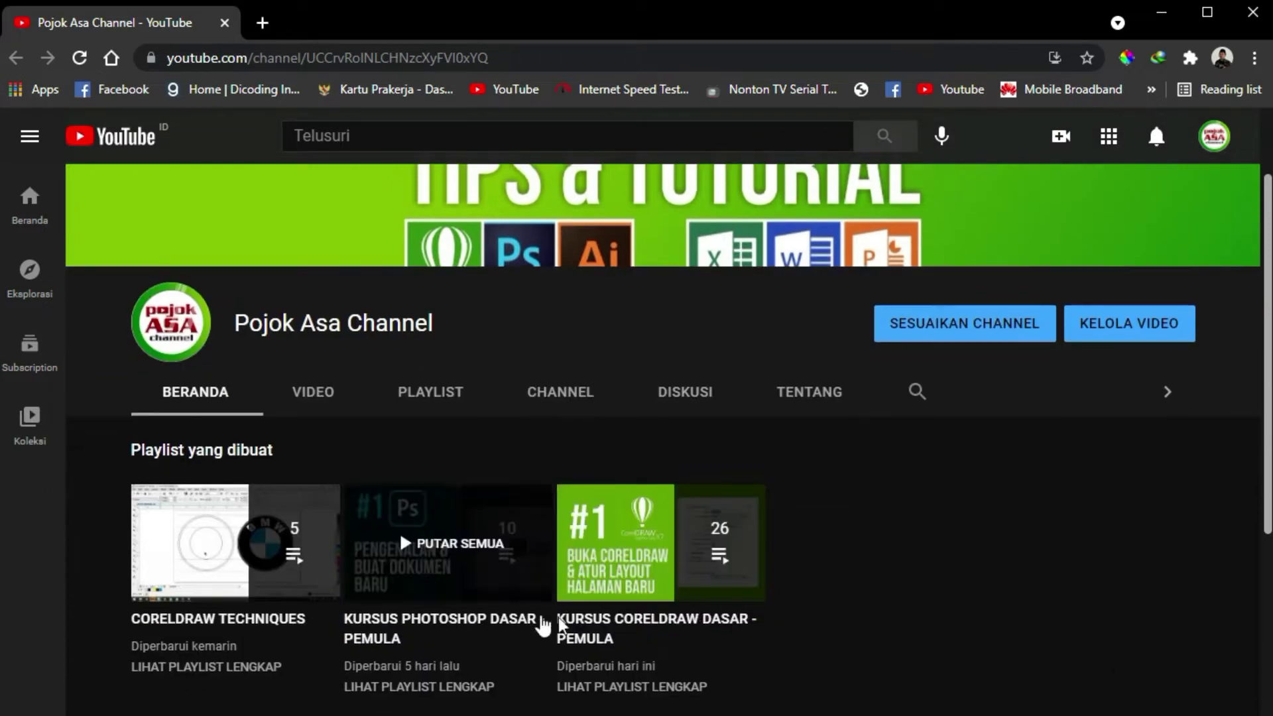
scroll(1111, 441, down, 3)
scroll(955, 451, down, 1)
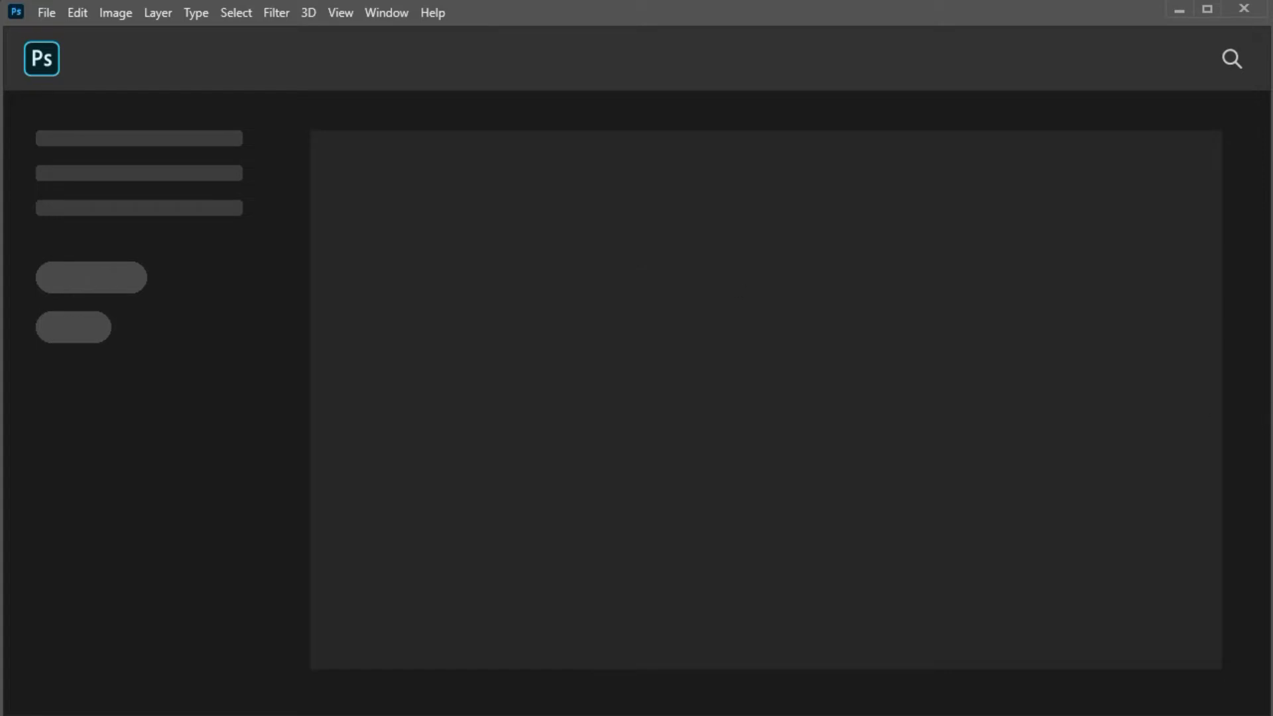
- Open the portrait photo IMG20210603130236.jpg in Photoshop and unlock its background layer
drag(1132, 524, 596, 355)
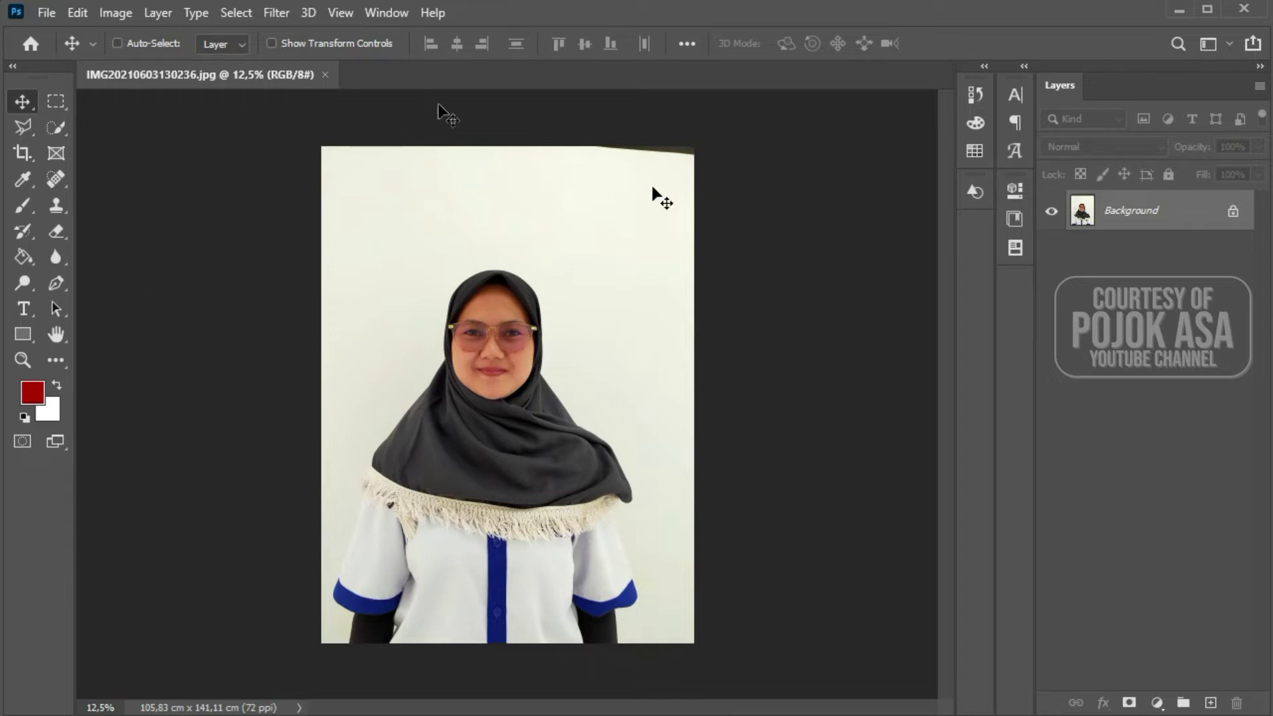
key(ctrl+j)
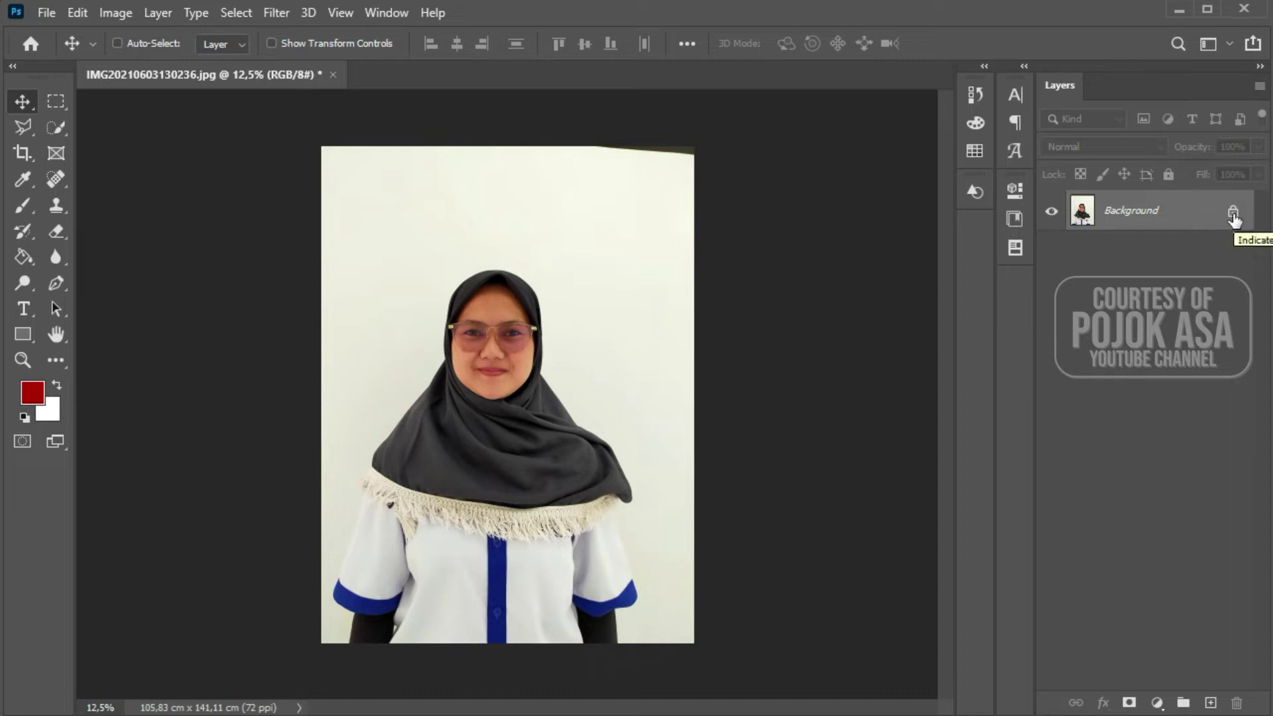
click(1234, 213)
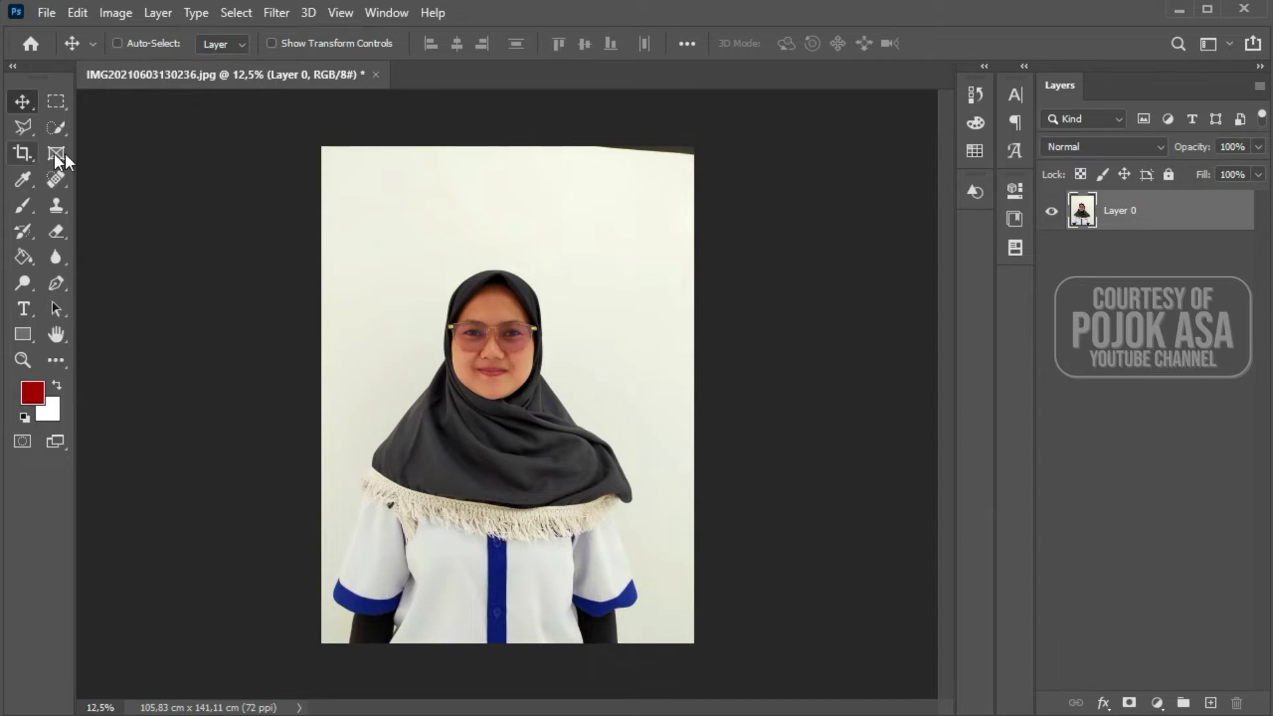
- Set up the Crop tool in W x H x Resolution mode with a width of 4 cm and a height of 6 cm
click(22, 153)
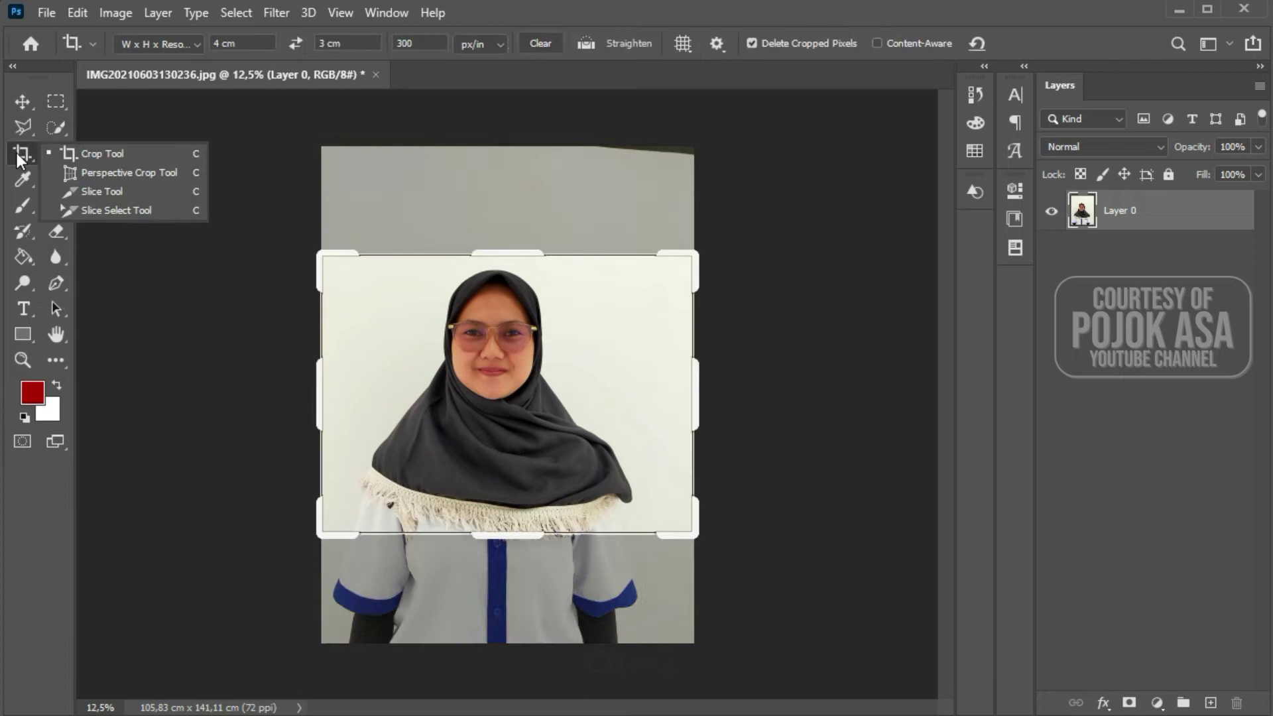
click(105, 154)
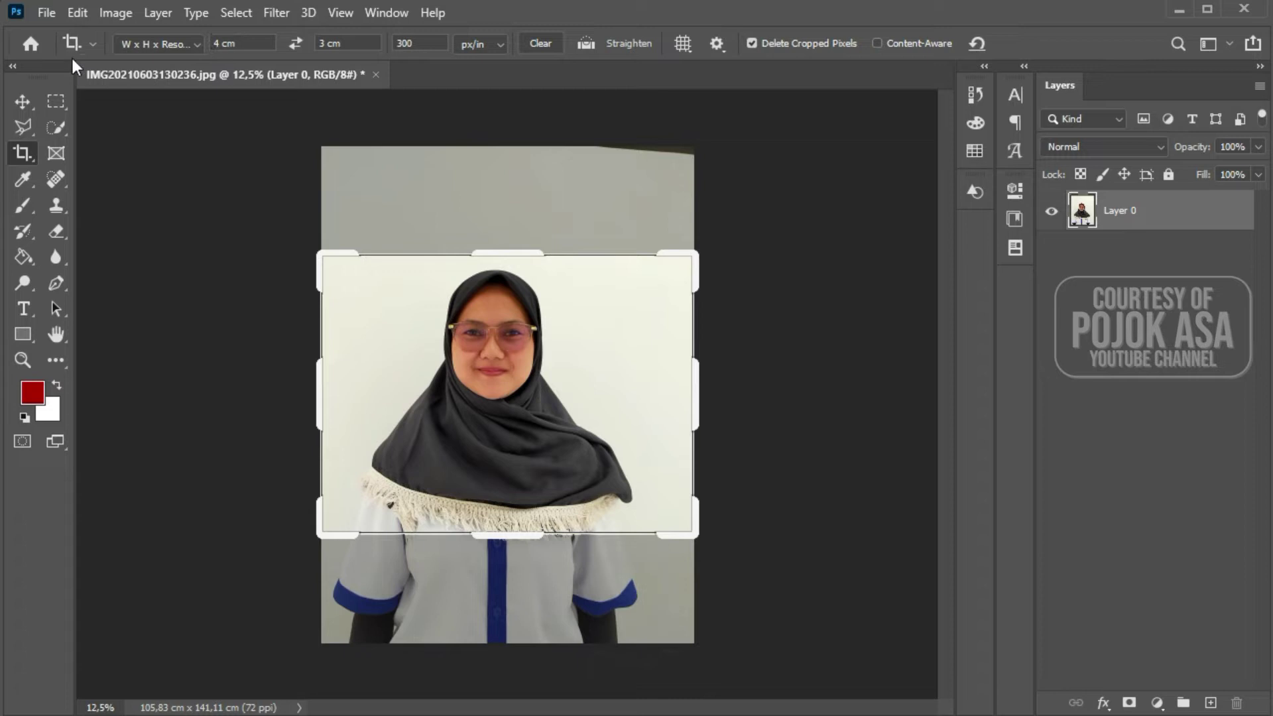
click(198, 43)
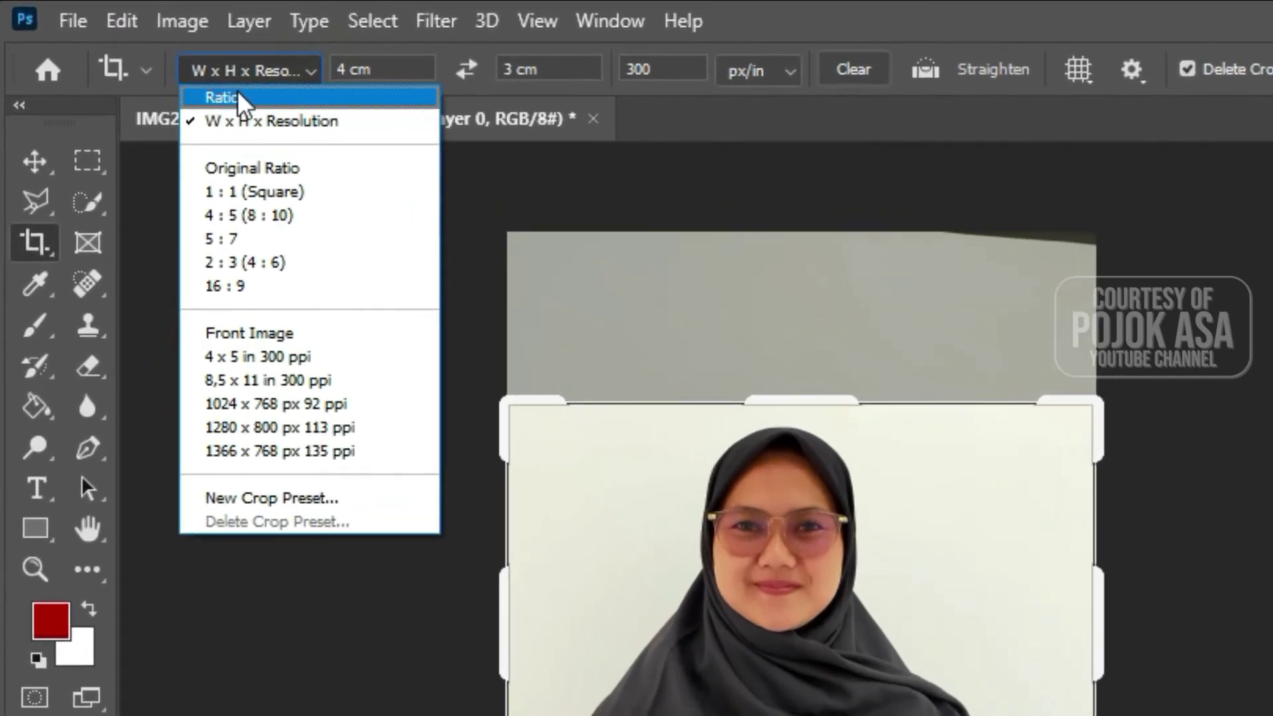
click(284, 123)
drag(399, 69, 332, 76)
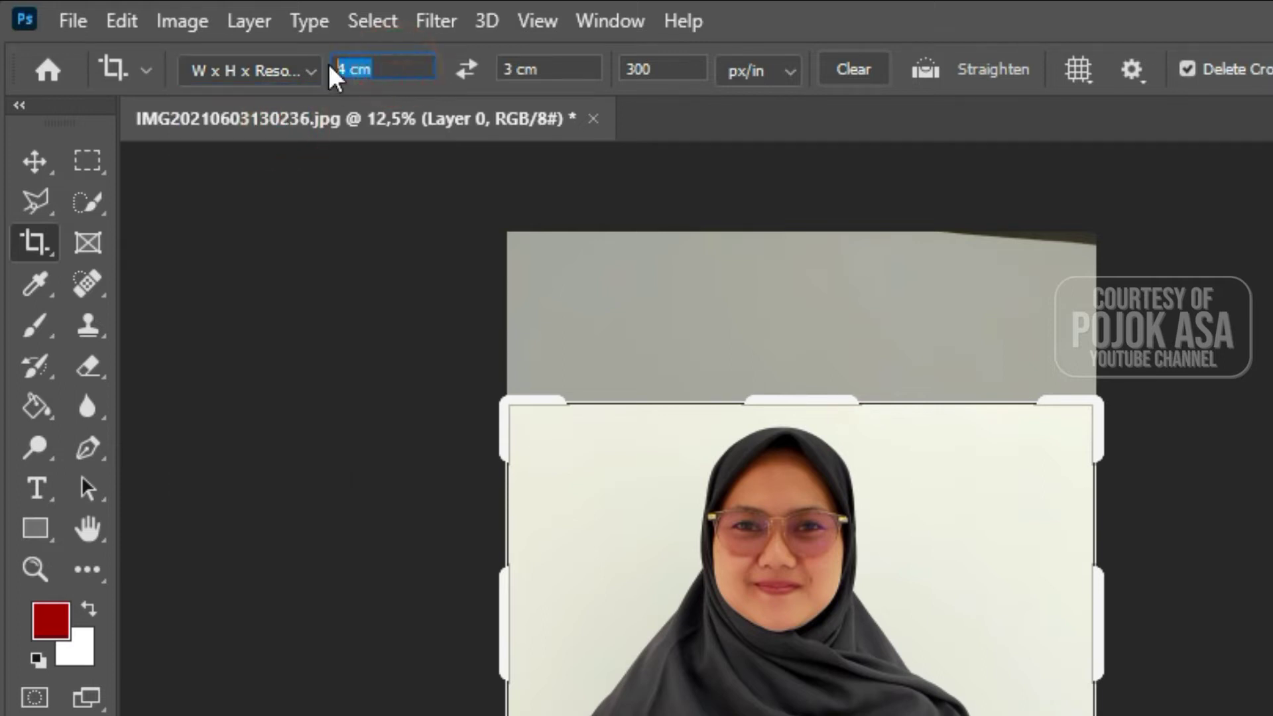
click(564, 69)
click(364, 66)
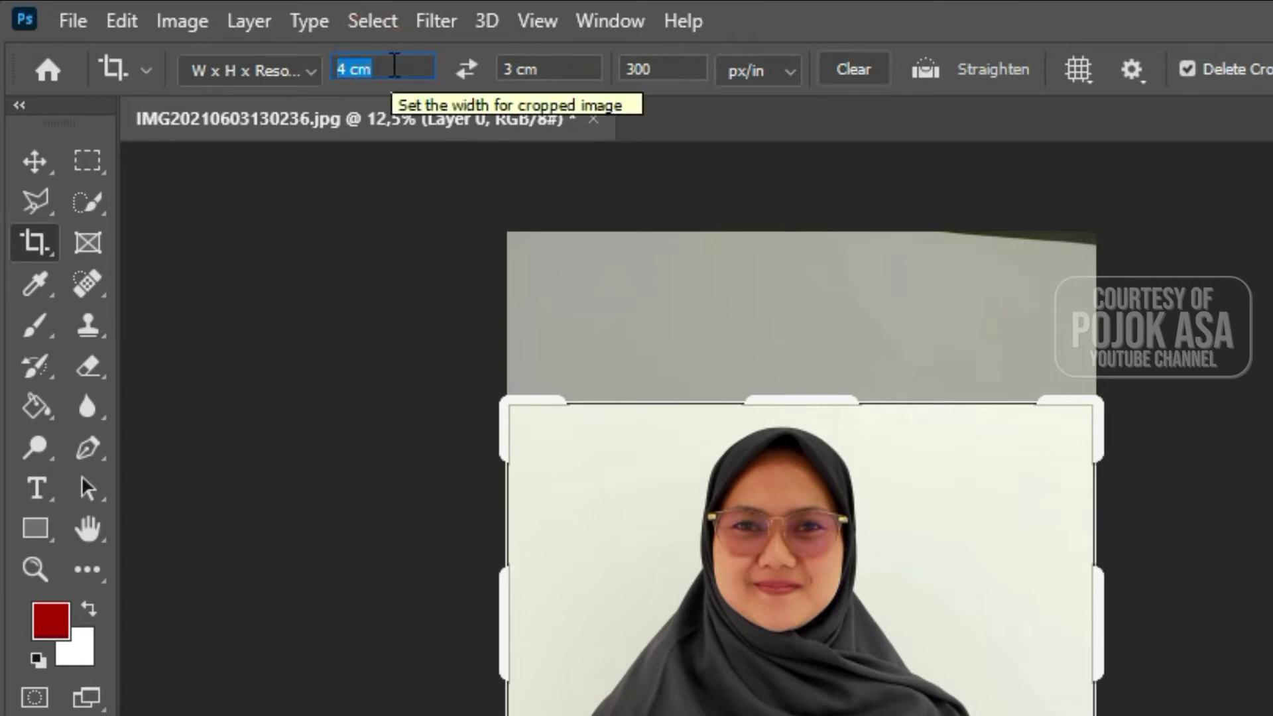
text(4 cm)
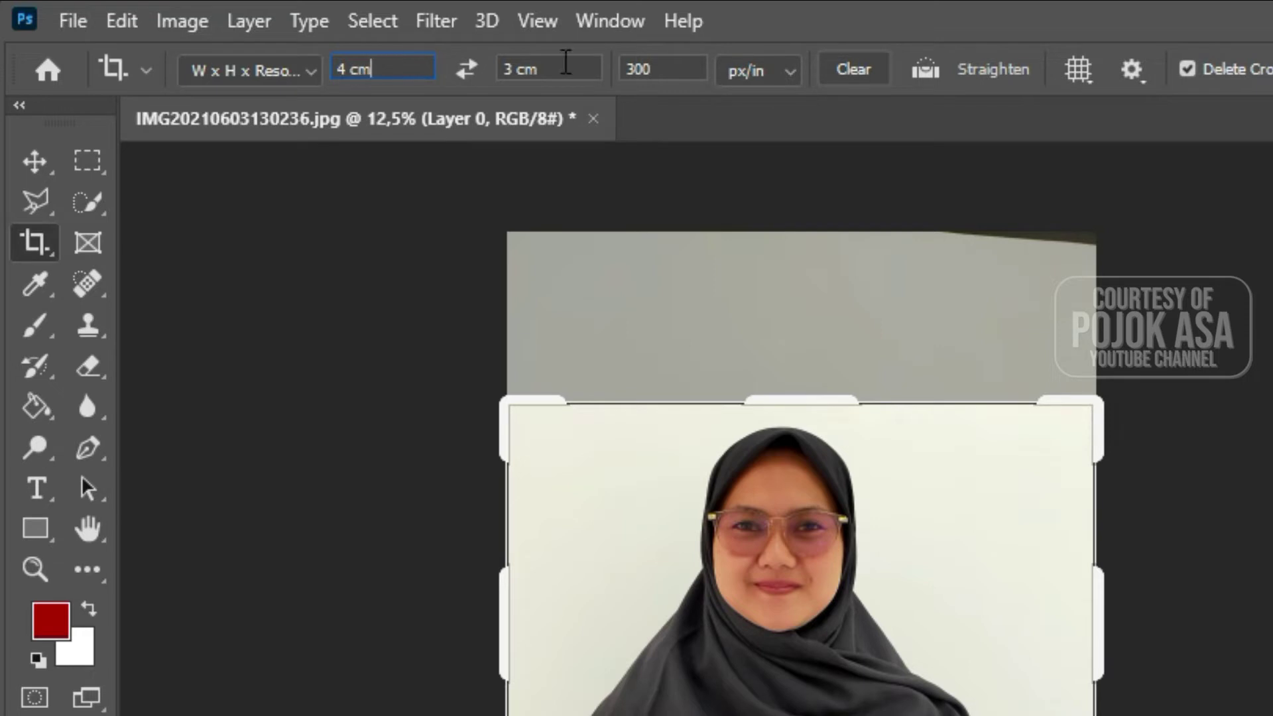
drag(560, 62, 499, 71)
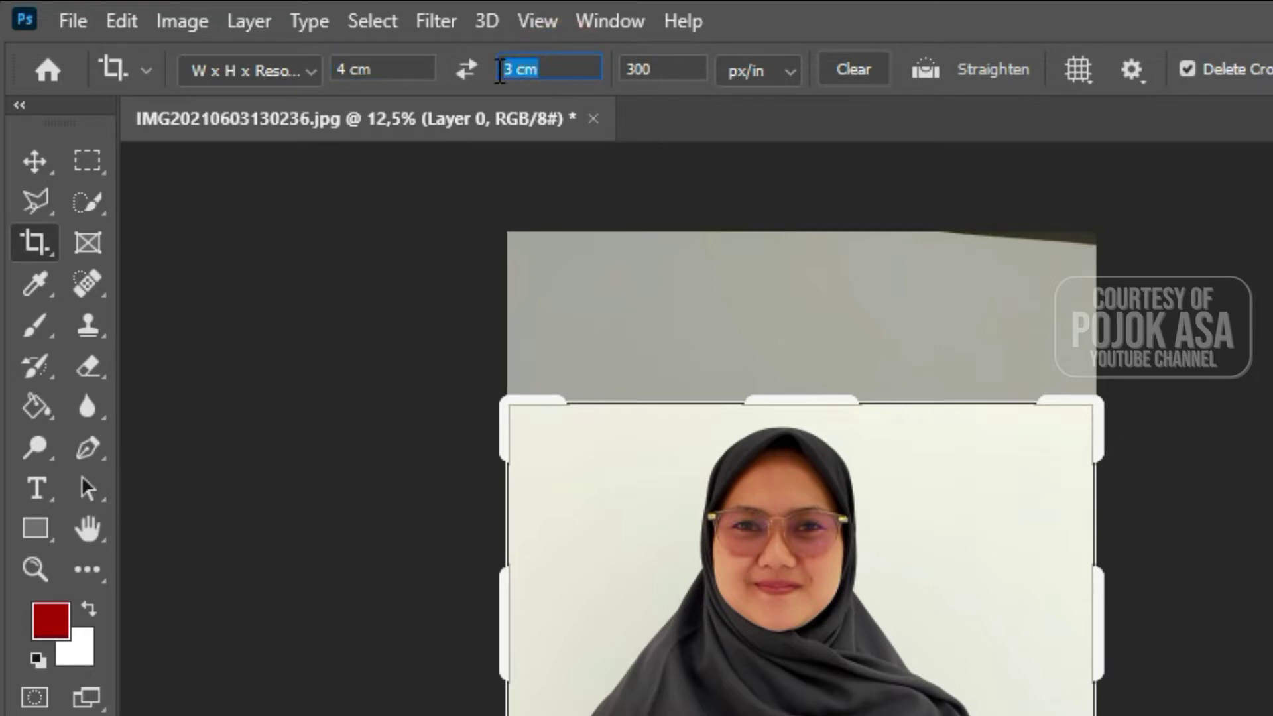
text(6 cm)
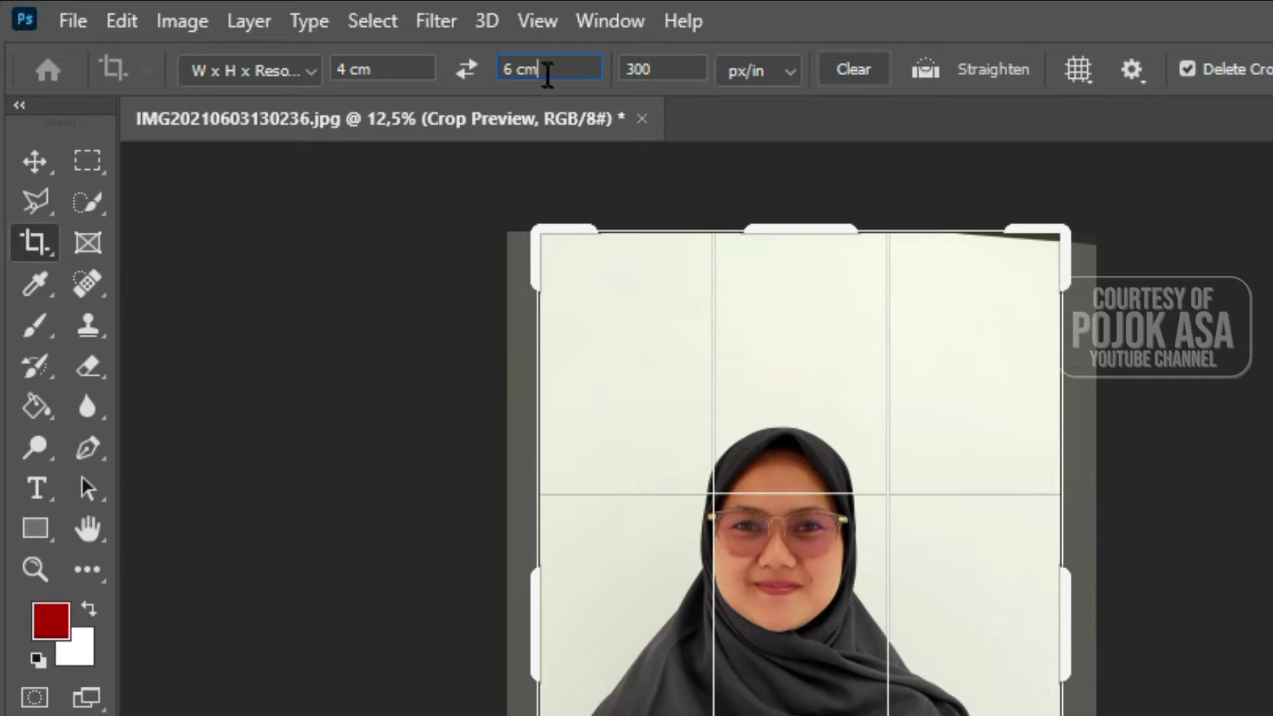
- Keep the crop resolution at 300 and set its unit to px/in
double_click(527, 69)
click(566, 77)
click(636, 58)
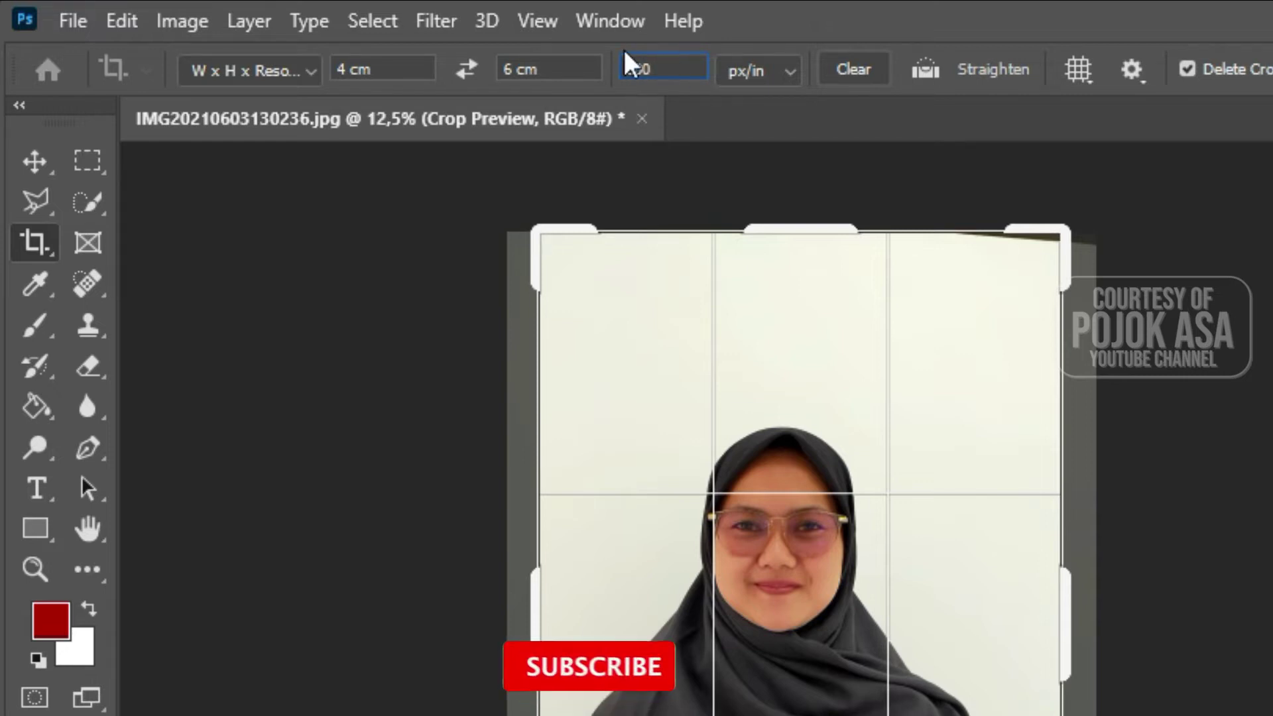
click(657, 74)
click(791, 71)
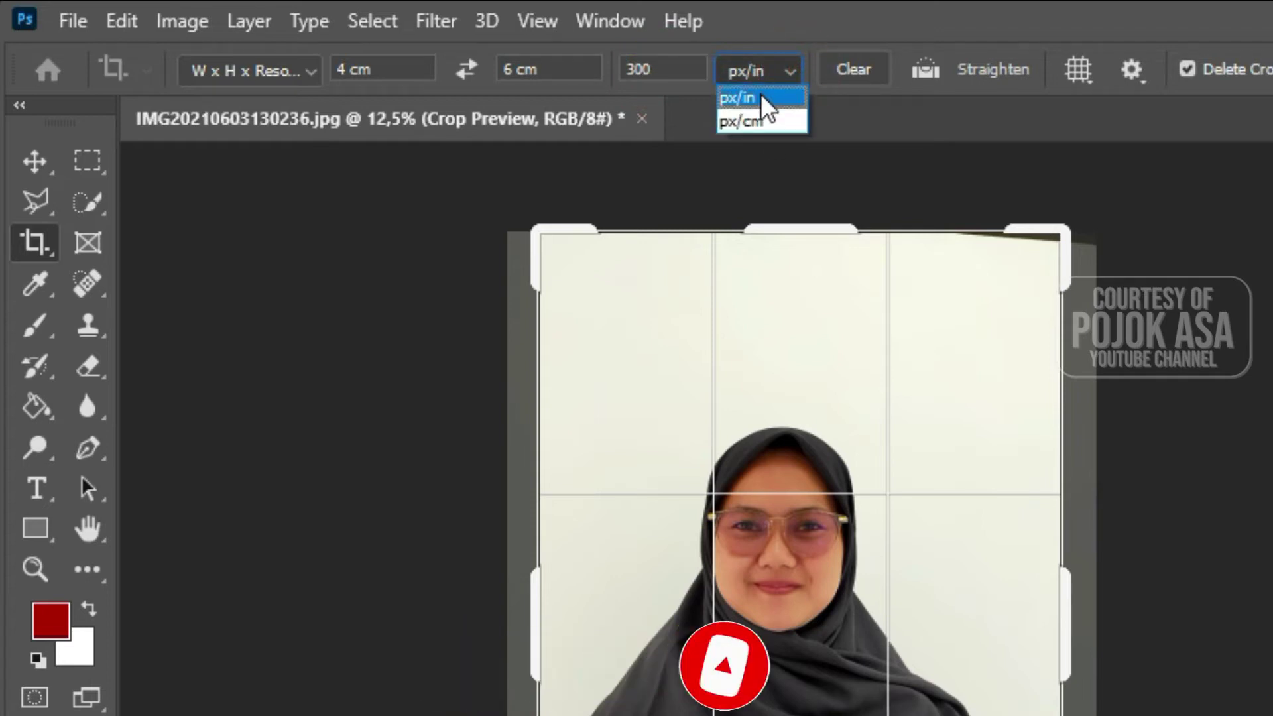
click(762, 96)
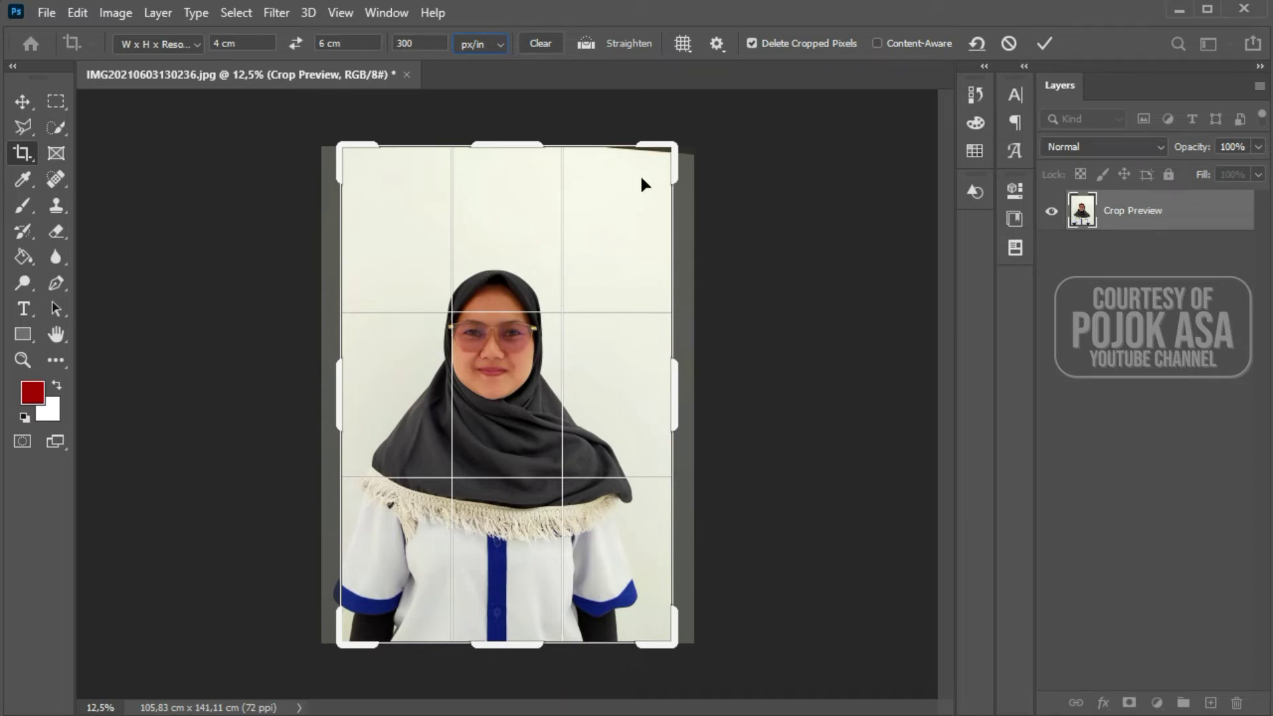
- Shrink the crop frame around the woman's head and upper body, center her in it, and apply the crop
drag(665, 148, 627, 227)
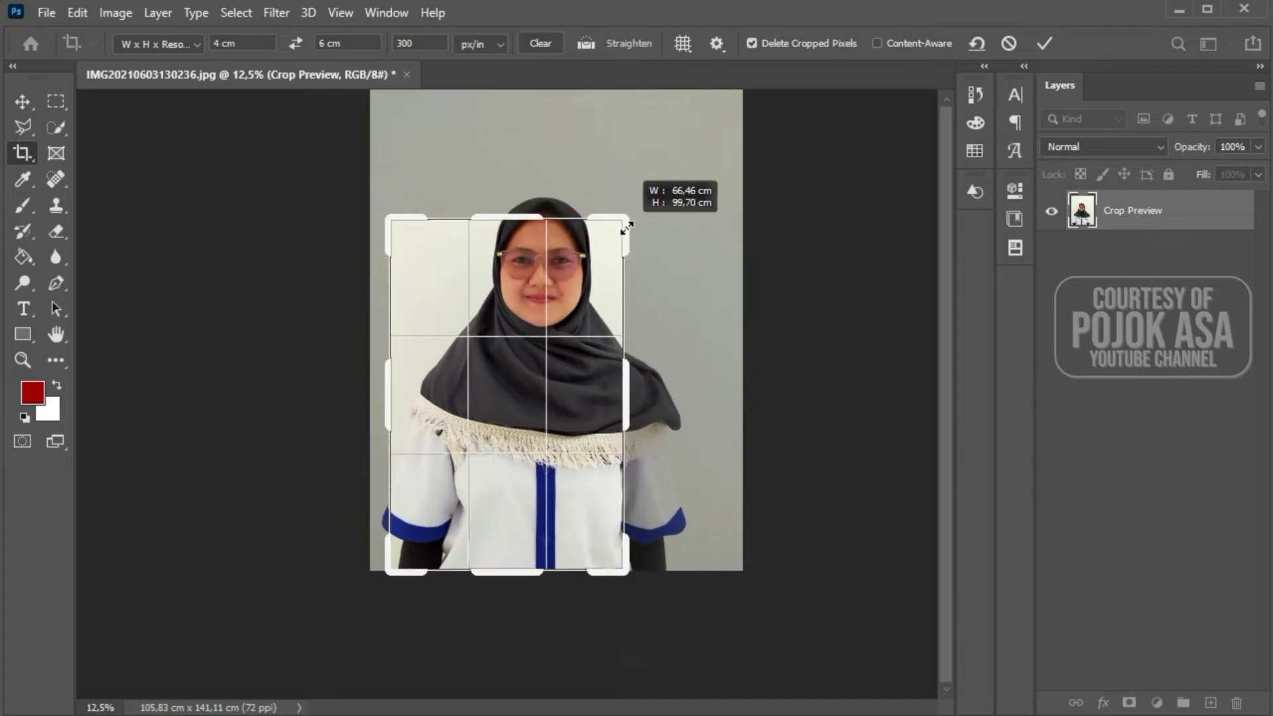
drag(559, 364, 530, 421)
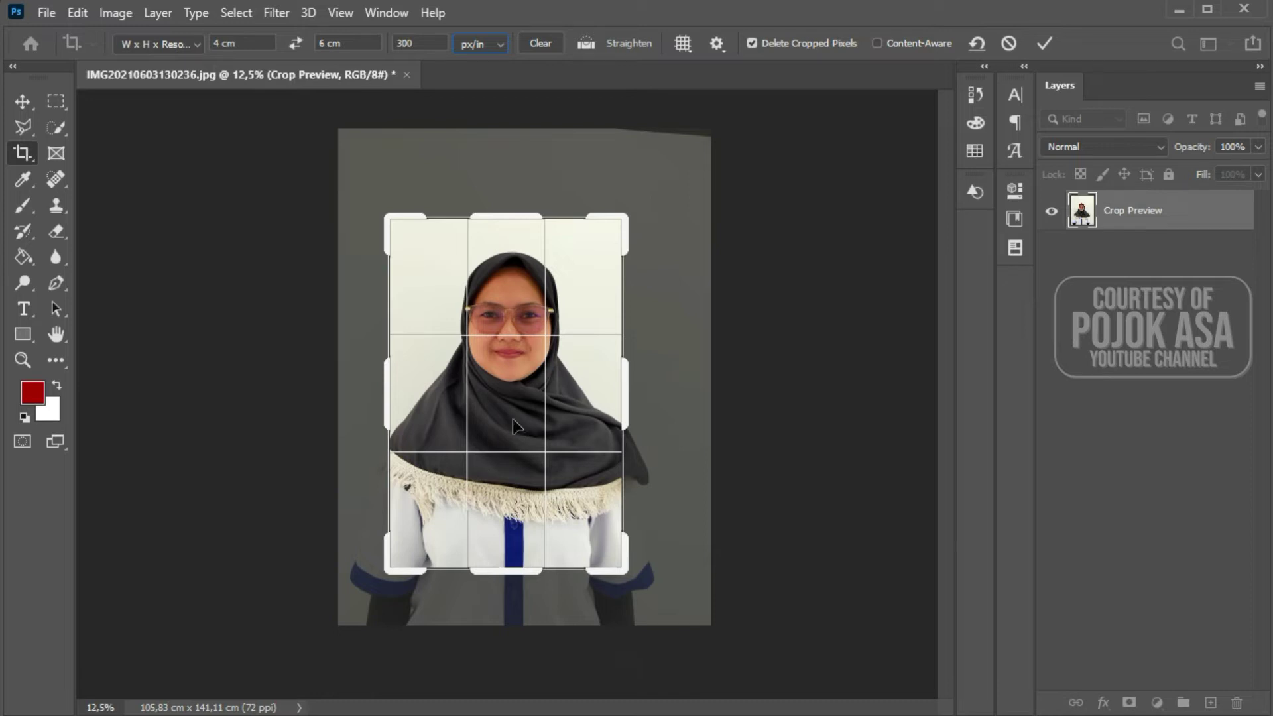
drag(625, 220, 613, 244)
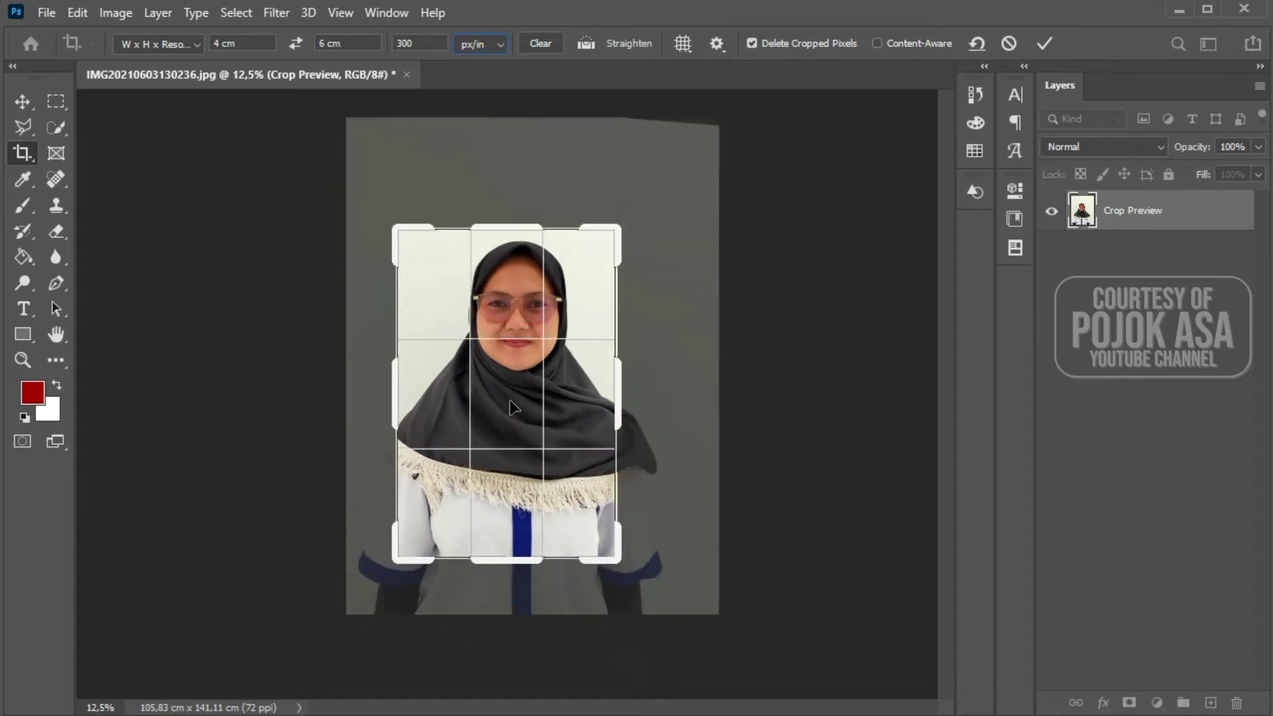
drag(520, 414, 507, 441)
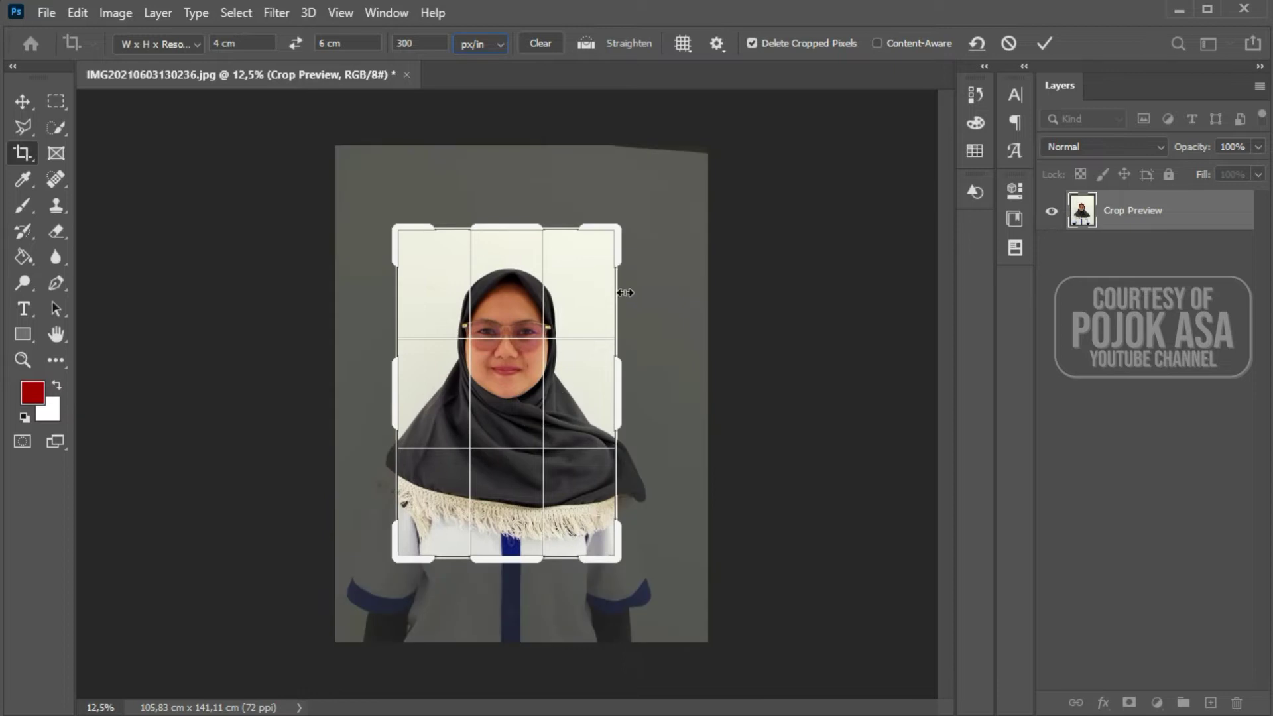
drag(626, 233, 644, 192)
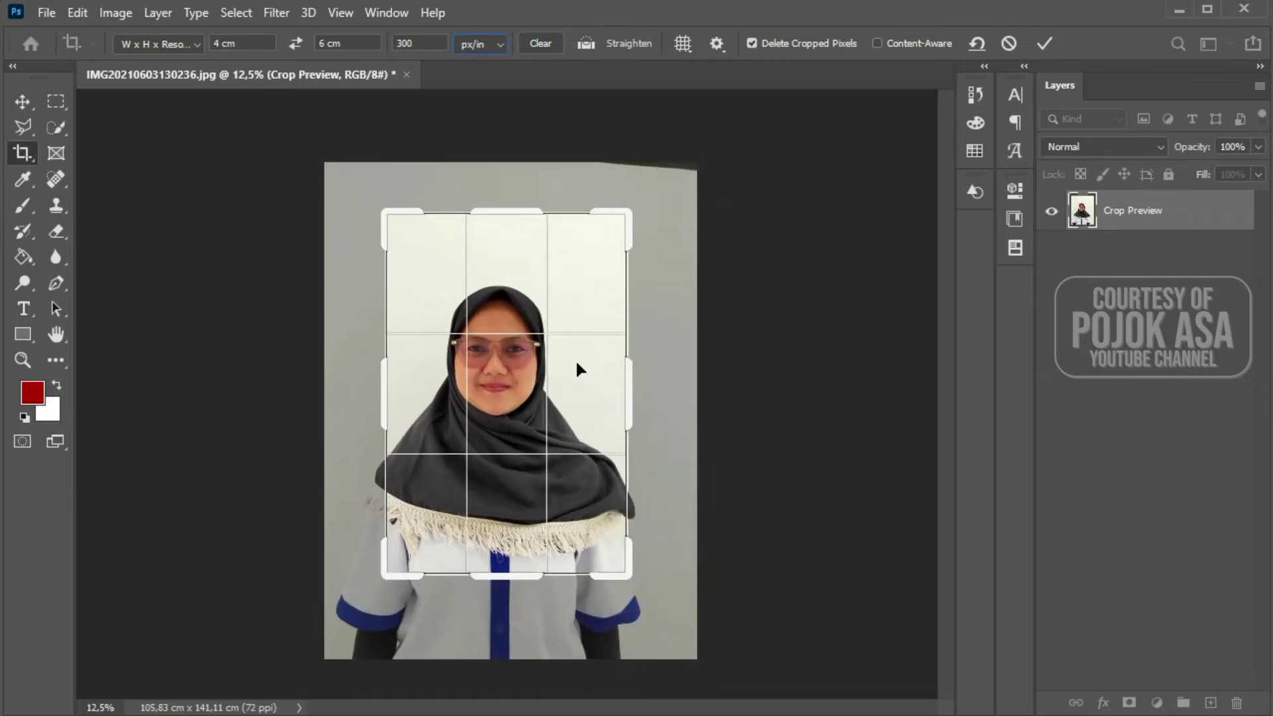
drag(511, 410, 523, 392)
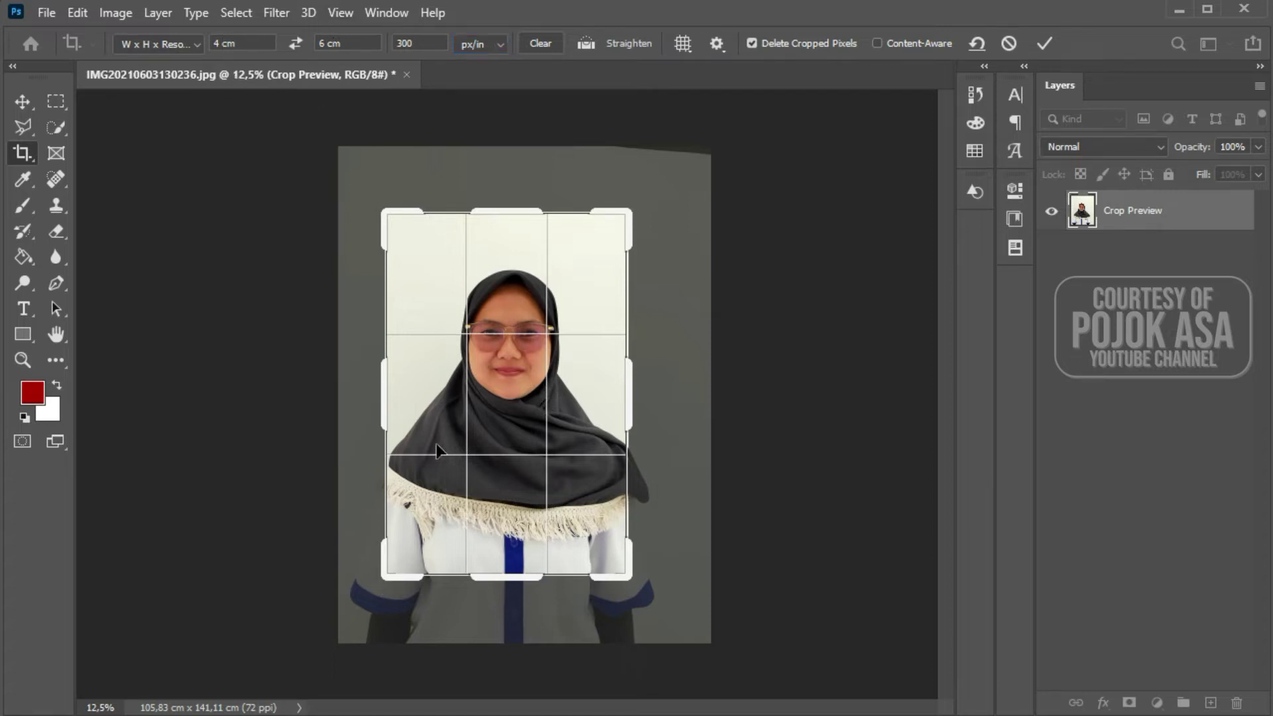
click(25, 103)
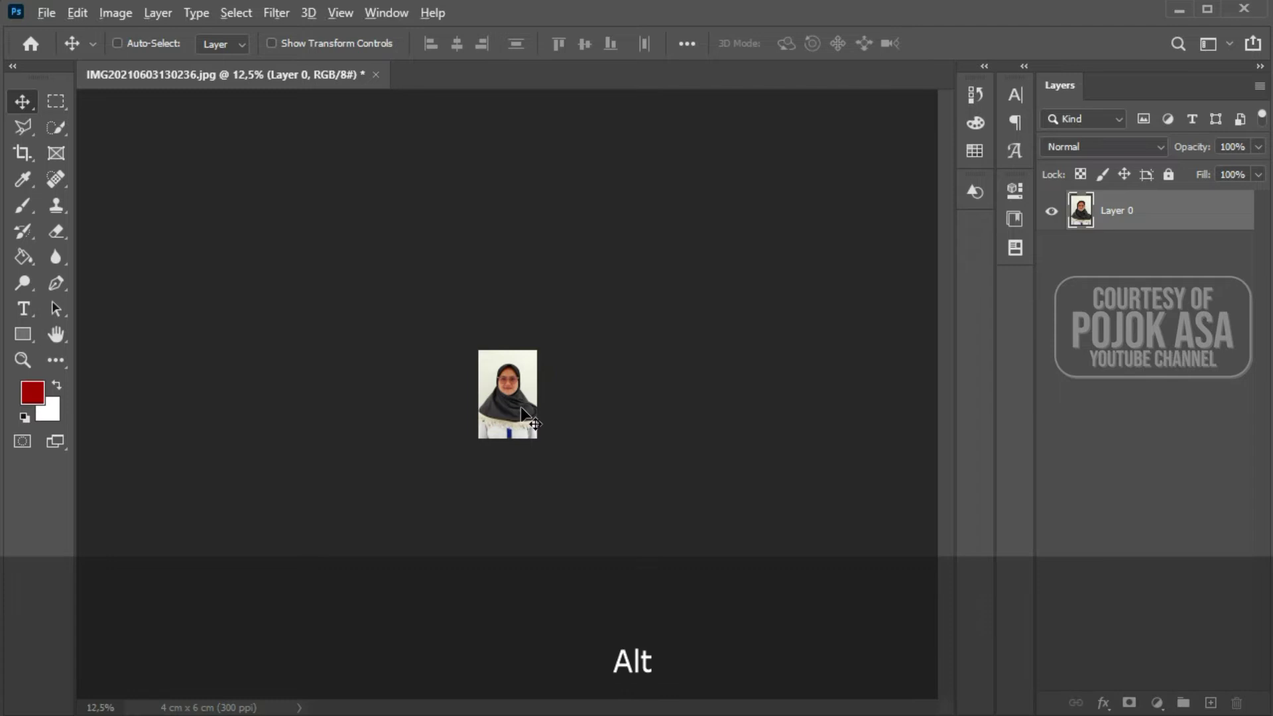
scroll(522, 408, up, 6)
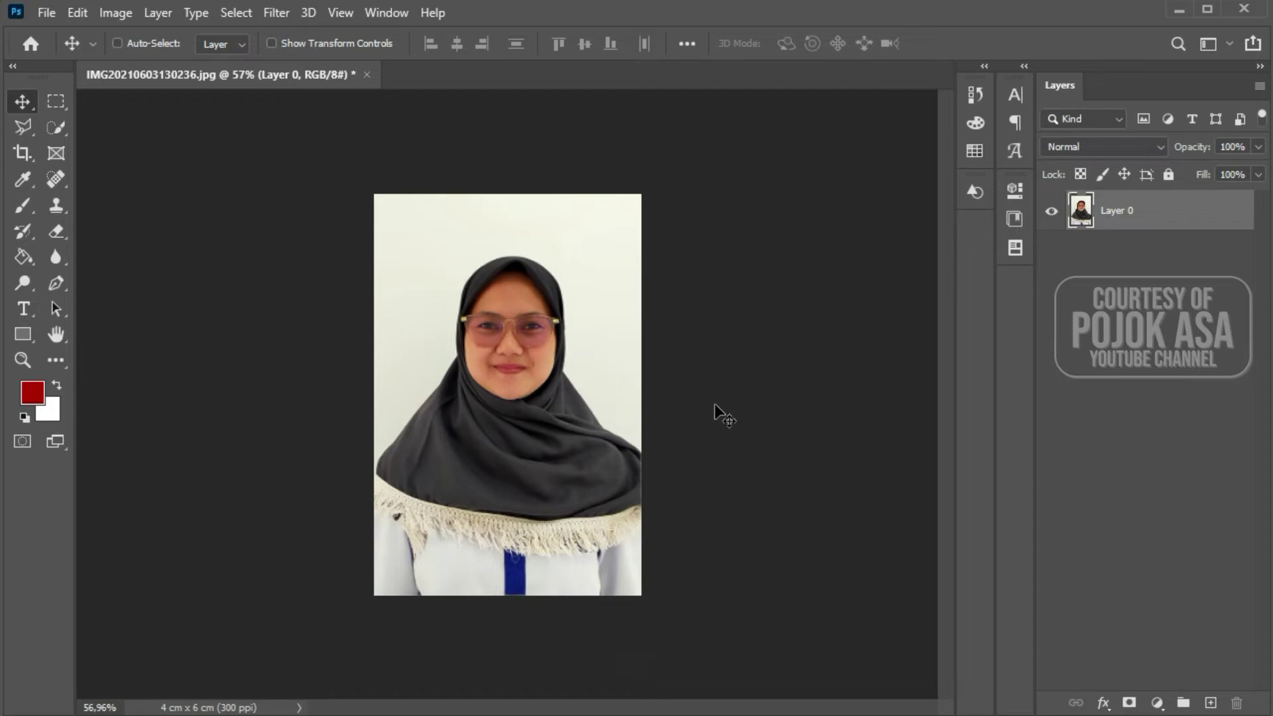
scroll(715, 406, up, 1)
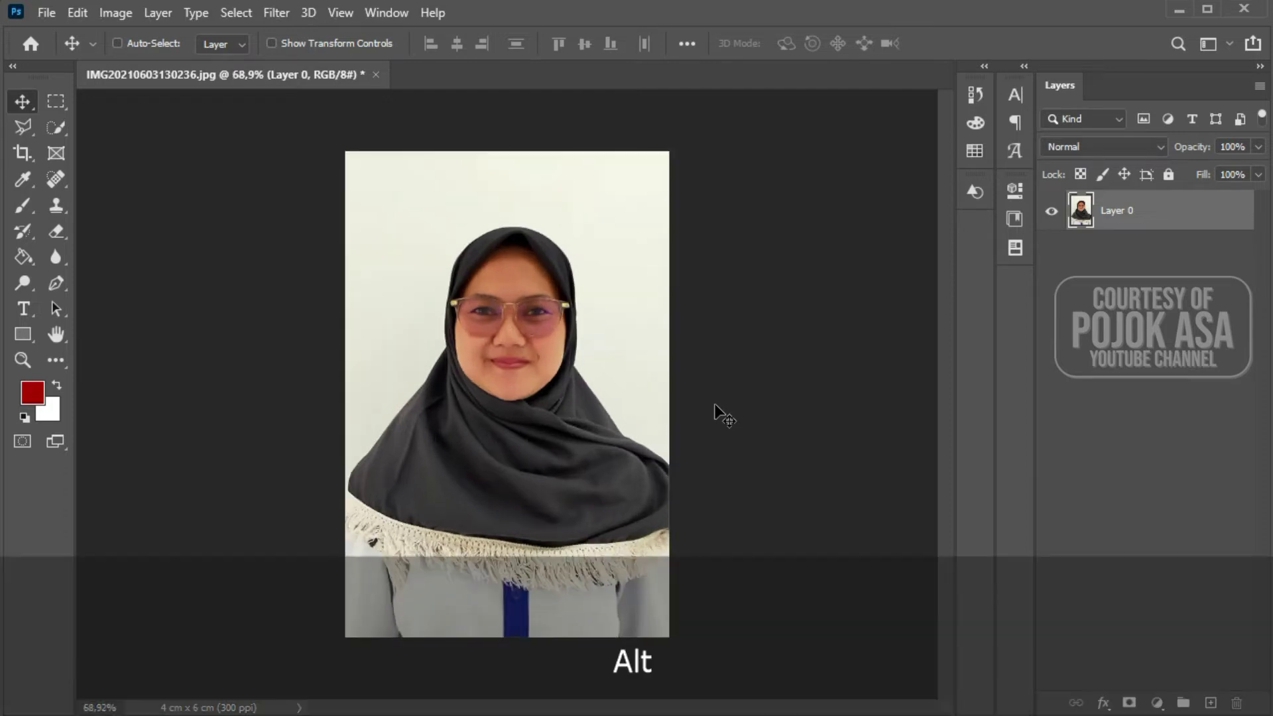
scroll(715, 406, up, 2)
scroll(638, 413, down, 1)
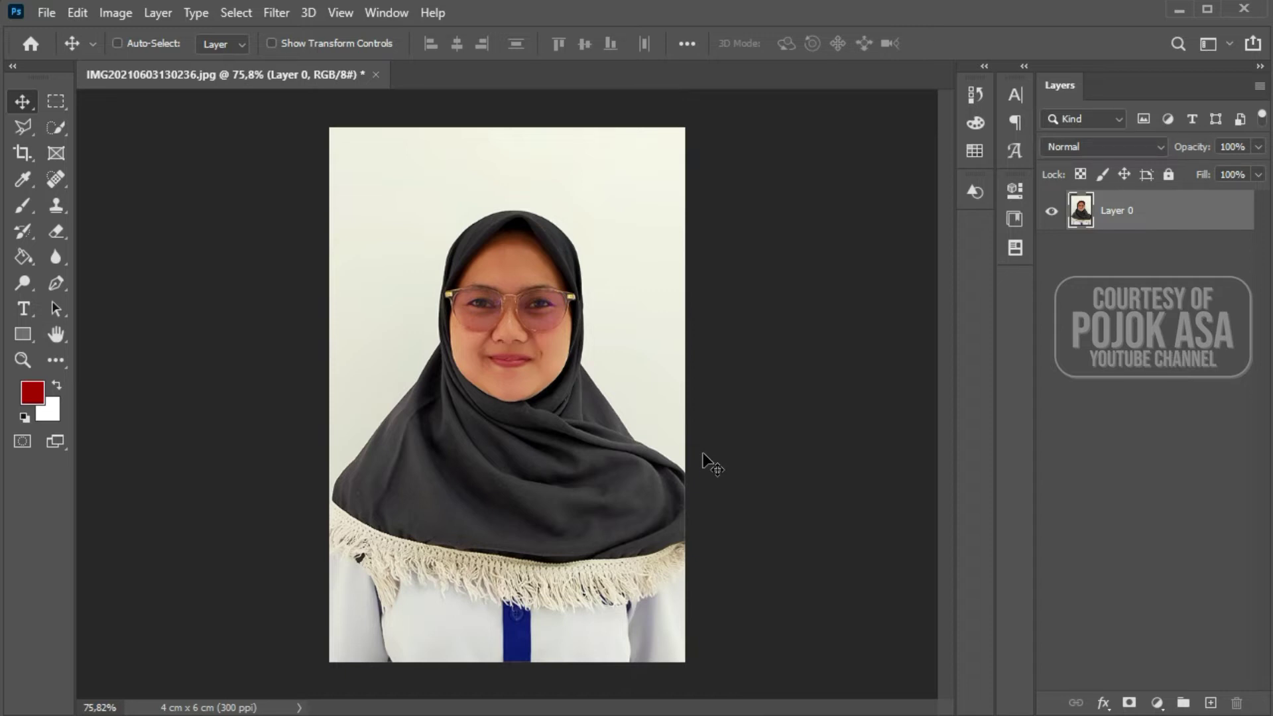
key(l)
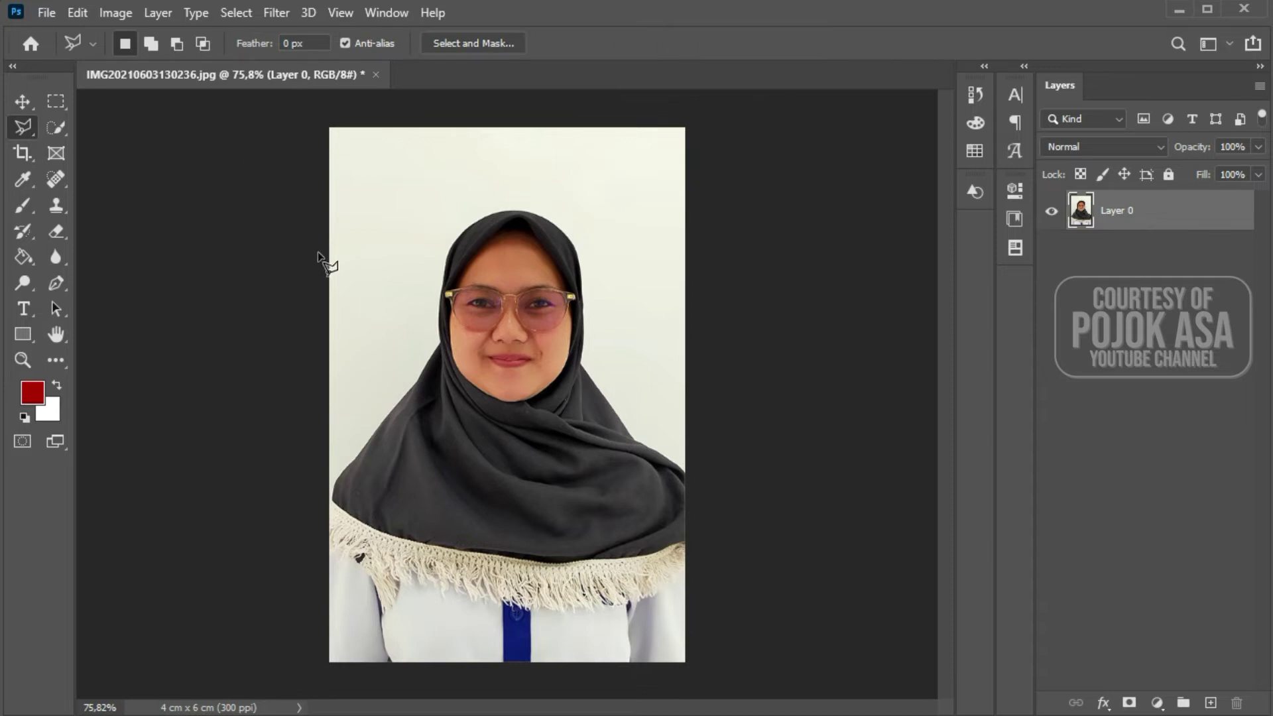
right_click(26, 130)
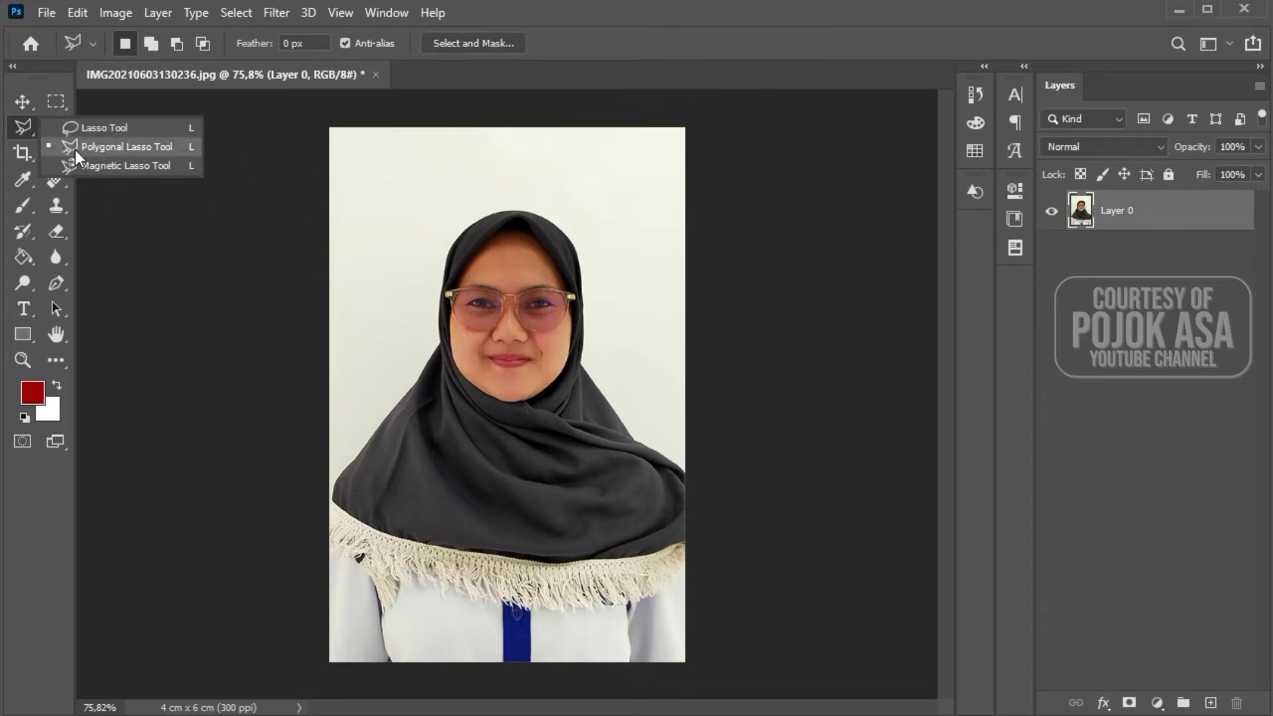
click(541, 16)
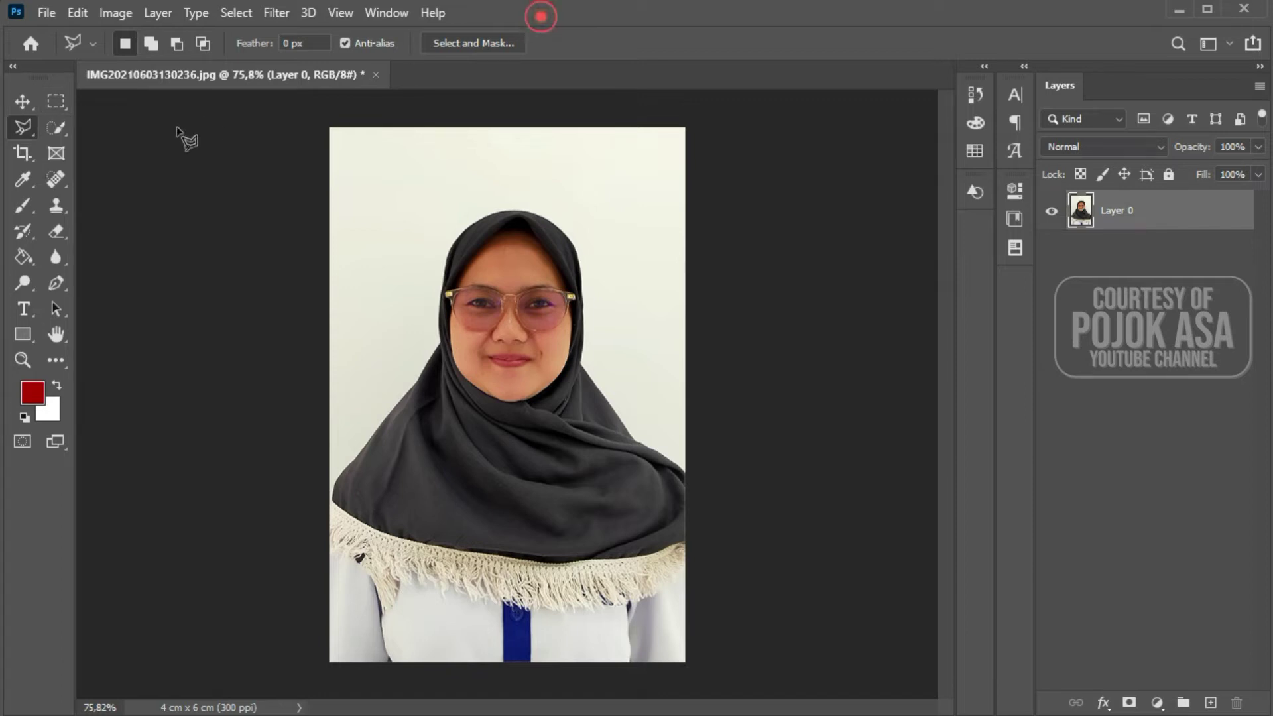
click(57, 127)
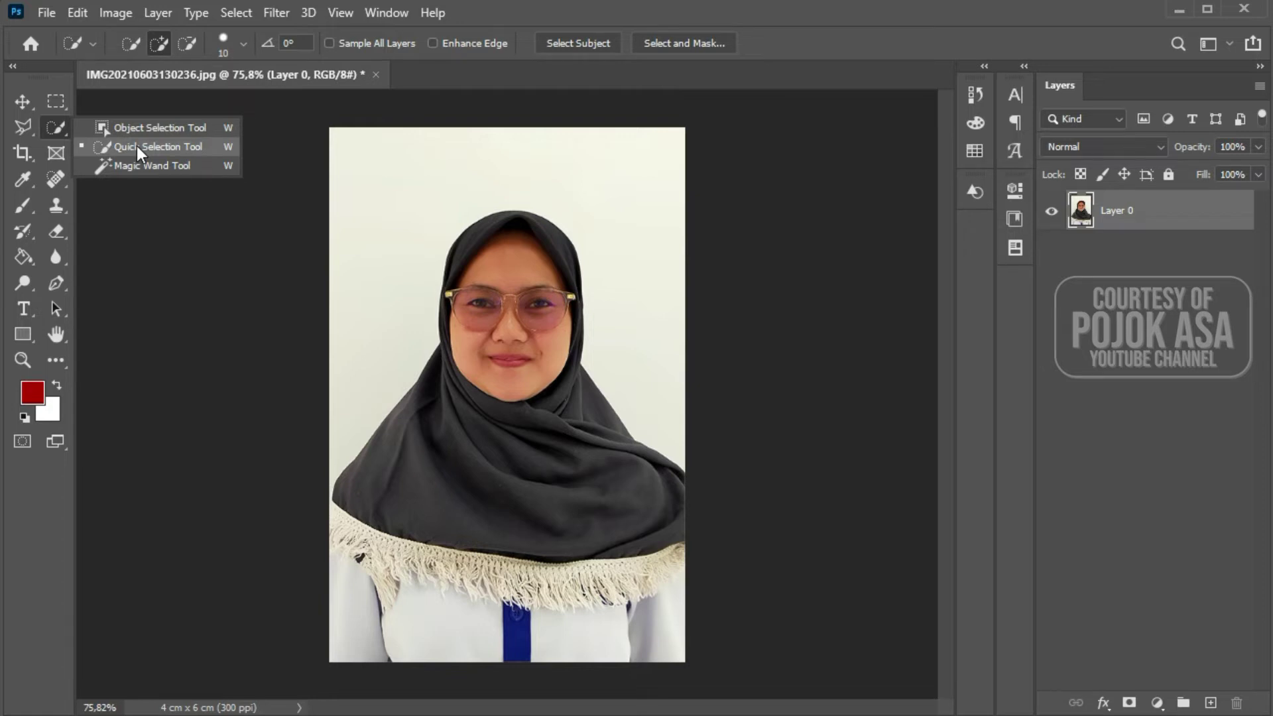
click(841, 25)
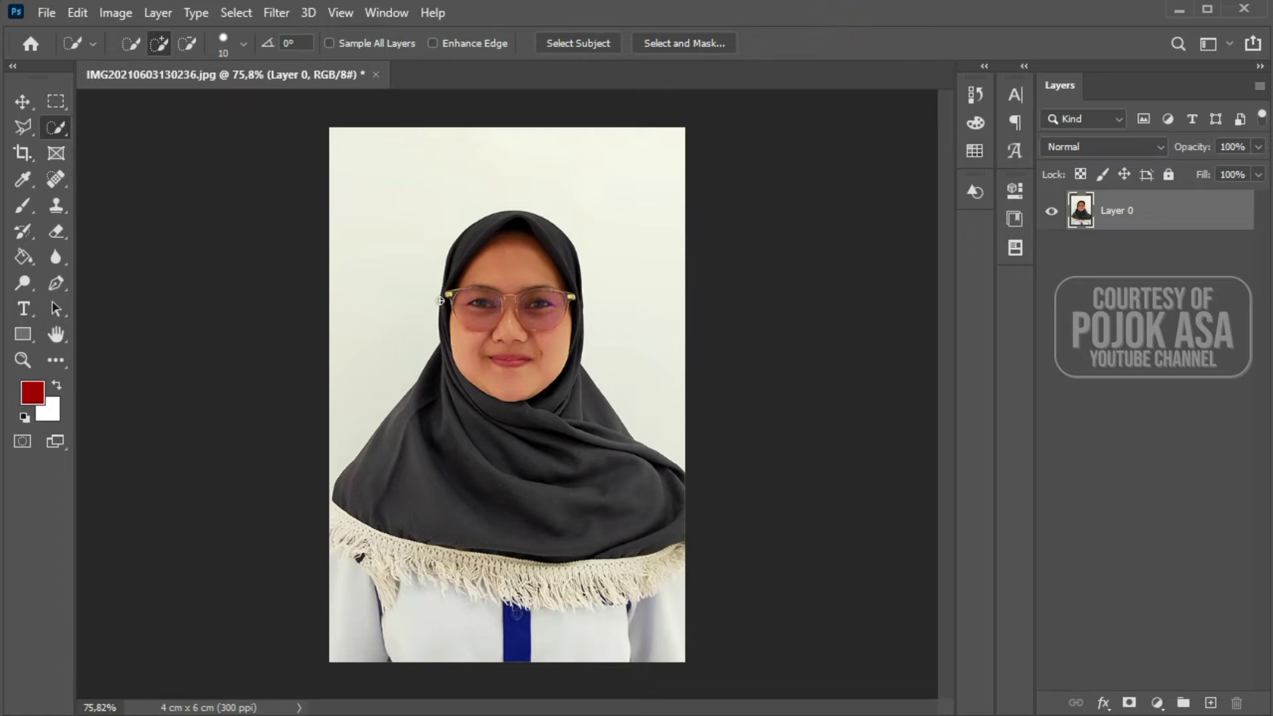
- Activate the Pen tool and keep its mode set to Path
right_click(63, 288)
click(130, 284)
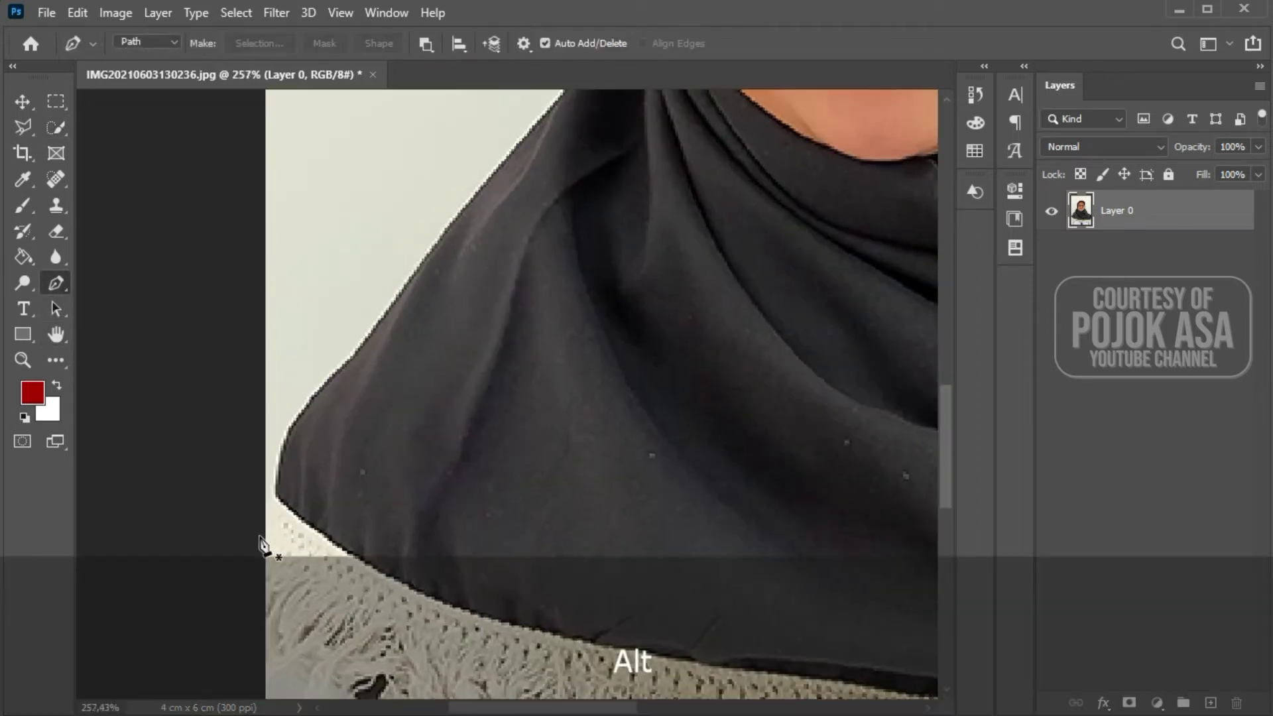
scroll(263, 545, down, 6)
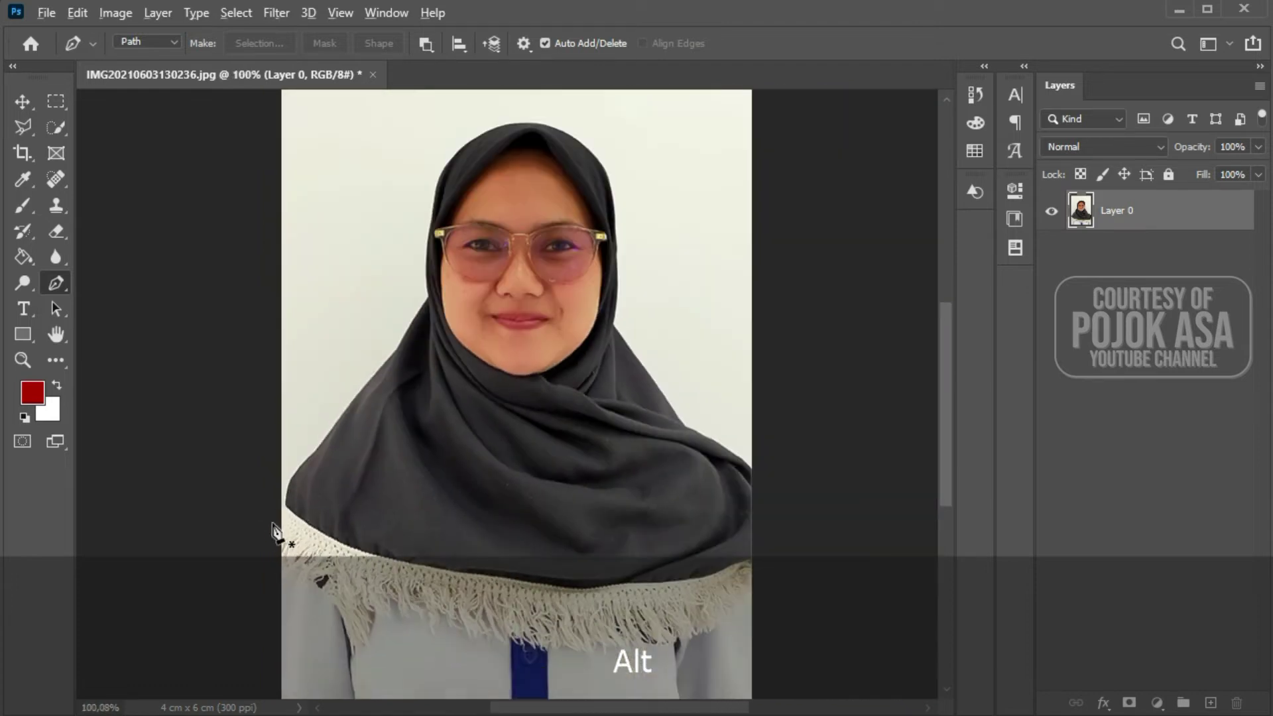
scroll(278, 531, up, 5)
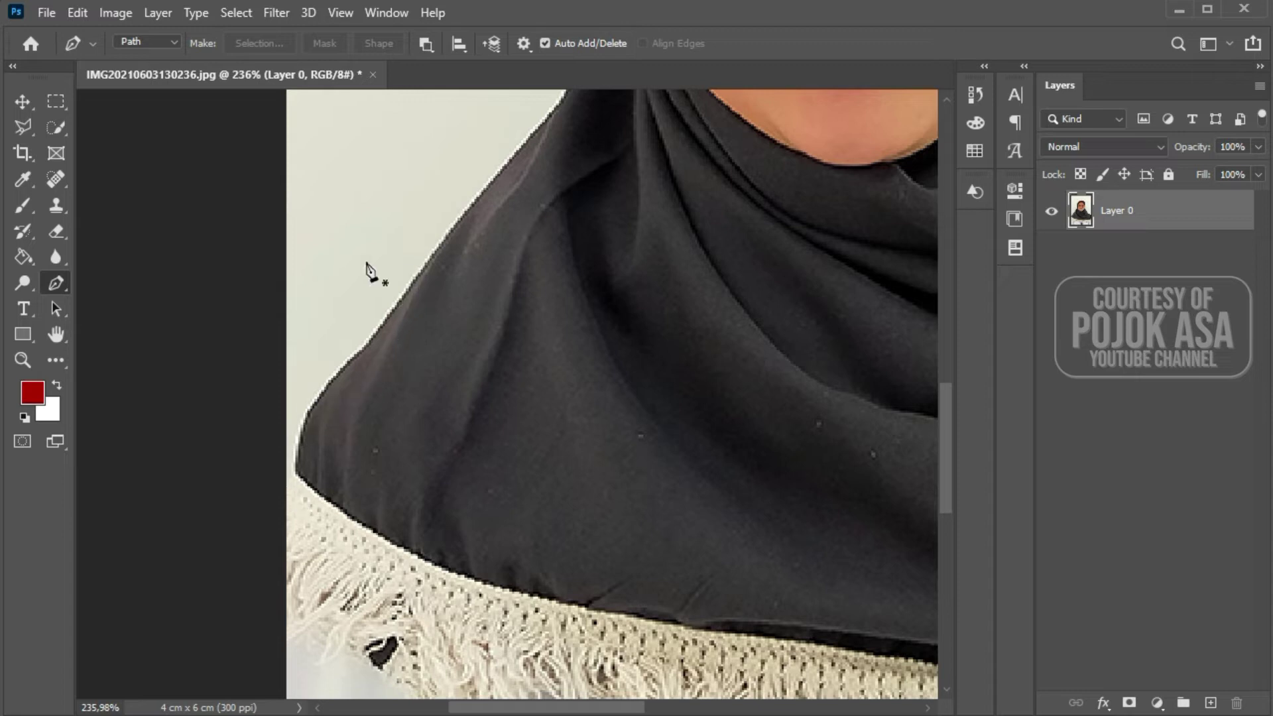
click(176, 41)
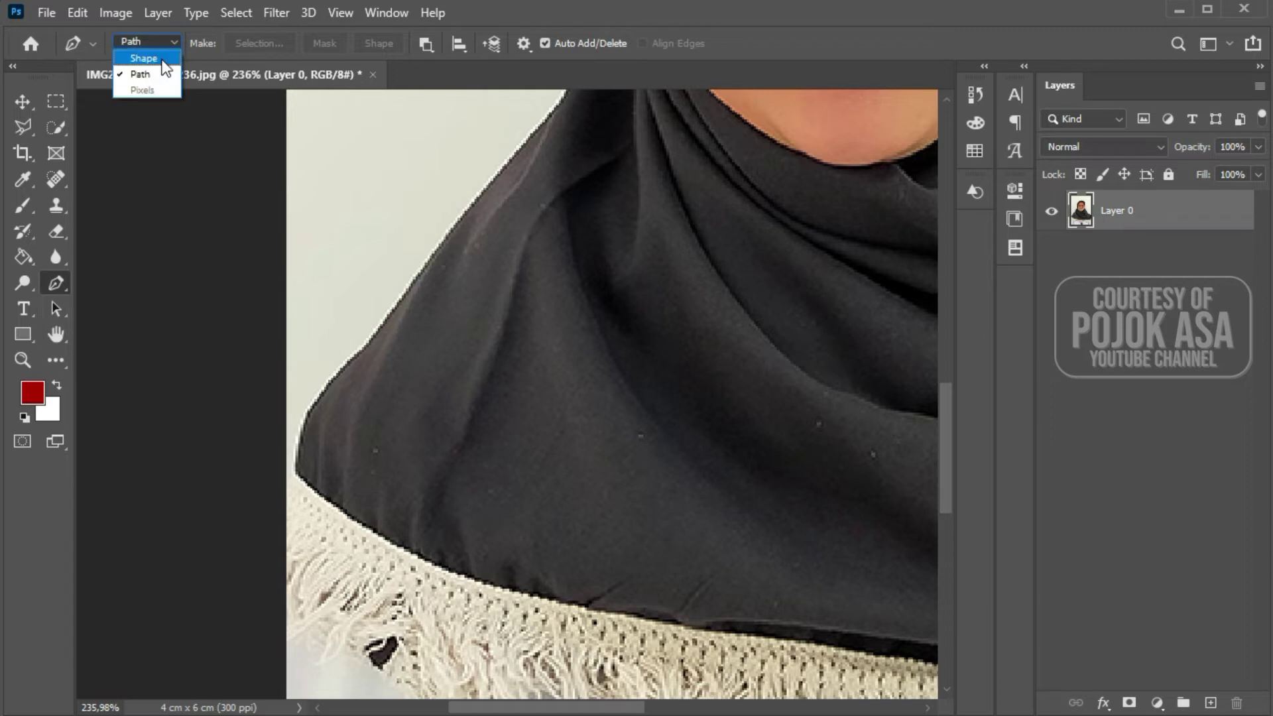
click(152, 73)
- Start a path at the photo's left edge beside the headscarf and trace up along the left shoulder's outline
scroll(285, 502, up, 2)
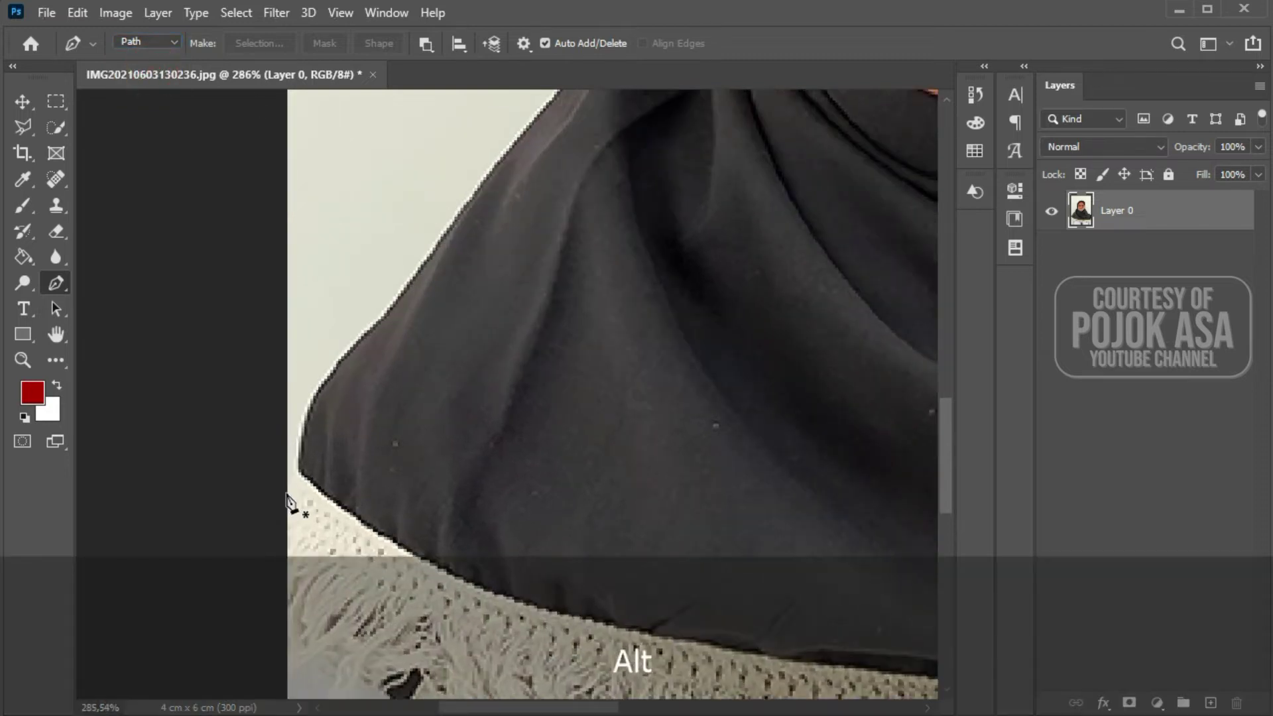
scroll(269, 504, up, 2)
click(252, 513)
click(270, 456)
drag(290, 380, 304, 344)
drag(367, 277, 404, 225)
drag(511, 126, 366, 474)
- Continue the path from the upper left shoulder past the neck and up the left side of the headscarf, beyond the glasses
scroll(170, 671, up, 7)
drag(521, 176, 222, 639)
click(438, 518)
drag(416, 416, 409, 364)
click(423, 194)
drag(510, 113, 381, 677)
click(355, 411)
click(387, 256)
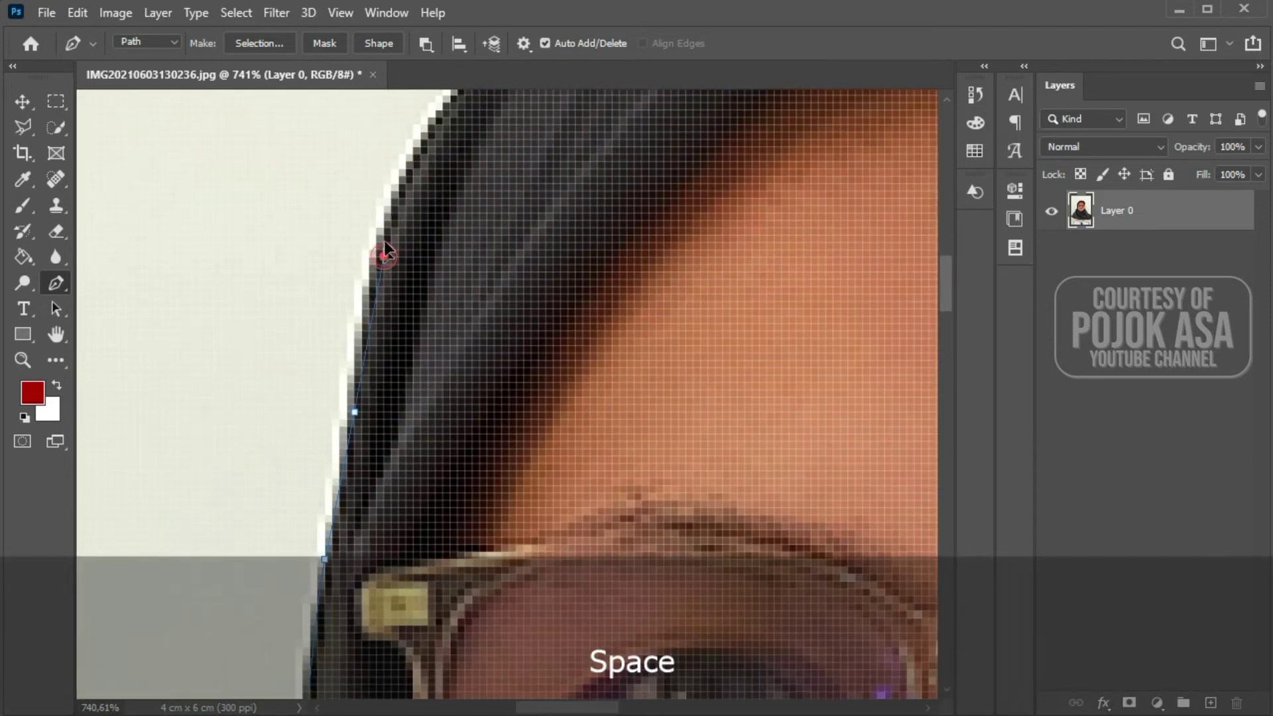
- Trace the path over the crown of the headscarf and onto its upper right curve
drag(449, 122, 491, 381)
click(416, 350)
click(607, 232)
click(762, 187)
drag(839, 257, 508, 339)
drag(869, 384, 508, 298)
click(646, 385)
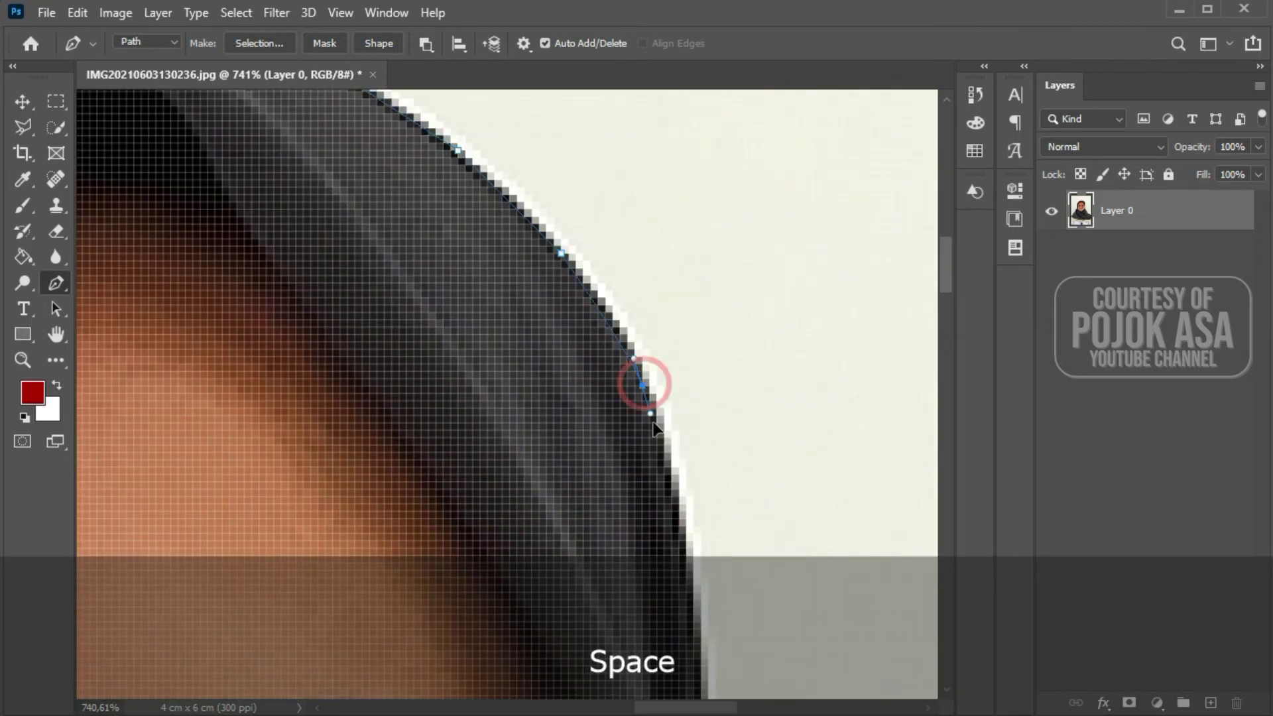
- Trace the path down the right side of the headscarf, around the neck and onto the right shoulder's slope
drag(693, 616, 666, 334)
drag(673, 597, 640, 358)
click(611, 481)
drag(626, 630, 631, 371)
click(660, 450)
click(749, 589)
drag(795, 593, 728, 536)
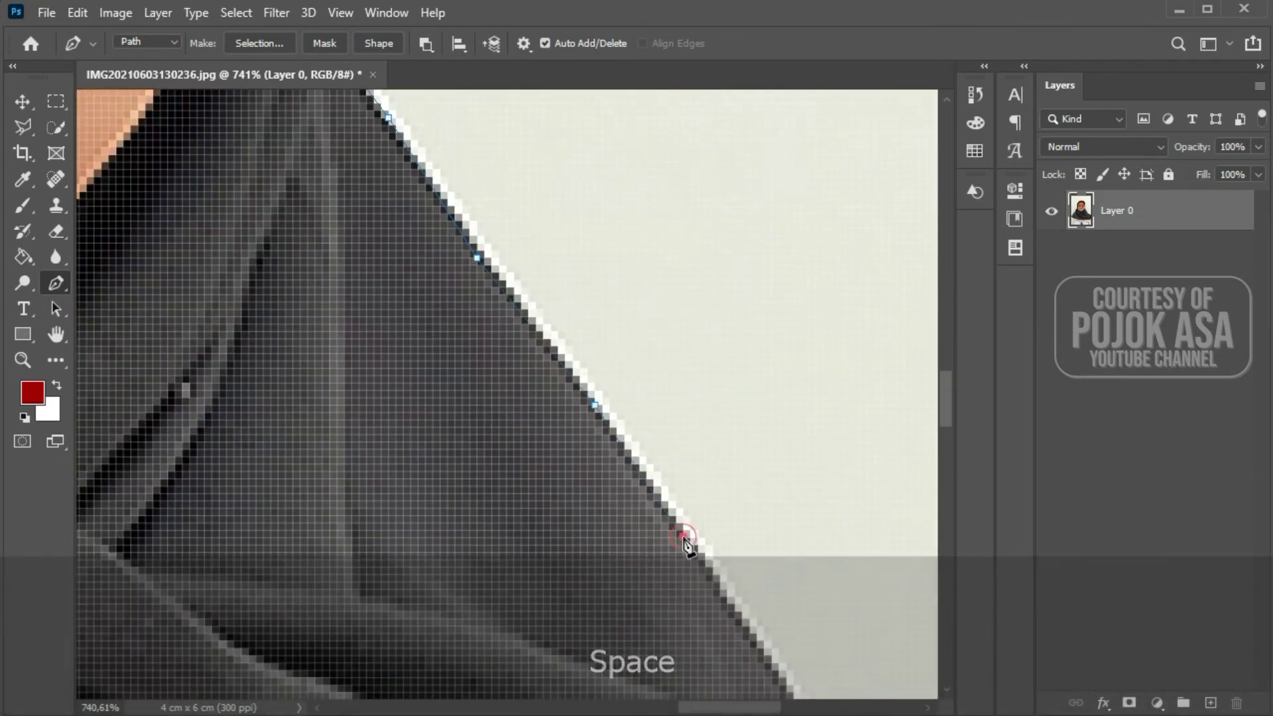
scroll(653, 443, down, 2)
scroll(640, 470, down, 6)
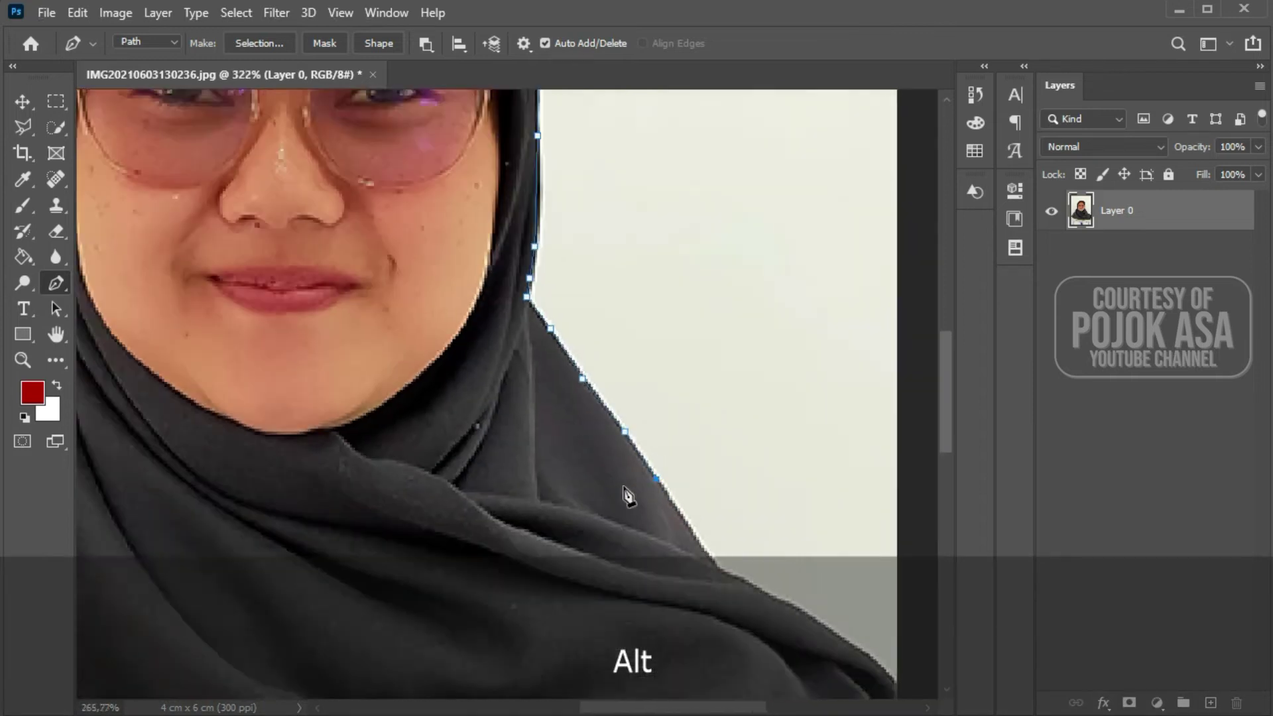
scroll(693, 526, up, 6)
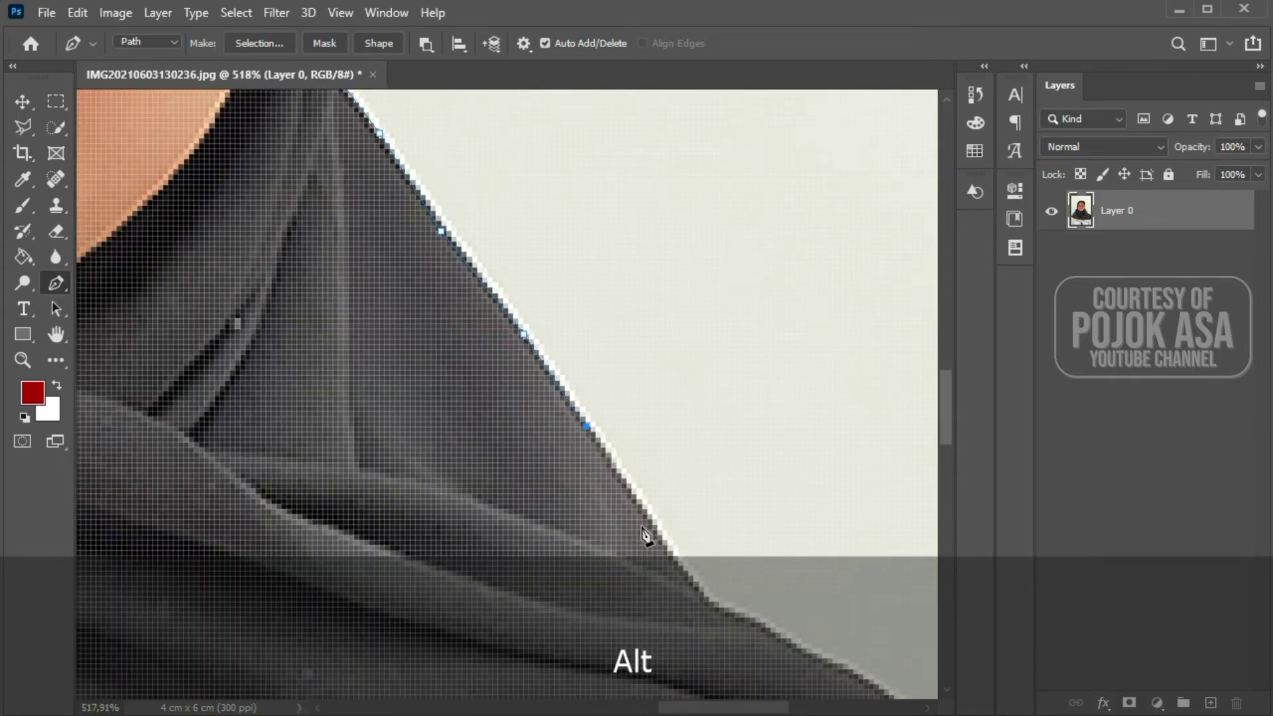
scroll(648, 532, up, 2)
scroll(656, 480, up, 2)
scroll(617, 473, down, 5)
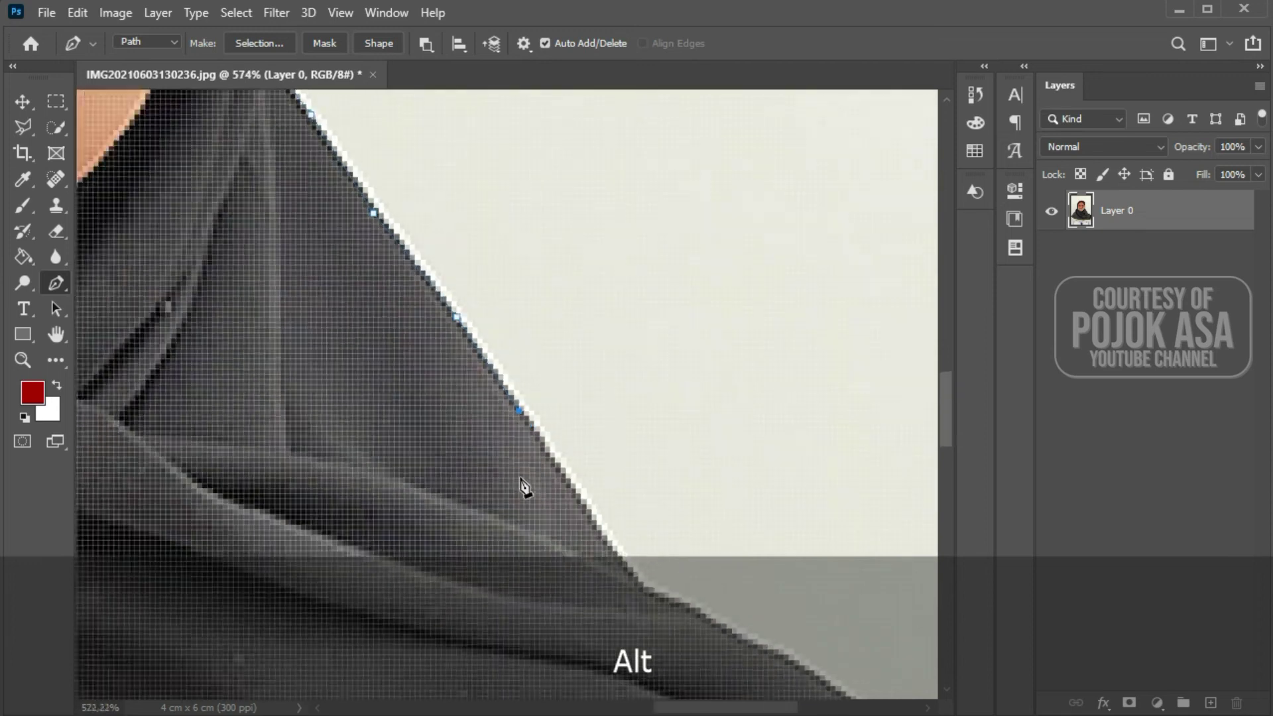
scroll(540, 489, up, 4)
scroll(549, 469, up, 2)
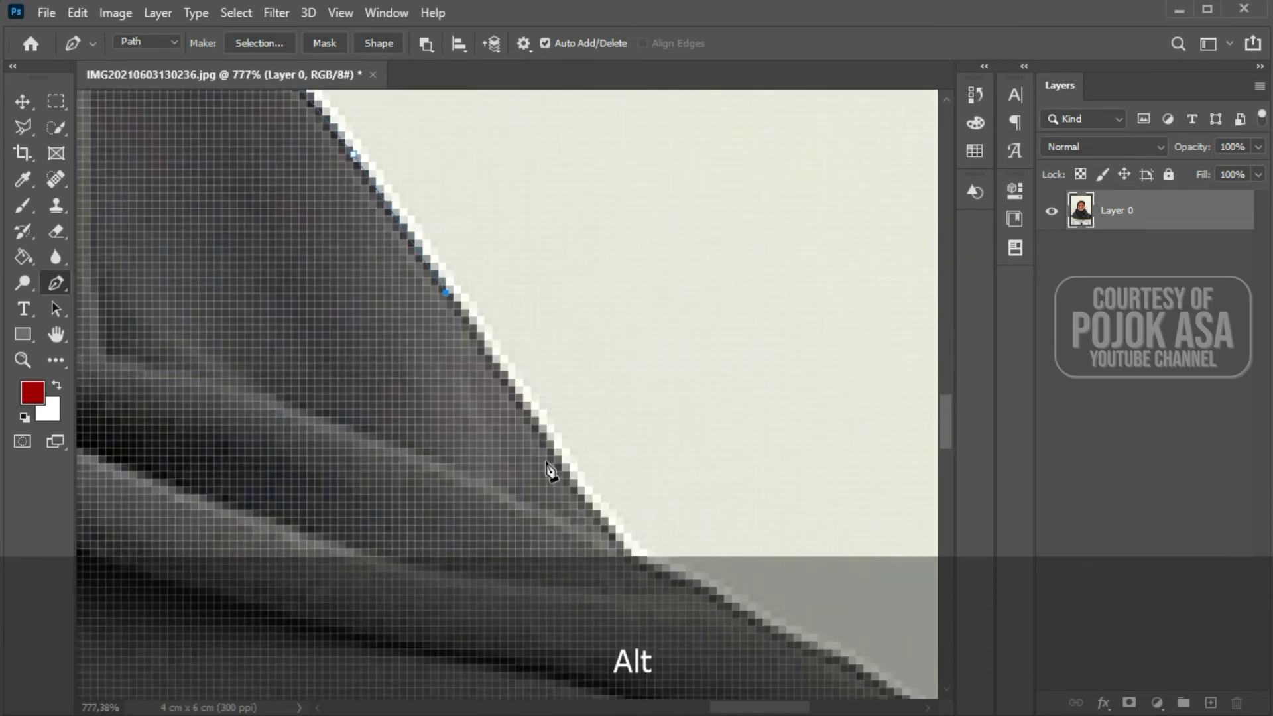
scroll(535, 464, up, 2)
scroll(531, 407, down, 4)
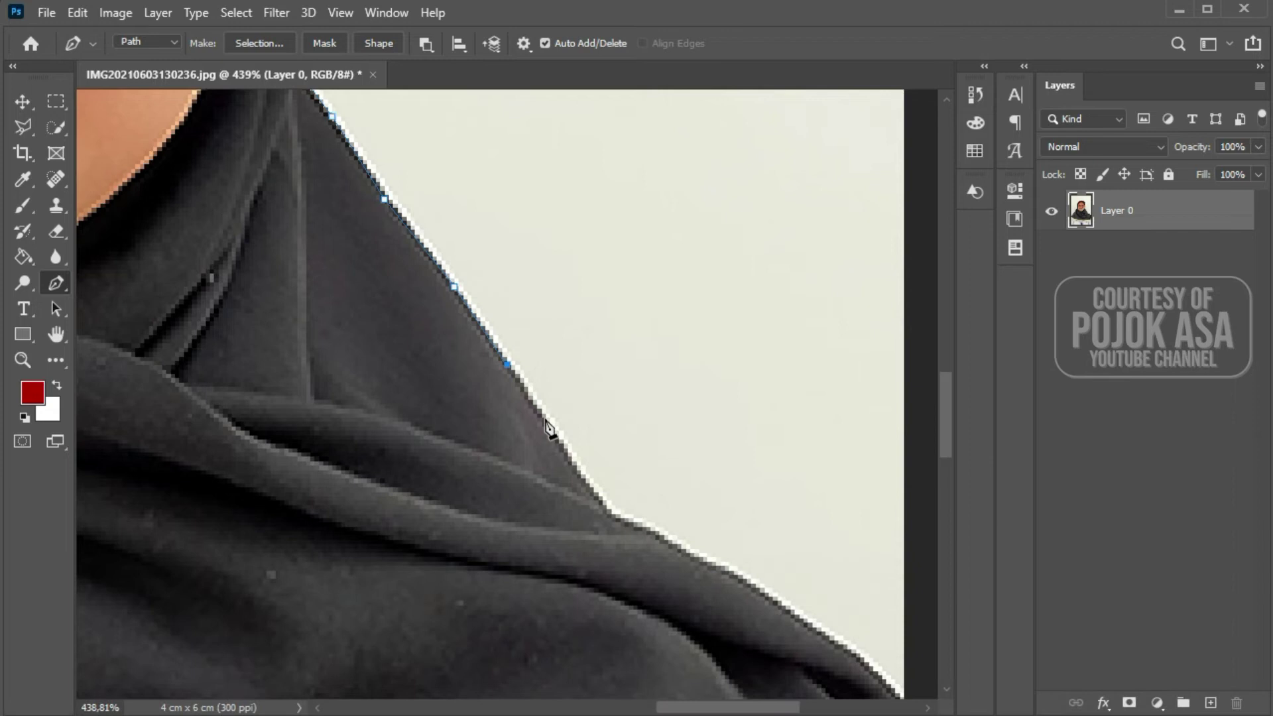
scroll(549, 428, up, 4)
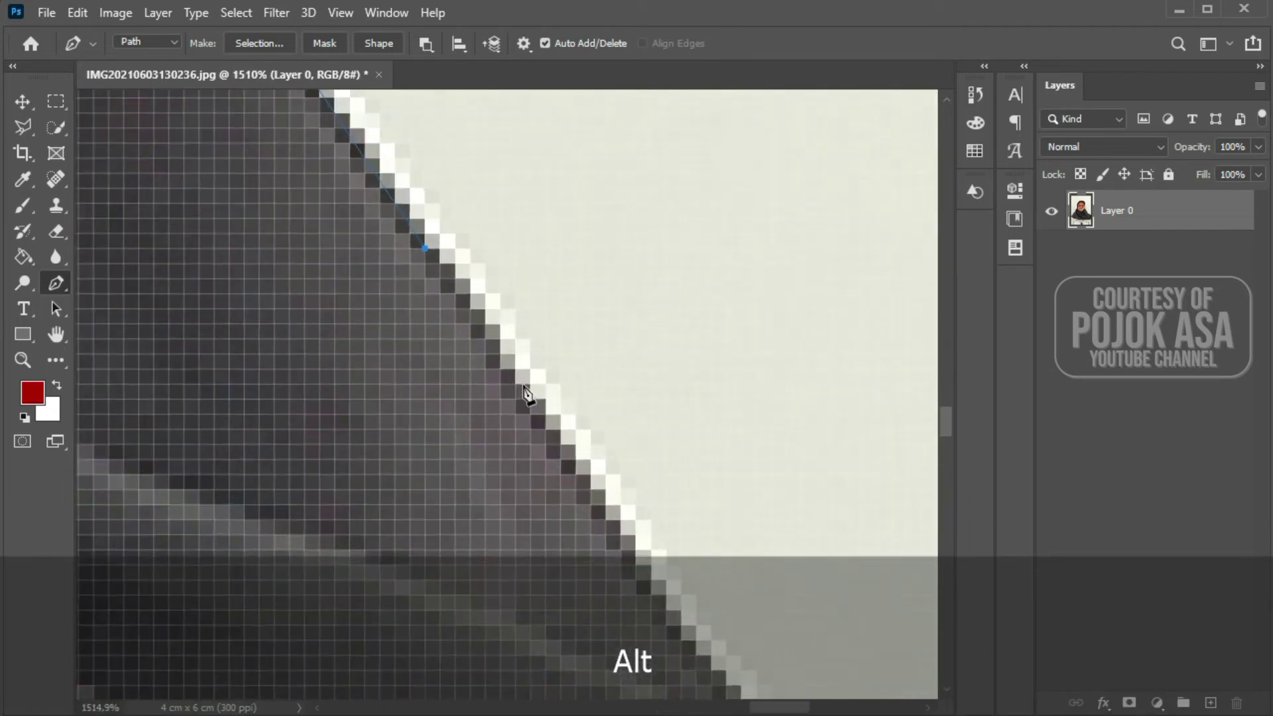
scroll(527, 396, up, 1)
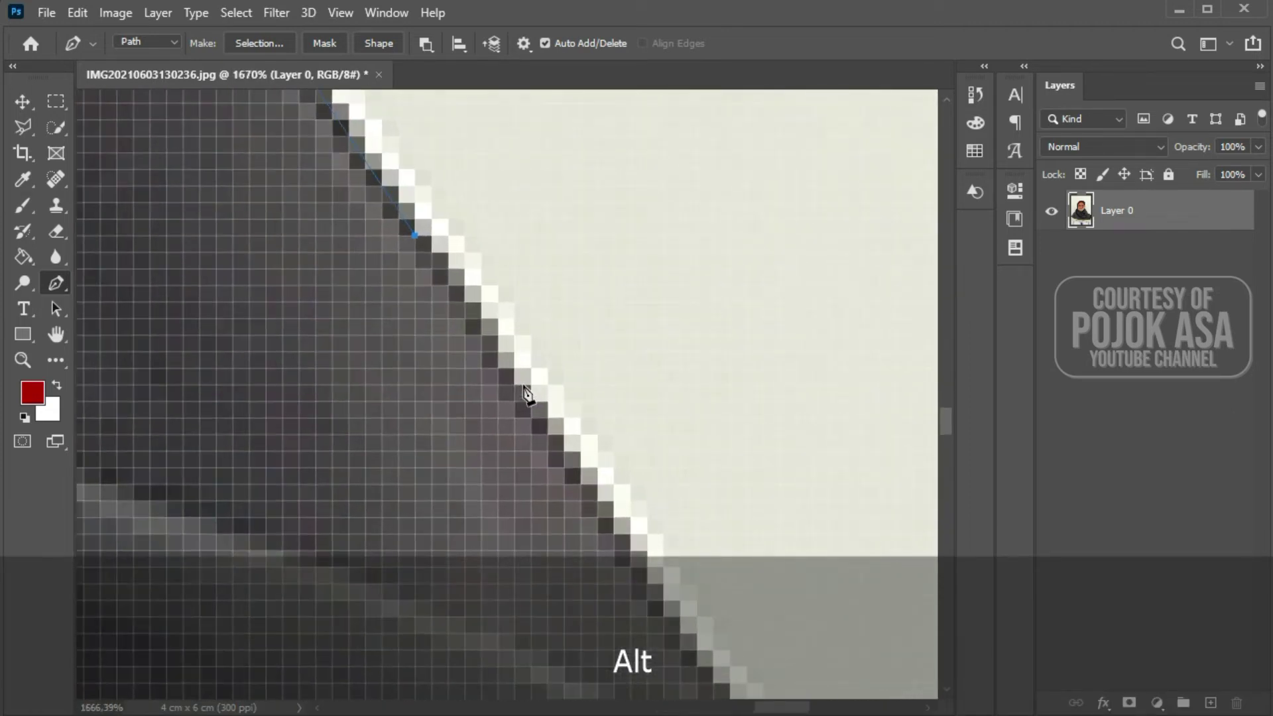
scroll(527, 396, down, 3)
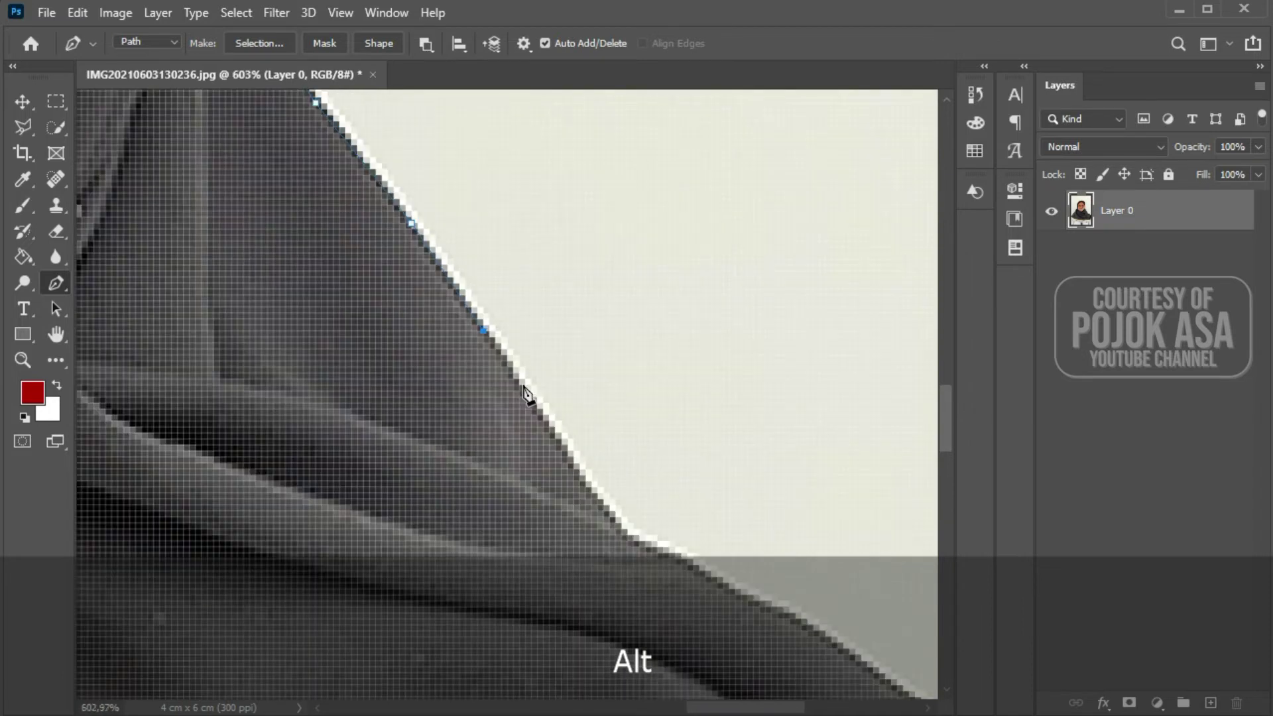
scroll(524, 393, down, 5)
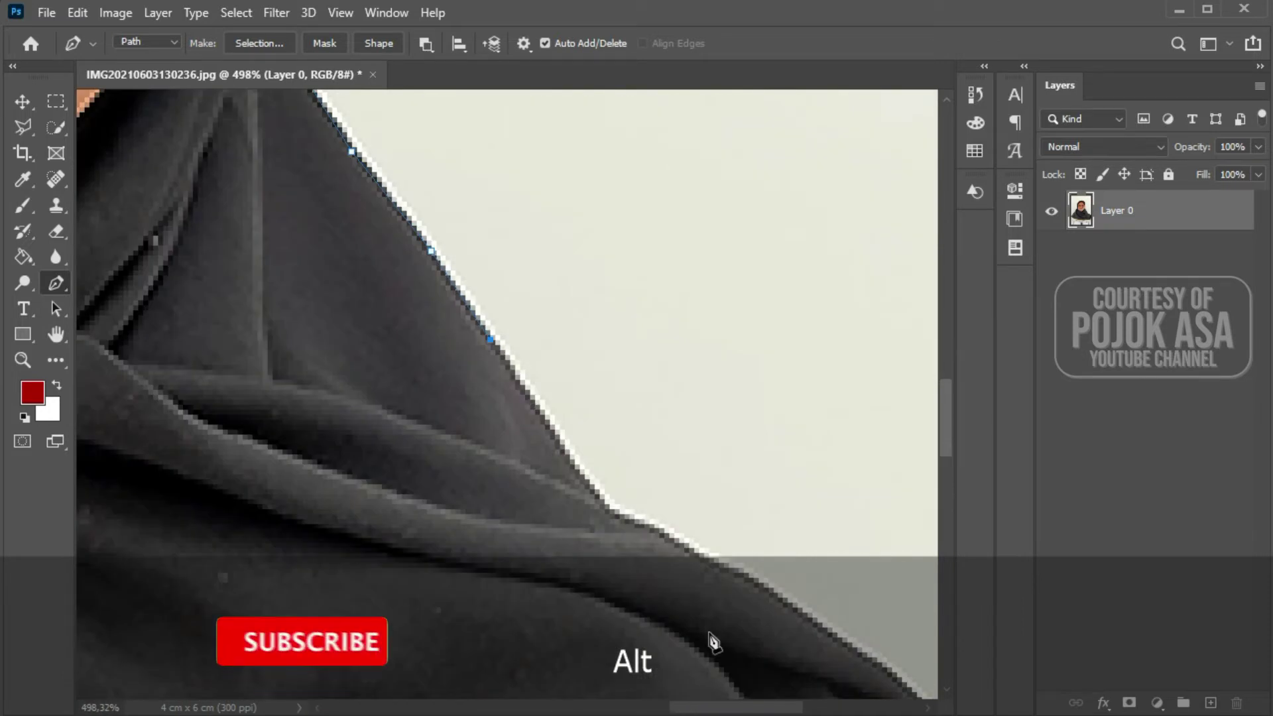
scroll(504, 391, up, 6)
scroll(471, 360, down, 10)
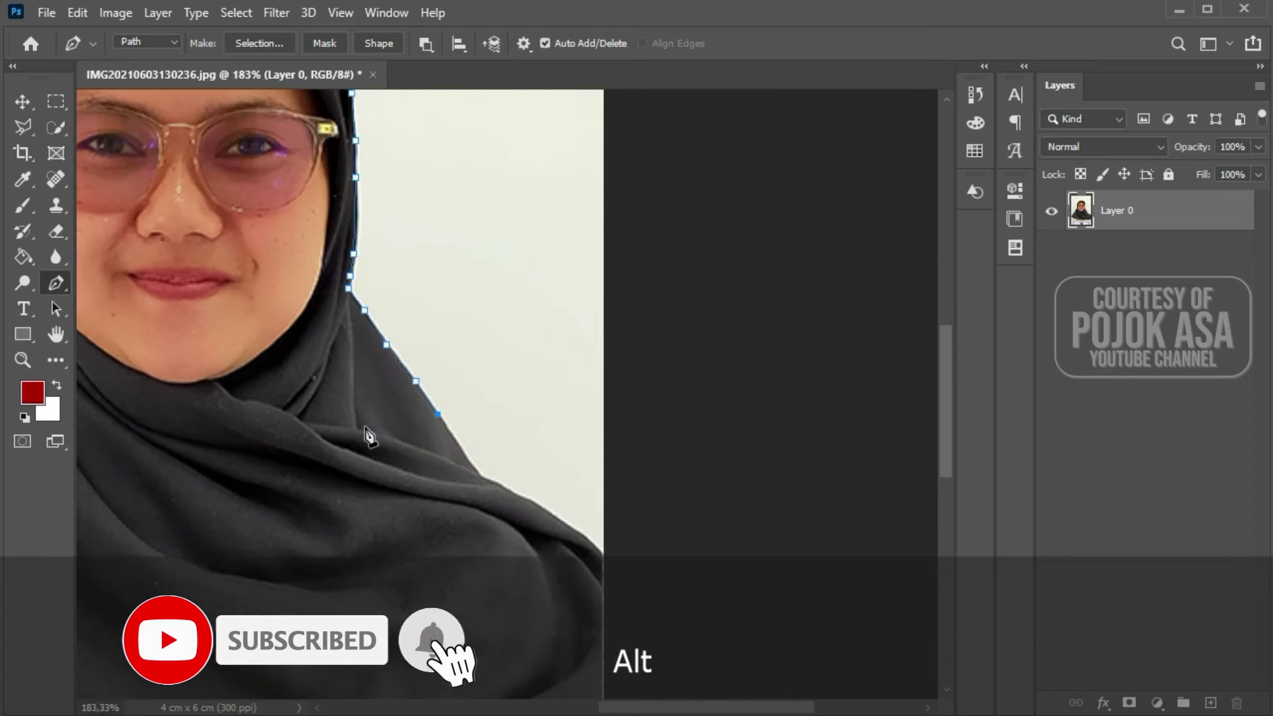
- Add path points down the right slope of the headscarf to the fold where the outline bends outward
scroll(663, 424, up, 9)
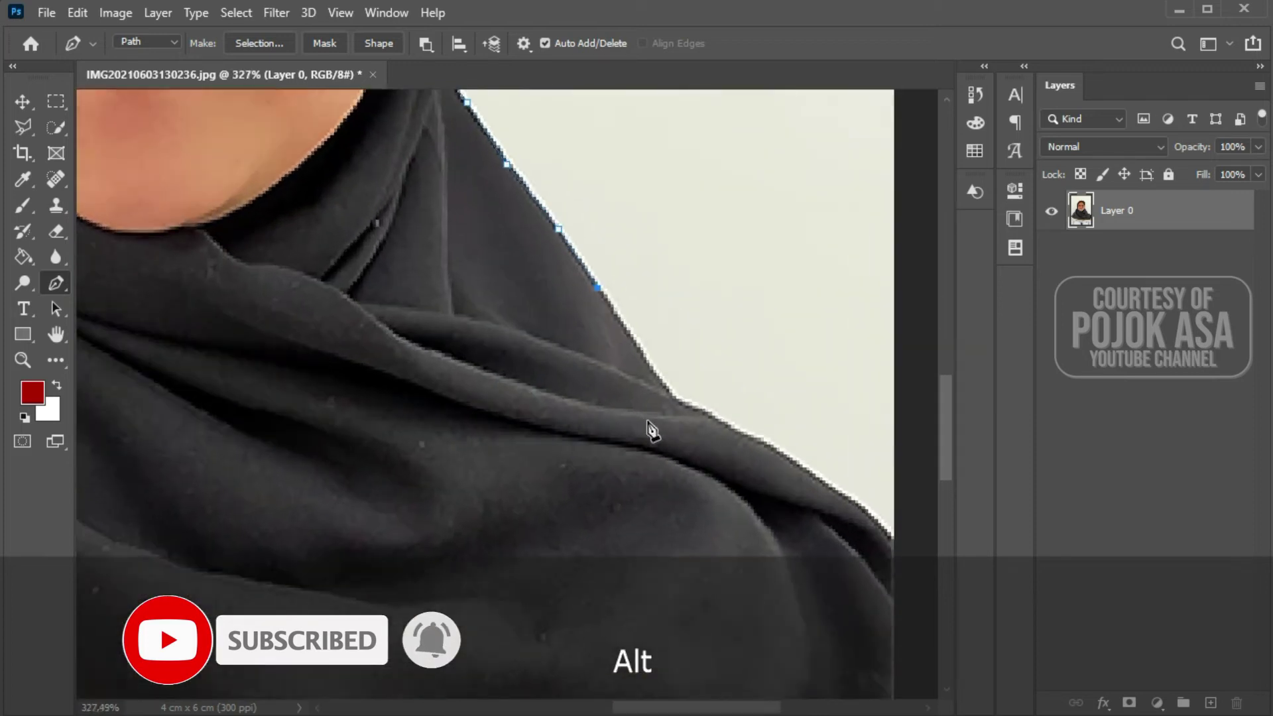
click(602, 302)
click(676, 406)
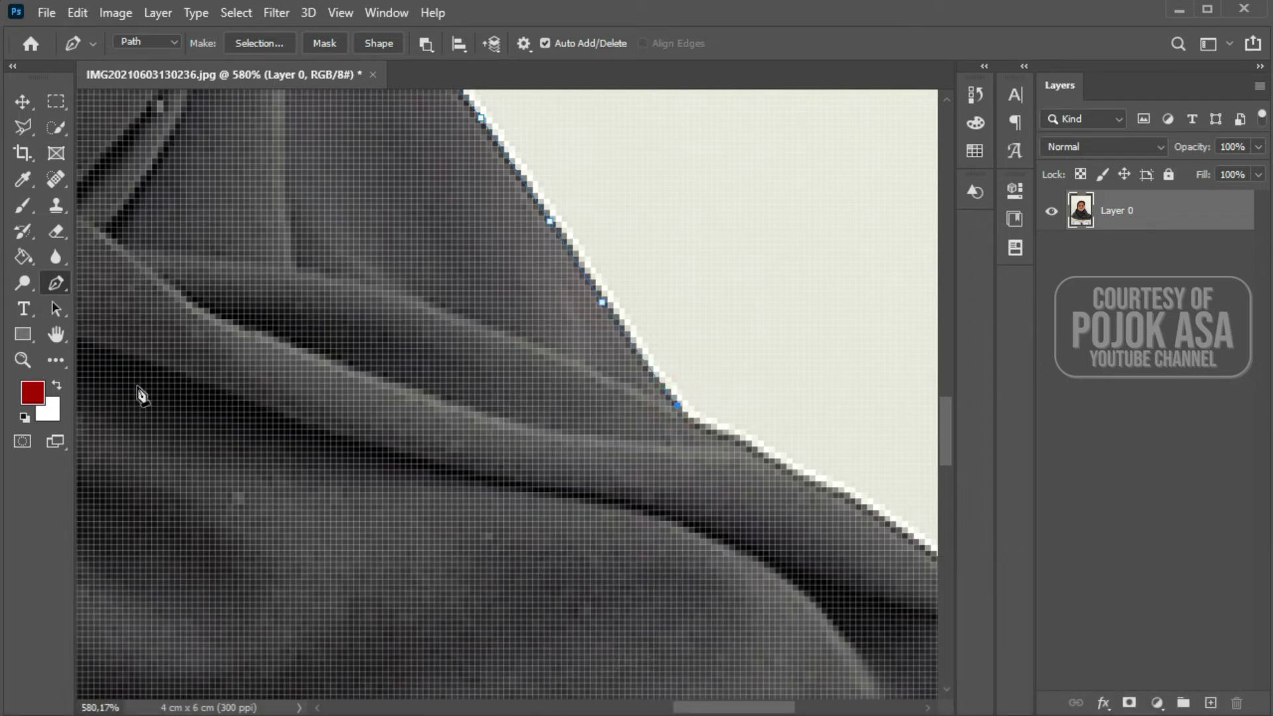
key(space)
drag(309, 400, 370, 449)
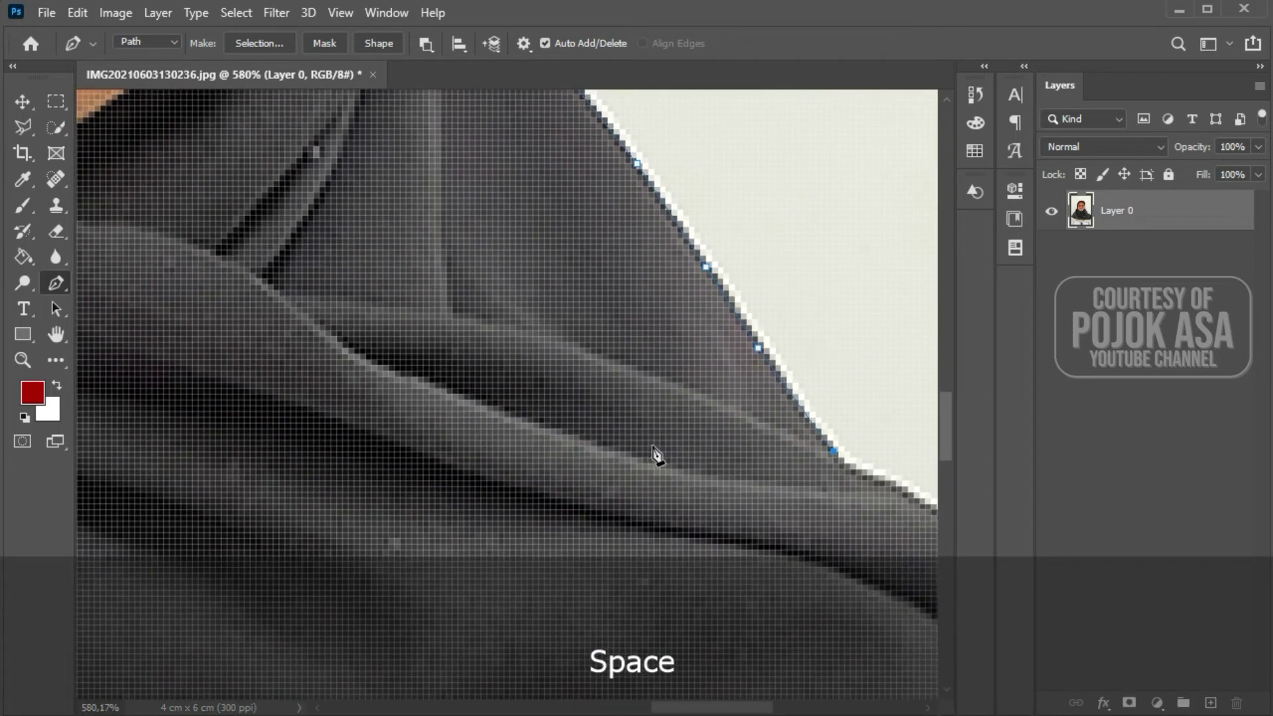
drag(455, 438, 743, 431)
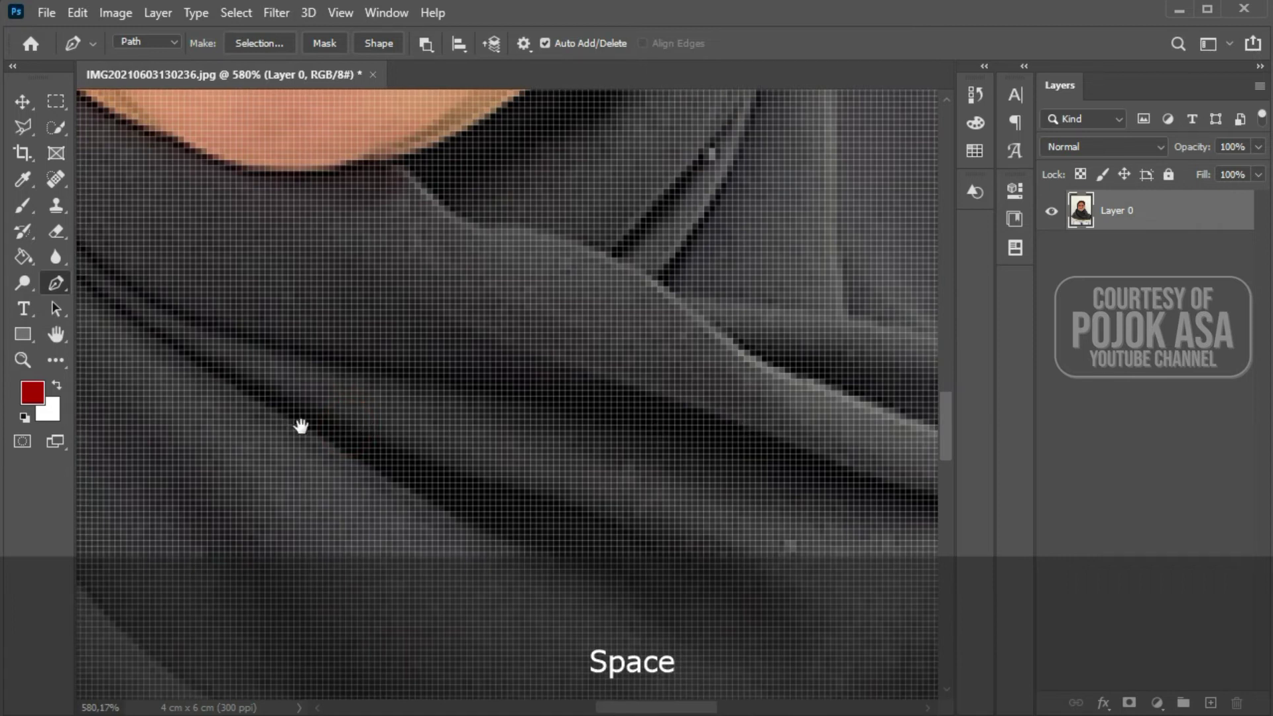
drag(301, 426, 597, 408)
mouse_move(199, 403)
mouse_down()
mouse_move(690, 398)
mouse_move(567, 430)
mouse_up()
drag(191, 431, 166, 431)
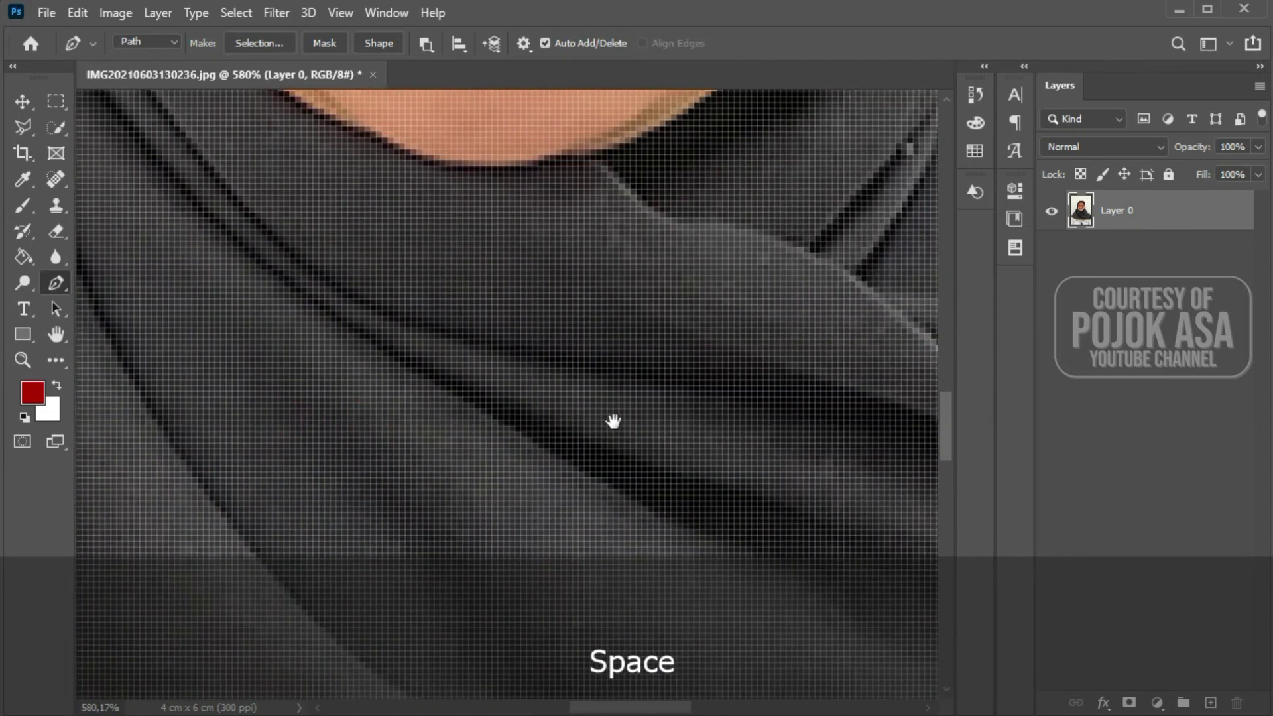
drag(614, 420, 219, 411)
- Trace the path along the right shoulder to the photo's right edge and extend it below the bottom right corner
drag(617, 395, 422, 338)
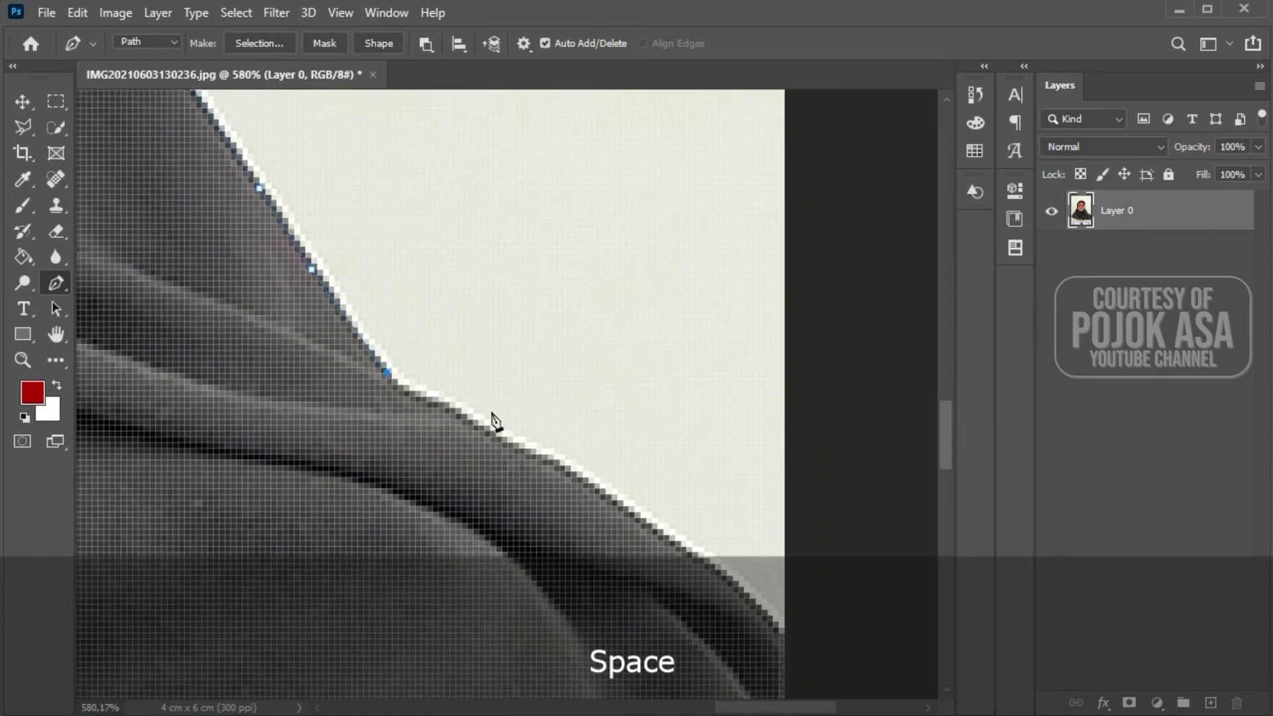
click(403, 390)
click(508, 442)
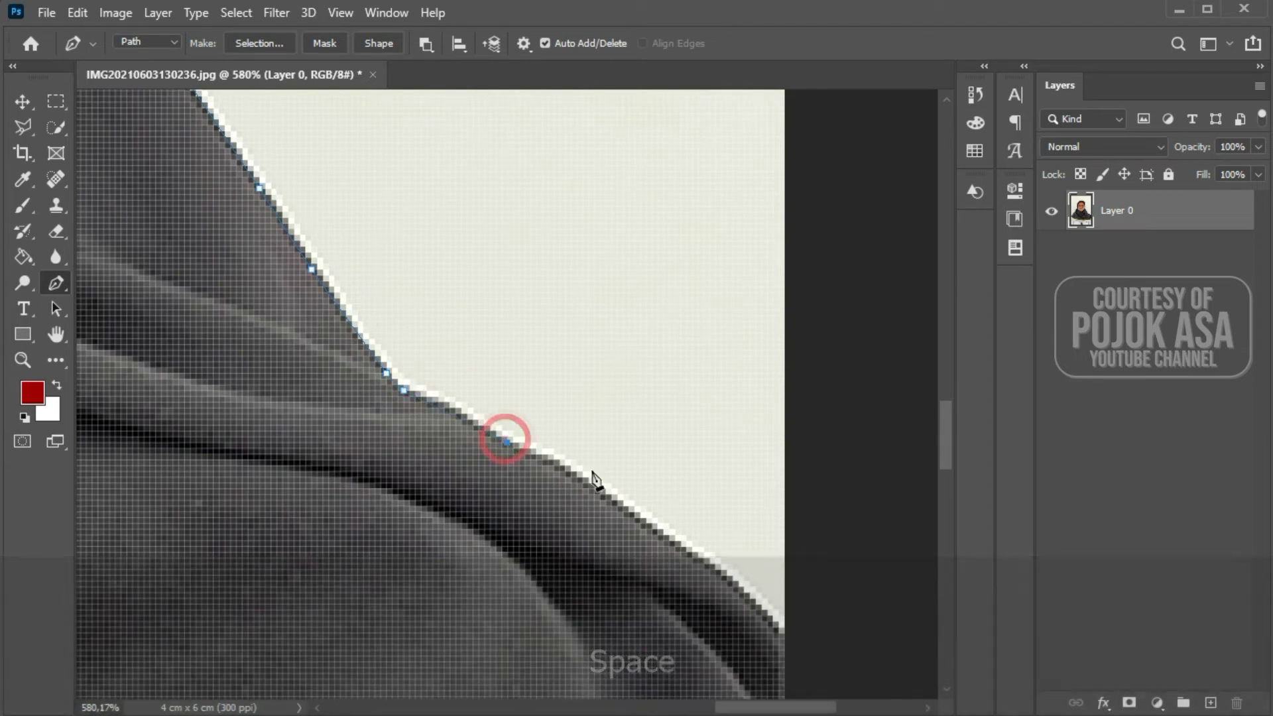
click(611, 499)
click(705, 563)
drag(631, 557, 266, 306)
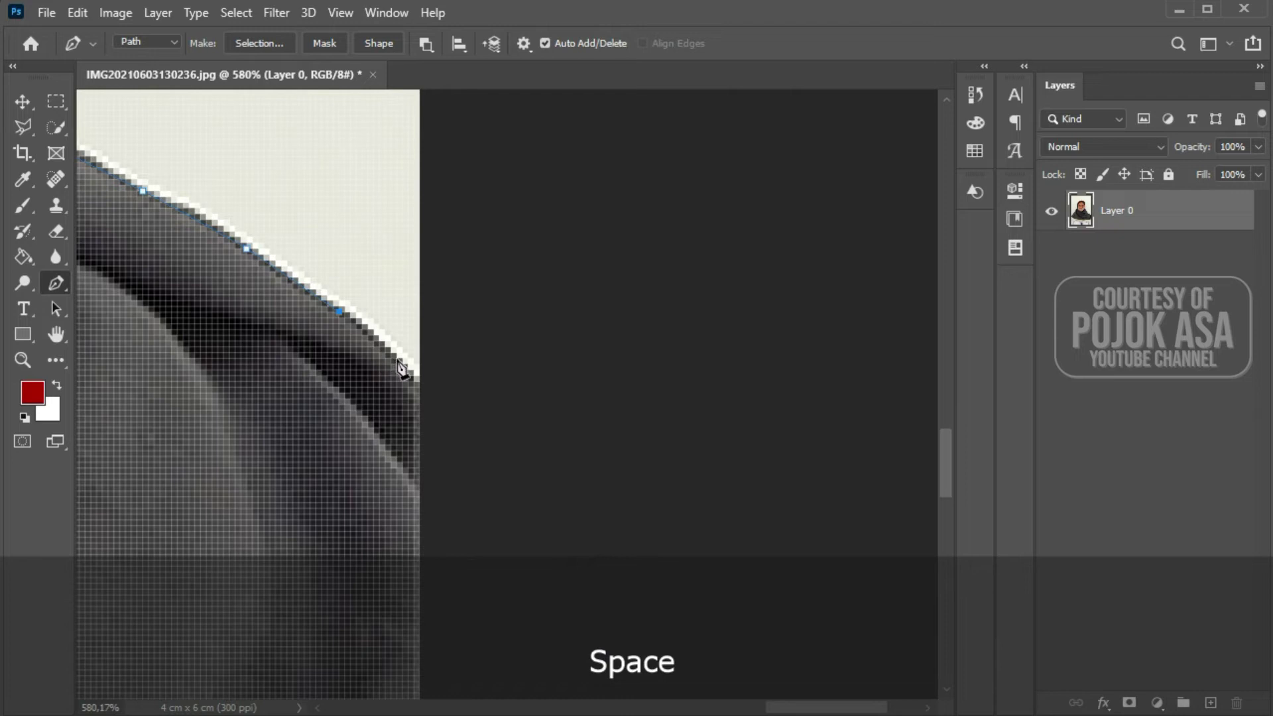
click(415, 376)
scroll(614, 279, down, 10)
scroll(389, 583, down, 3)
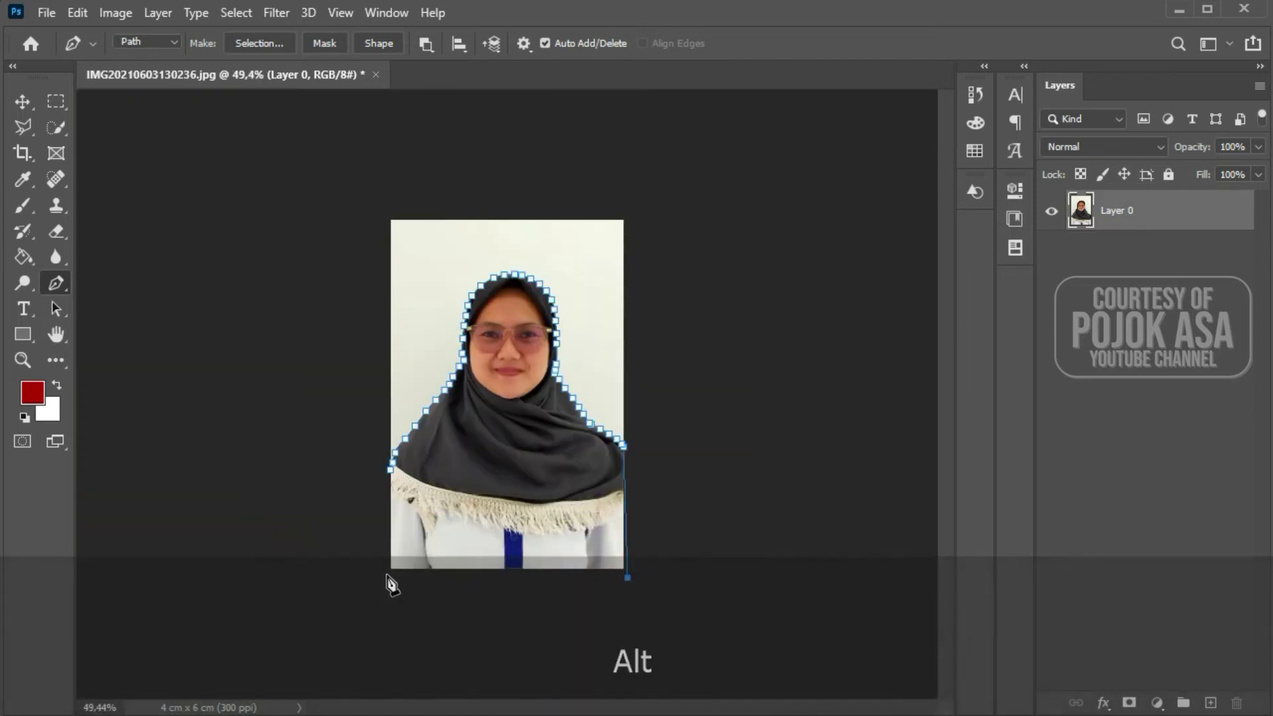
- Extend the path below the photo's bottom left corner and close it at its starting point on the left edge
scroll(389, 577, up, 7)
click(288, 546)
scroll(330, 416, down, 3)
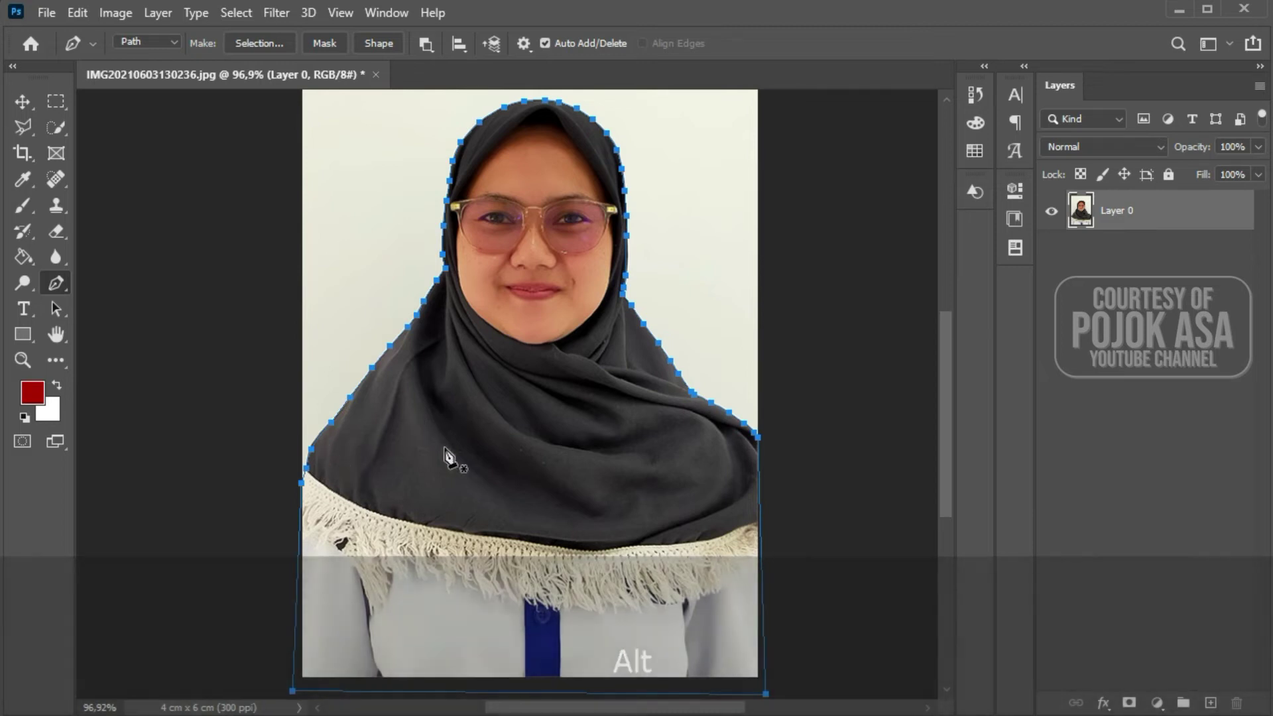
scroll(332, 492, up, 5)
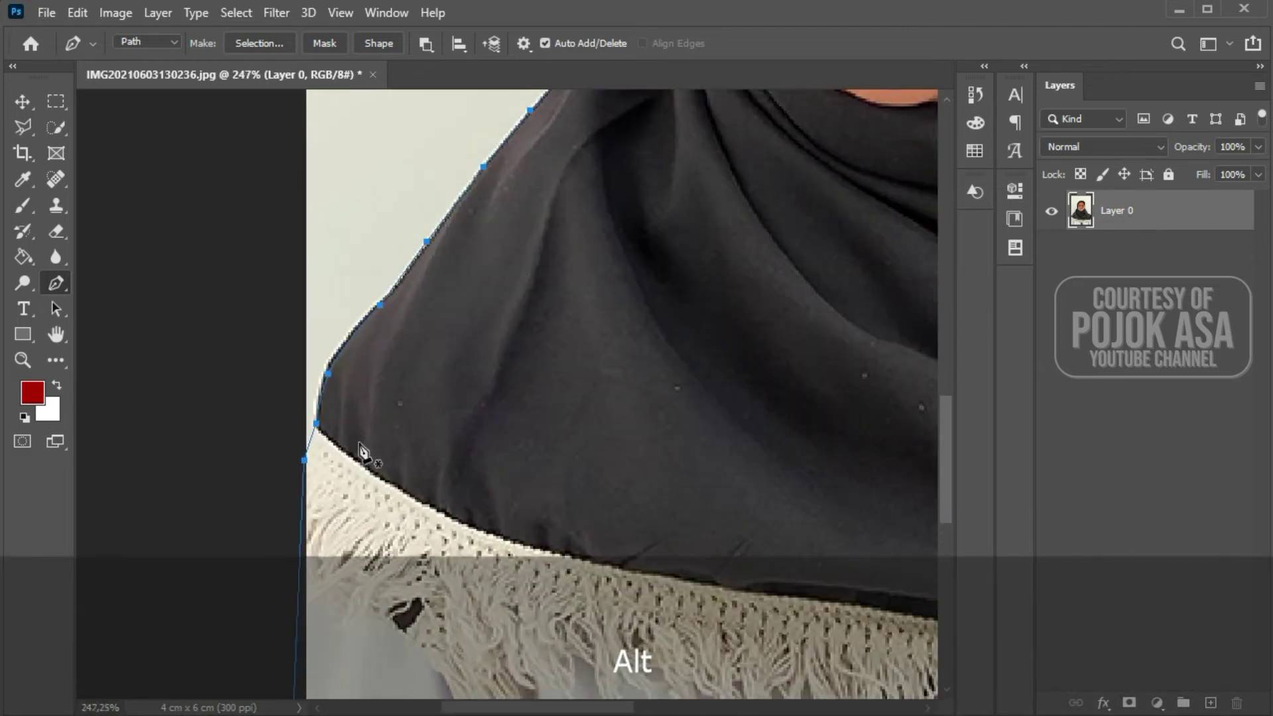
scroll(317, 470, down, 2)
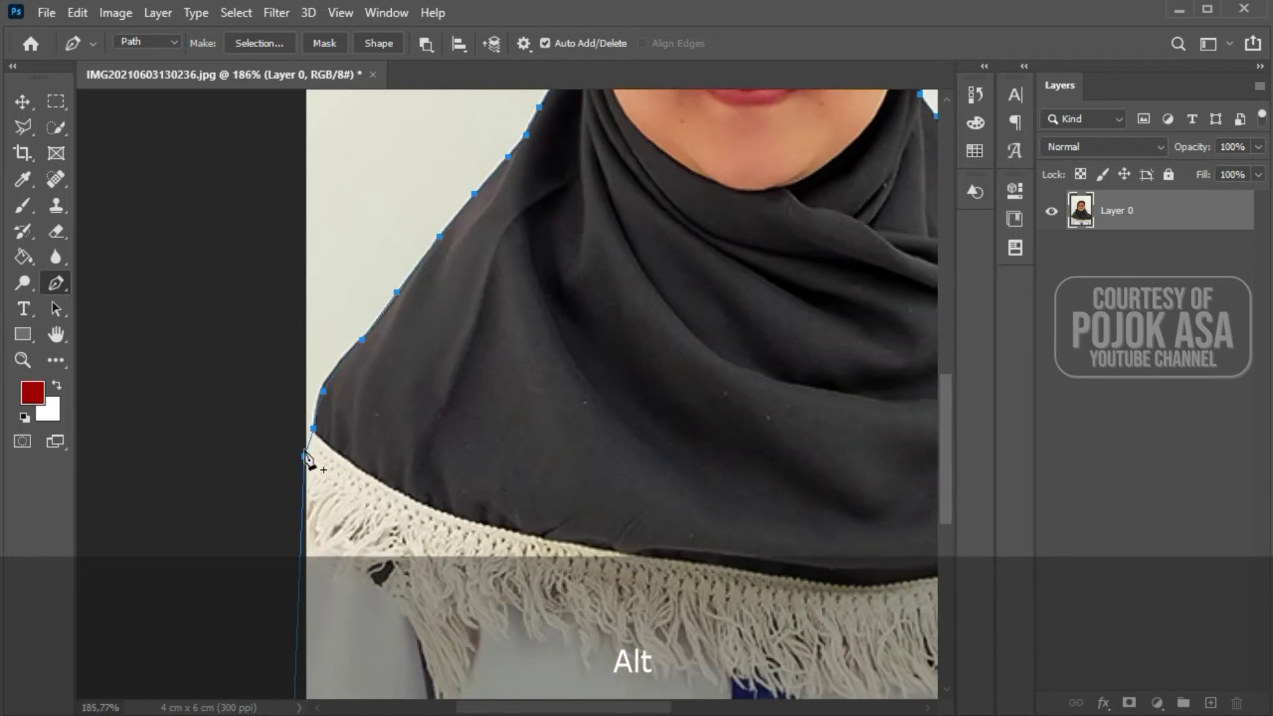
scroll(316, 434, down, 5)
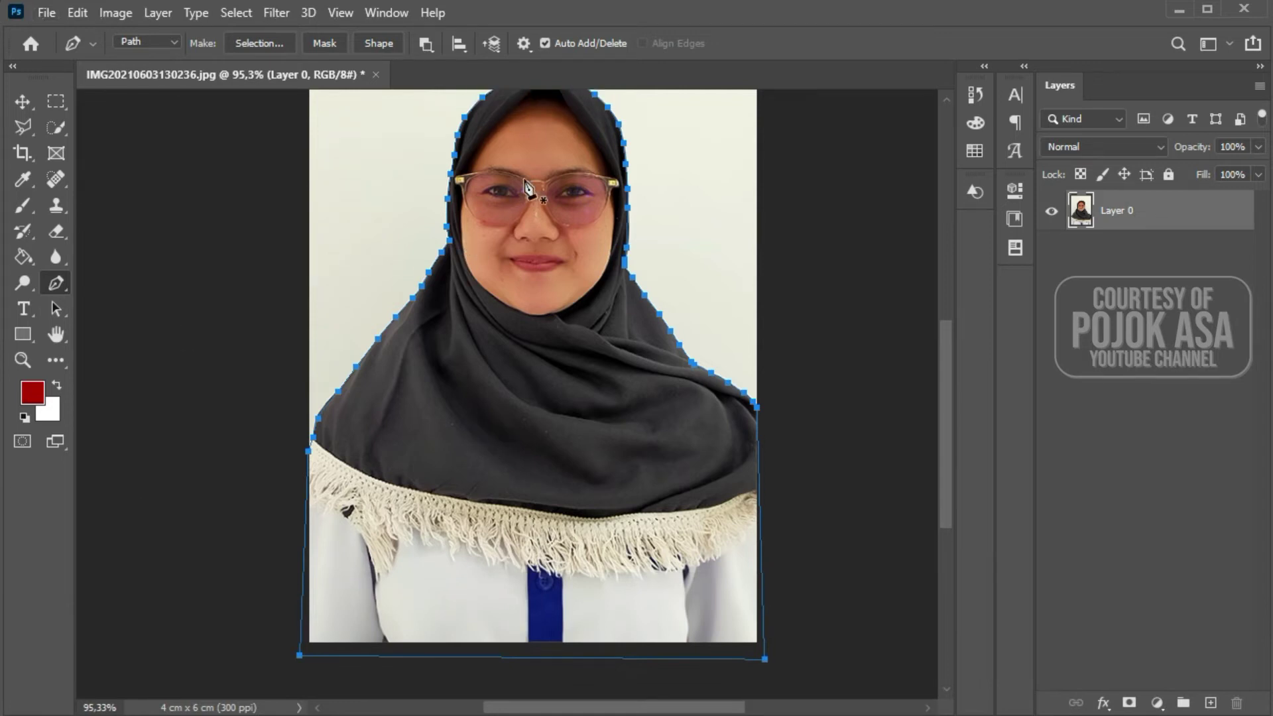
scroll(456, 396, up, 2)
scroll(455, 389, down, 1)
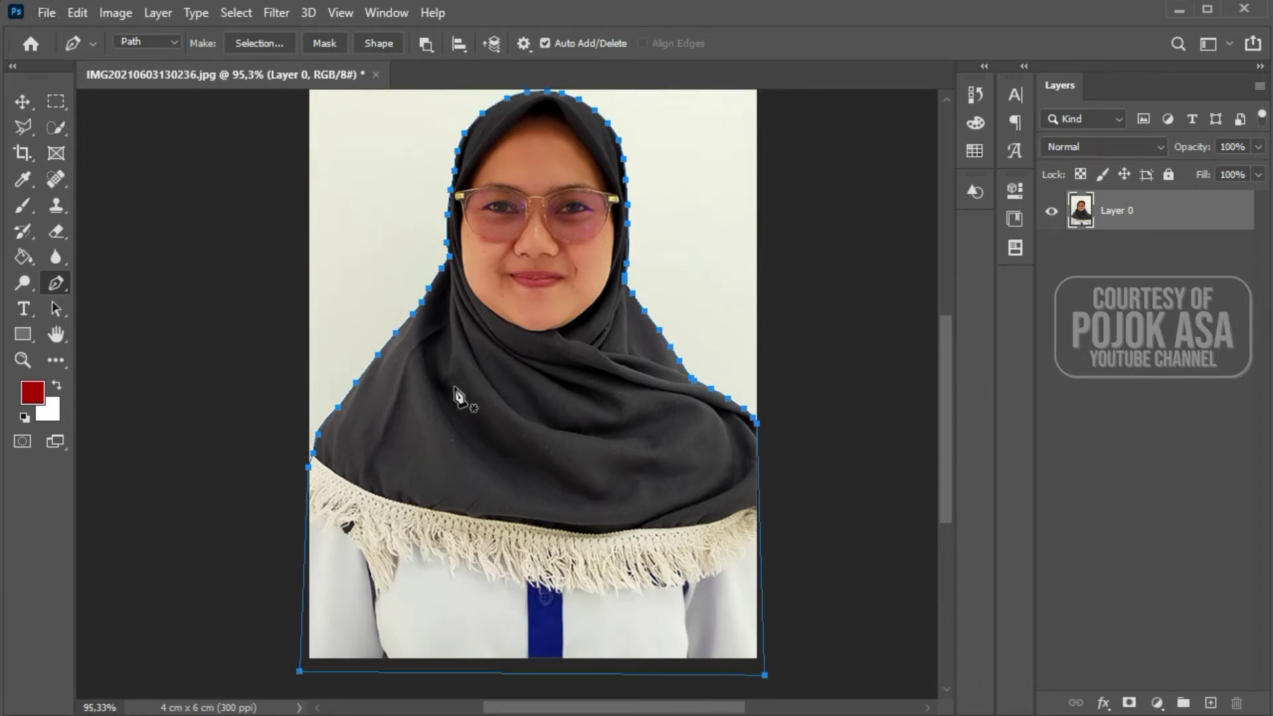
- Convert the closed path into a new anti-aliased selection with a feather radius of 0 pixels
click(256, 44)
drag(400, 26, 814, 117)
click(806, 179)
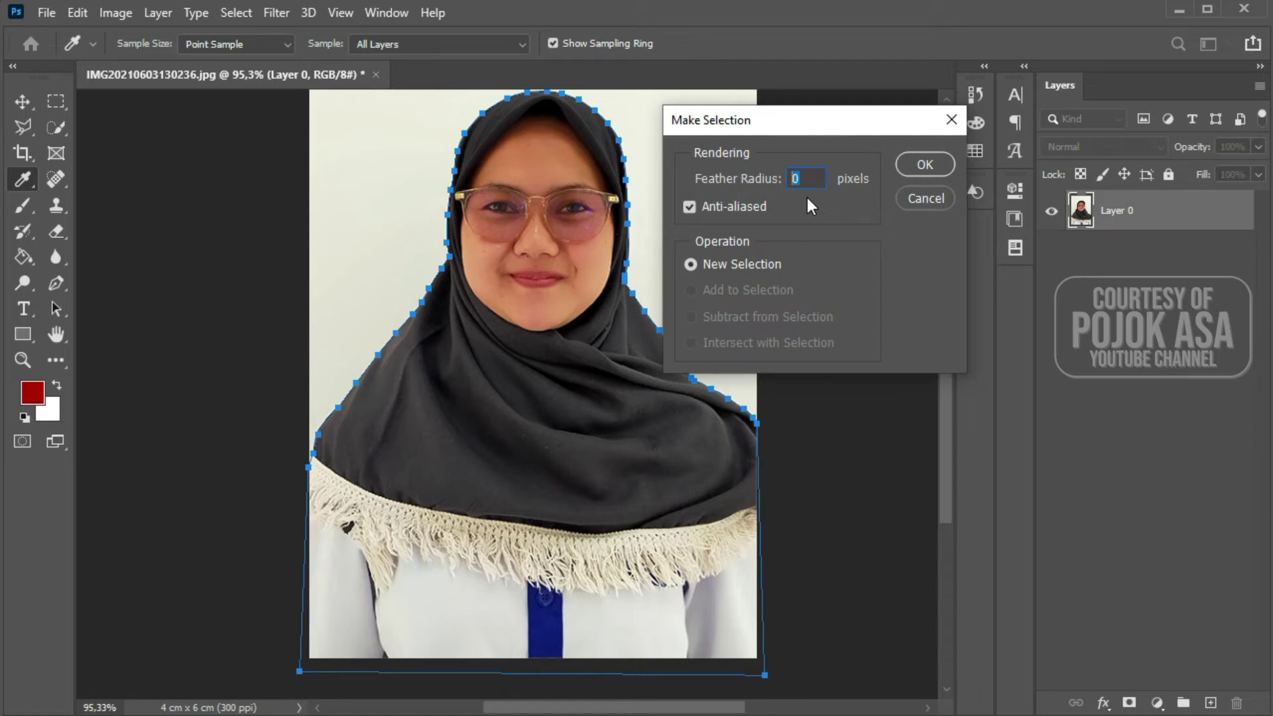
text(0)
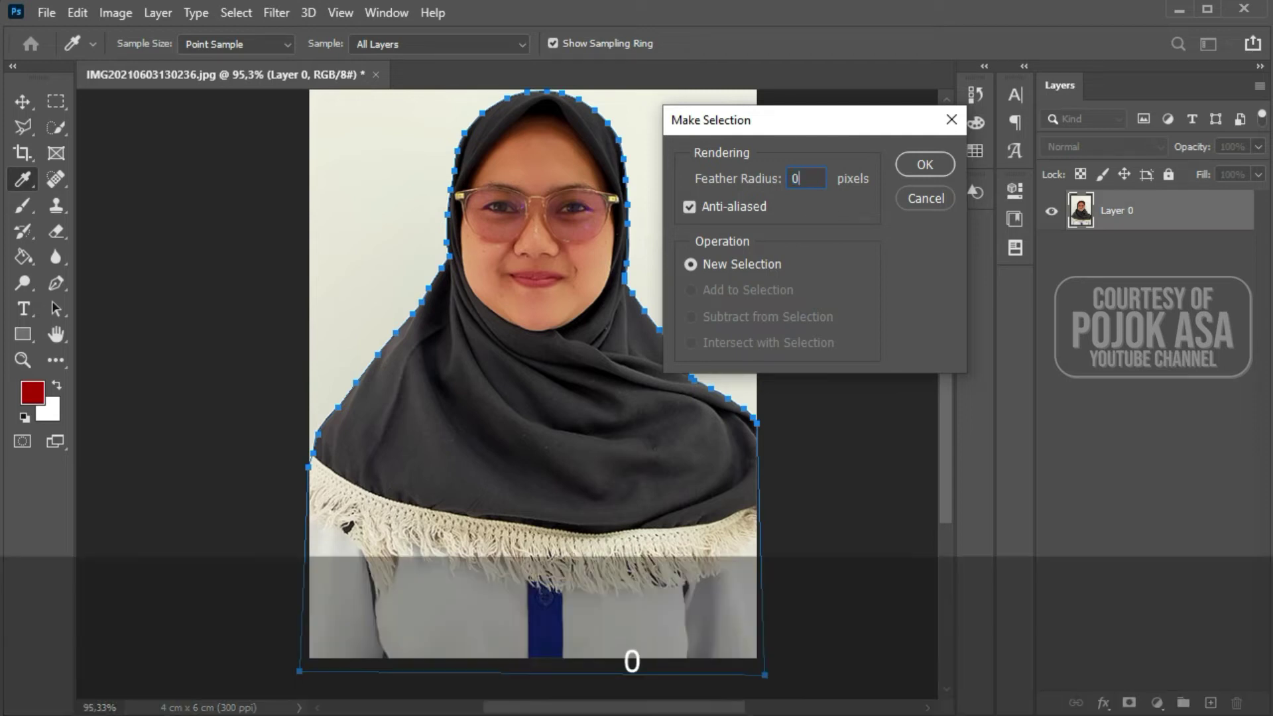
click(913, 165)
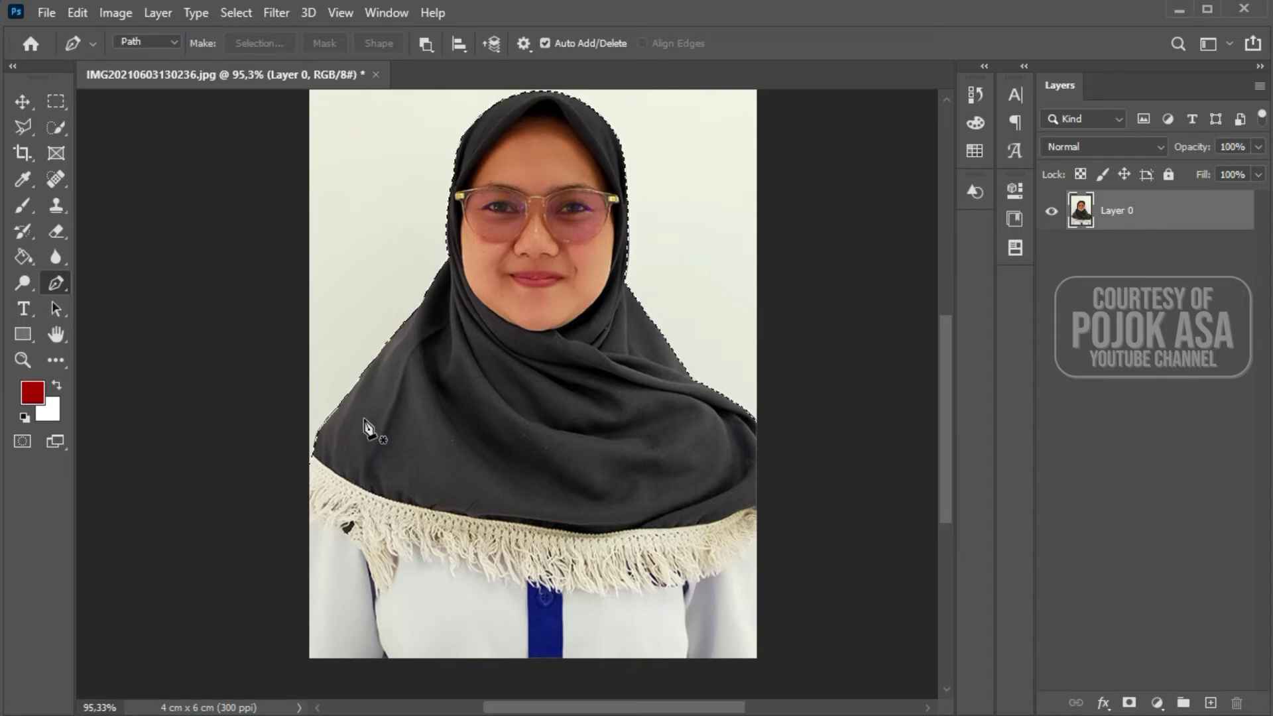
- Invert the selection to cover the wall behind the woman and delete that background
scroll(429, 439, up, 2)
key(alt)
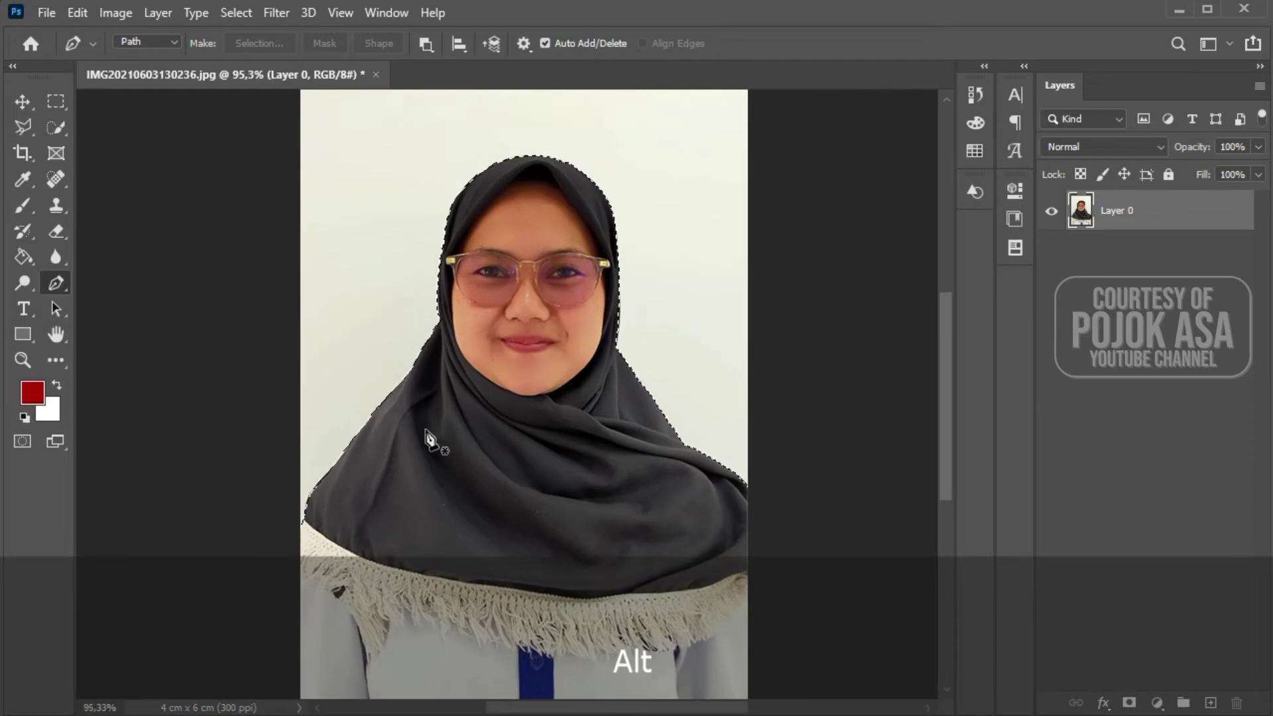
scroll(430, 439, up, 1)
scroll(369, 446, up, 4)
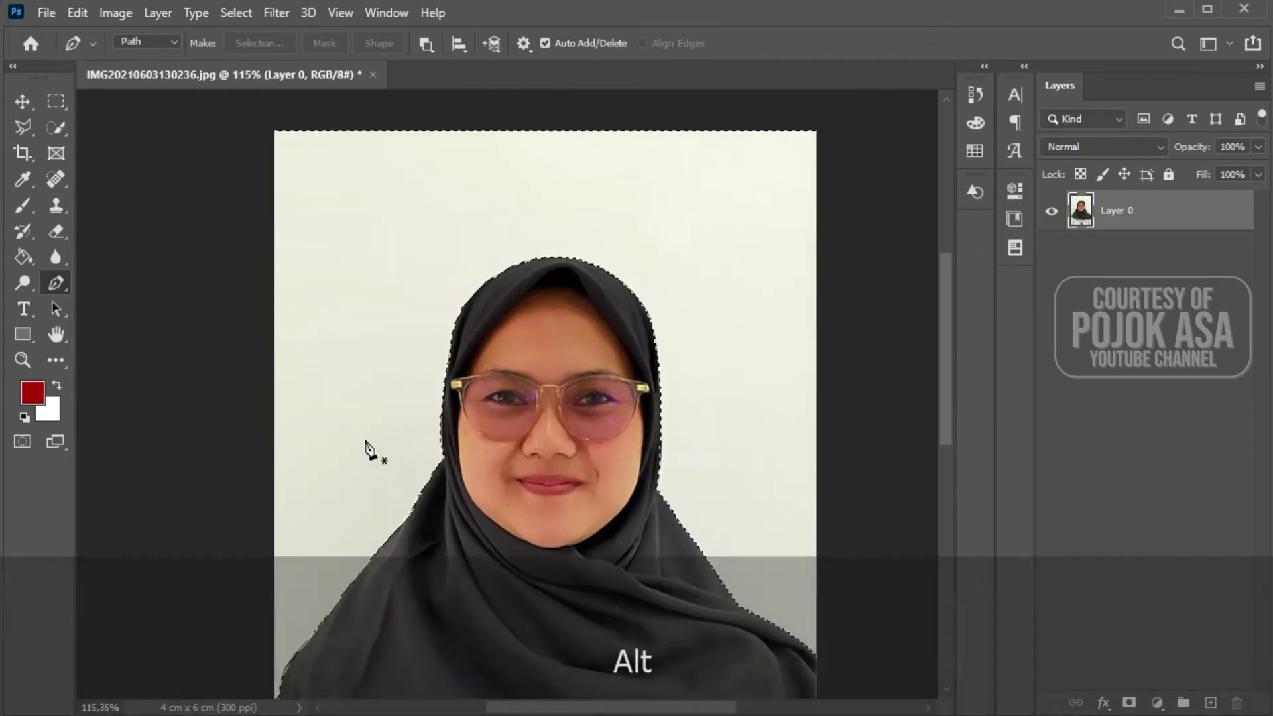
scroll(369, 446, down, 2)
scroll(369, 447, up, 1)
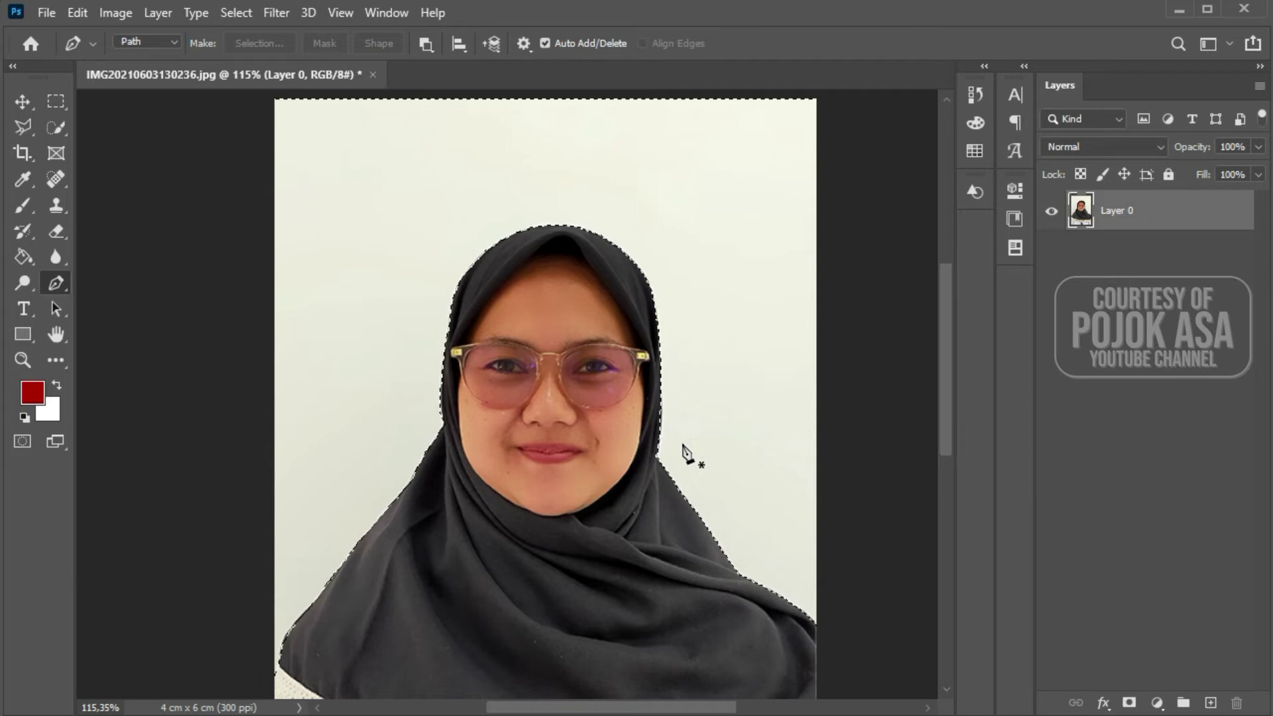
key(Delete)
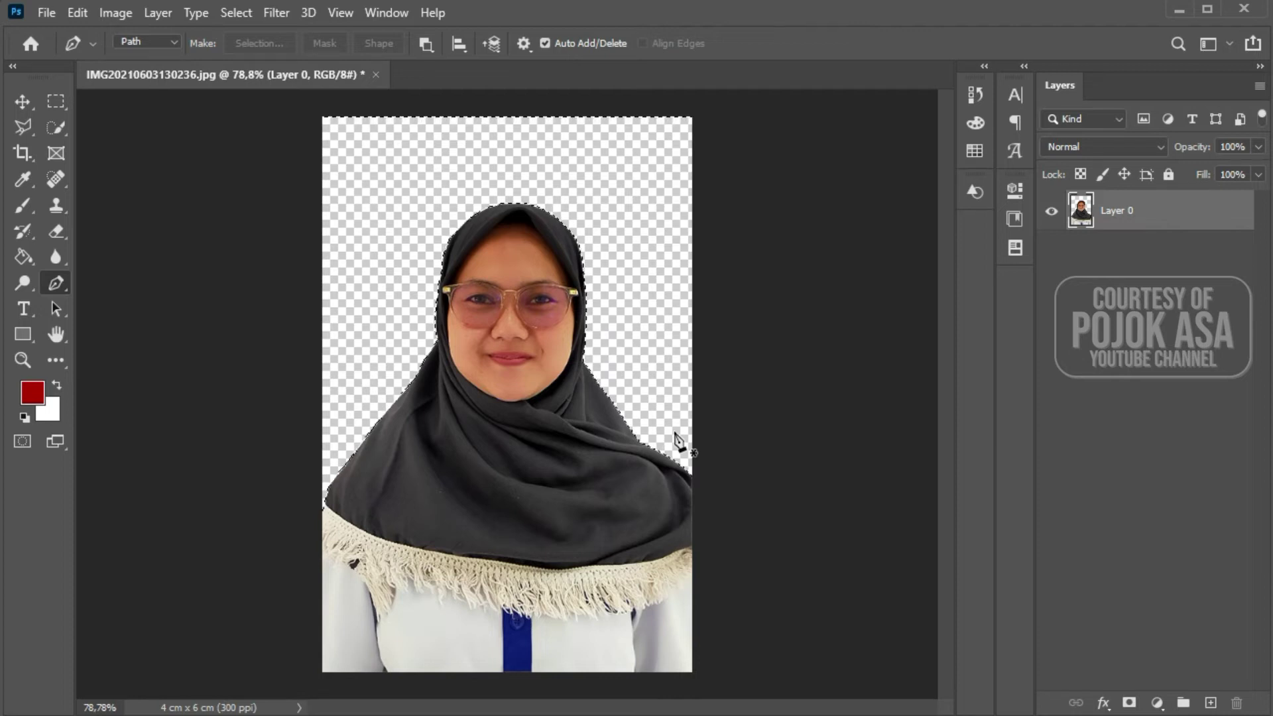
- Check the cut-out's edges along the headscarf and shoulder, clear the selection and switch to the Move tool
alt+scroll(619, 347, up, 5)
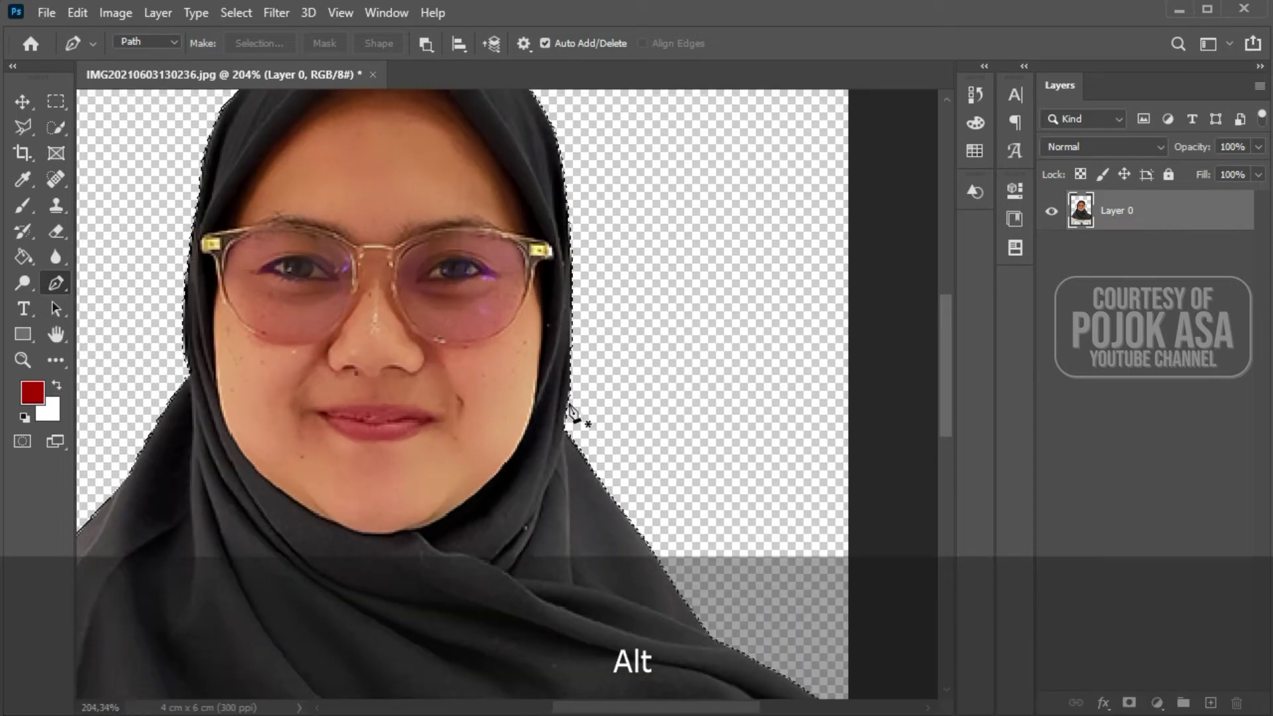
alt+scroll(577, 406, down, 4)
alt+scroll(568, 447, up, 4)
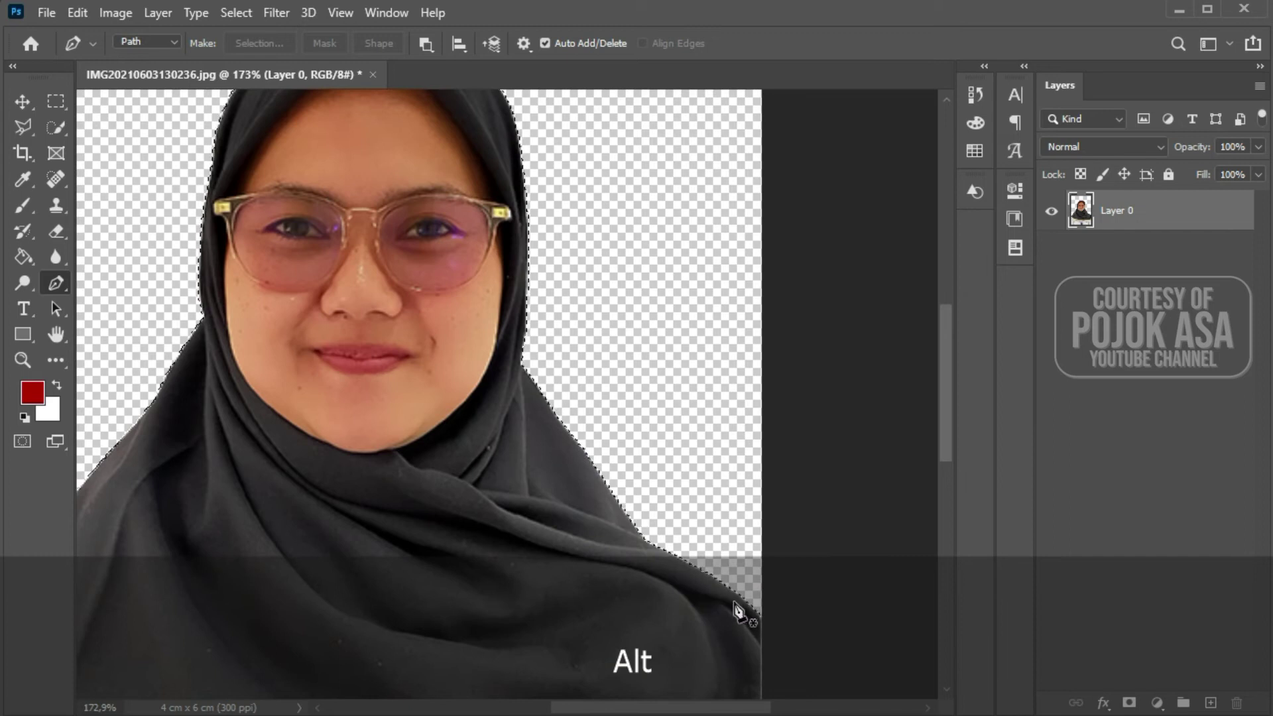
alt+scroll(617, 358, down, 3)
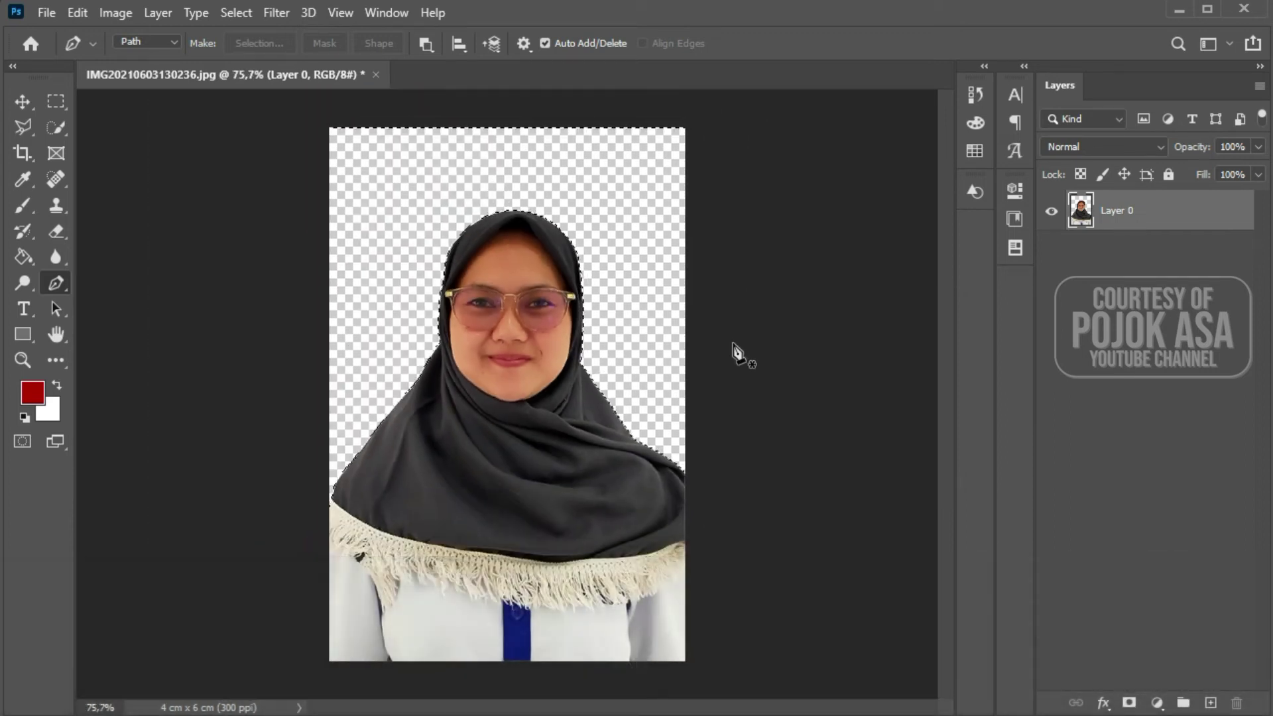
key(ctrl+d)
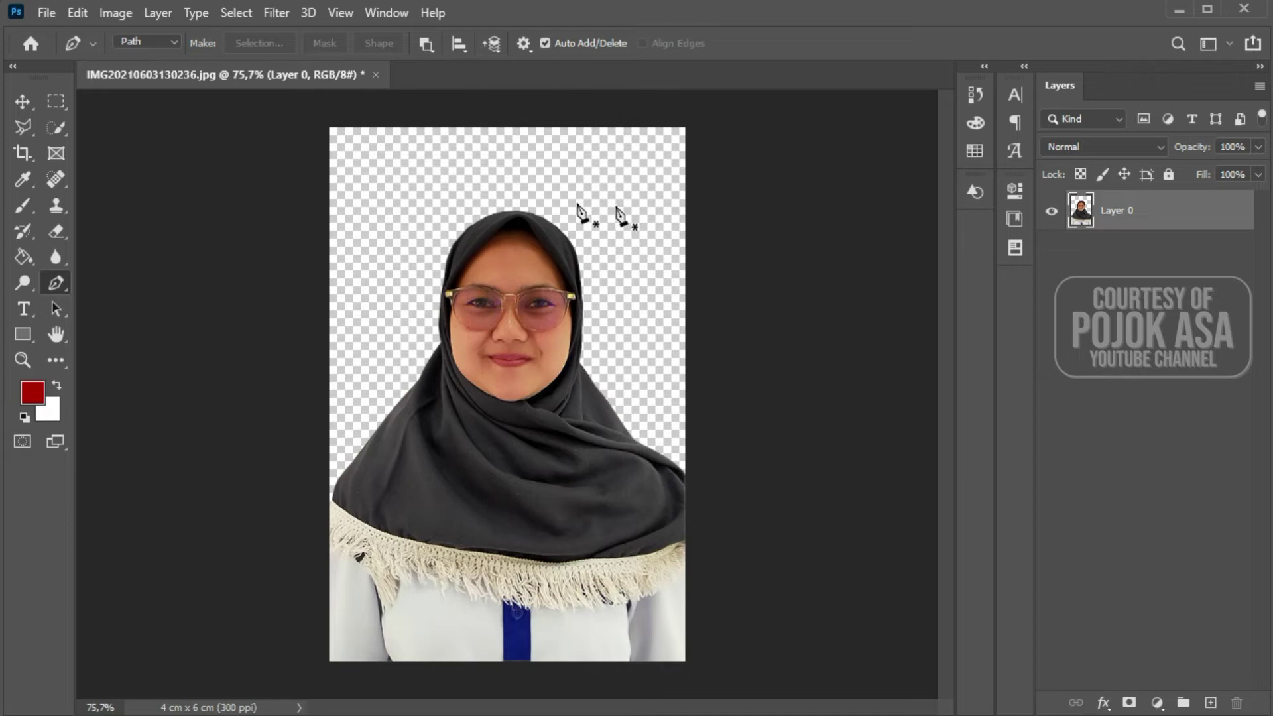
click(22, 103)
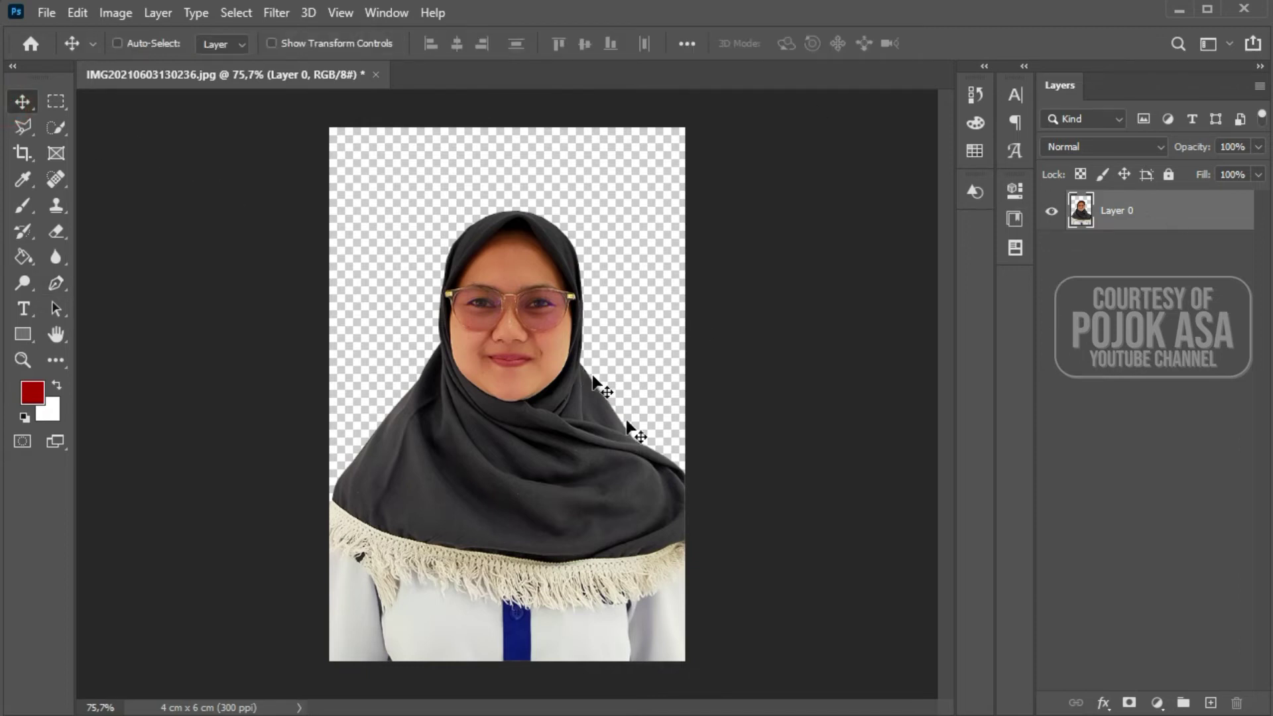
scroll(787, 326, down, 1)
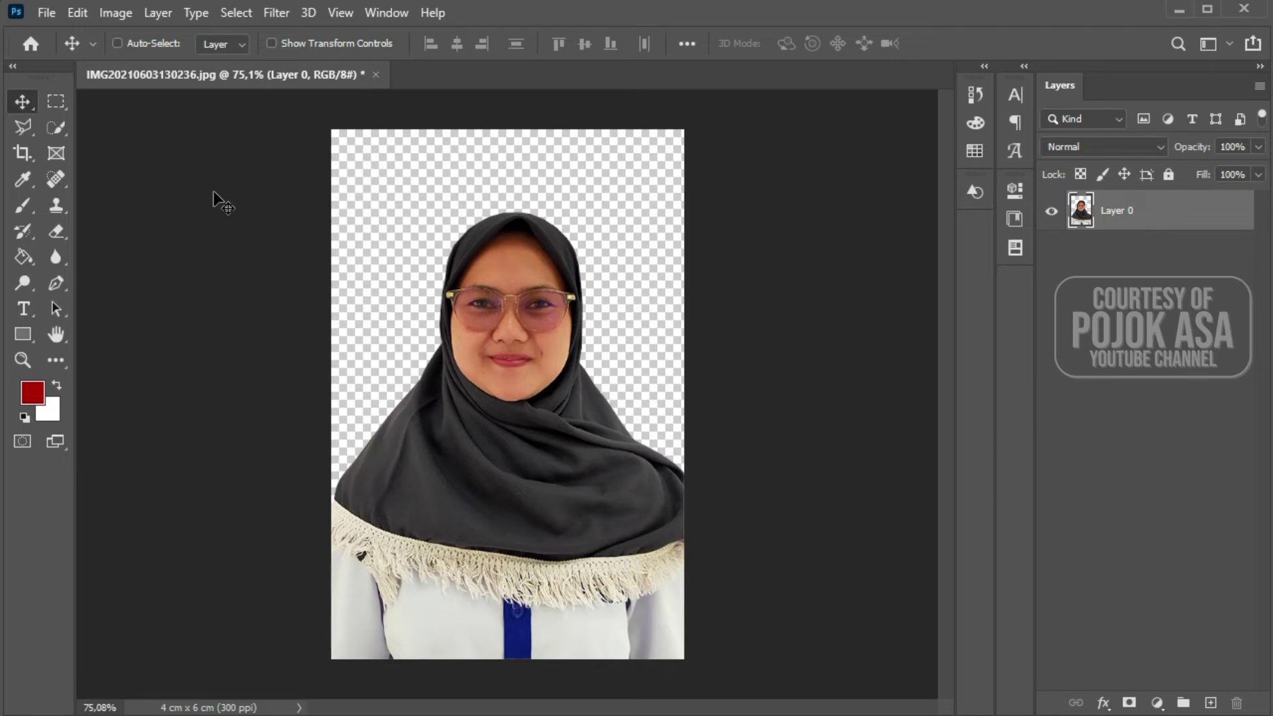
- Set the foreground colour to dark red a90000
click(31, 399)
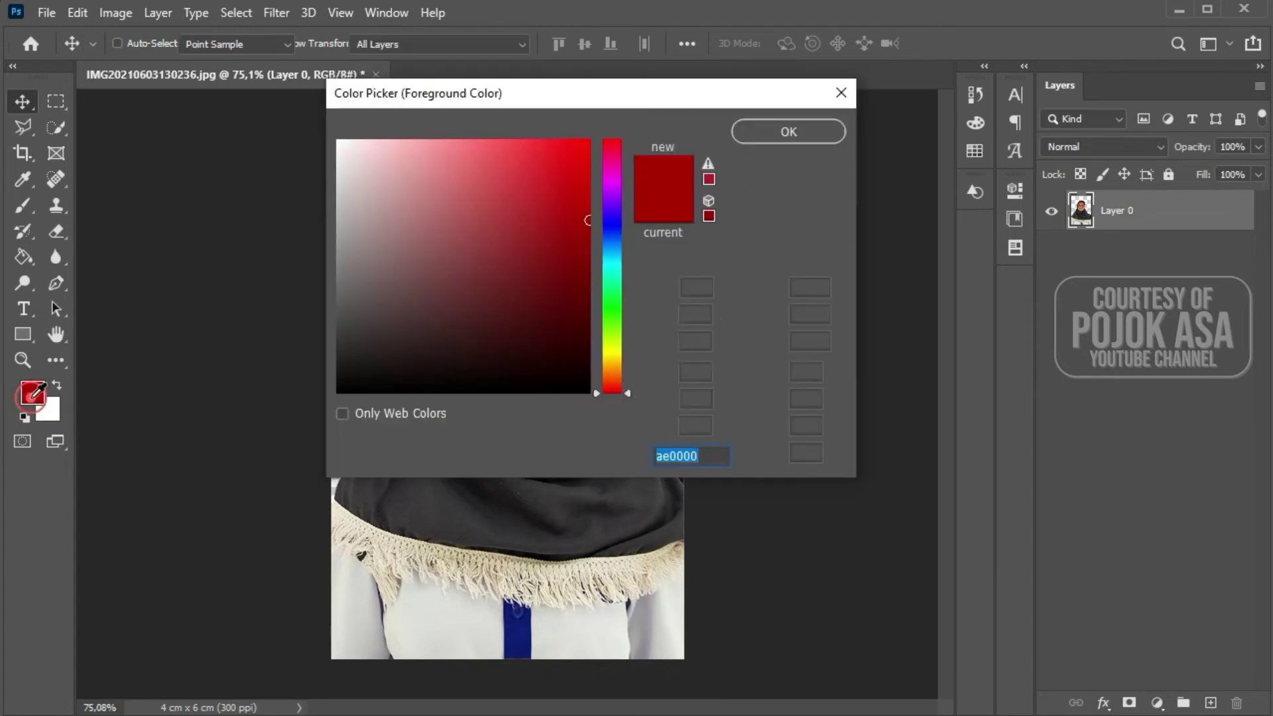
click(622, 93)
mouse_move(590, 211)
mouse_down()
mouse_move(455, 188)
mouse_move(481, 222)
mouse_move(565, 201)
mouse_move(592, 232)
mouse_move(597, 214)
mouse_move(580, 207)
mouse_move(590, 239)
mouse_move(619, 196)
mouse_move(622, 129)
mouse_up()
click(611, 222)
mouse_move(586, 222)
mouse_down()
mouse_move(604, 141)
mouse_move(591, 224)
mouse_up()
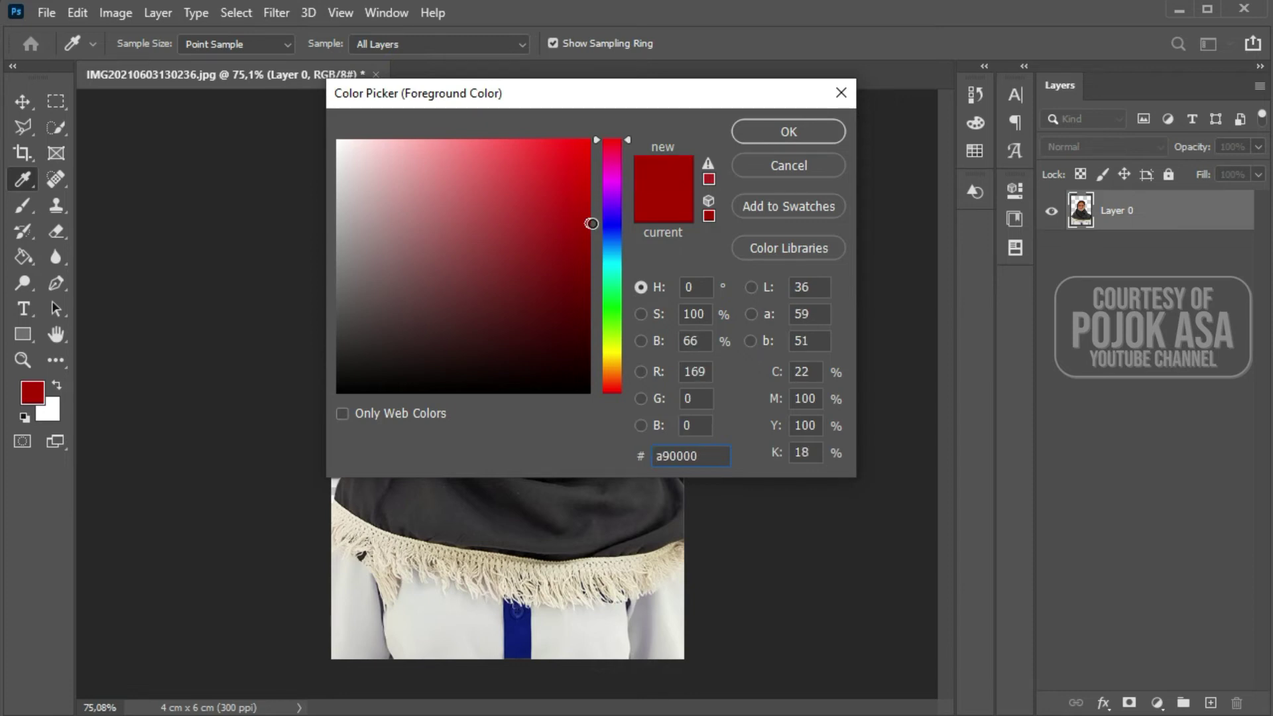
click(786, 132)
key(v)
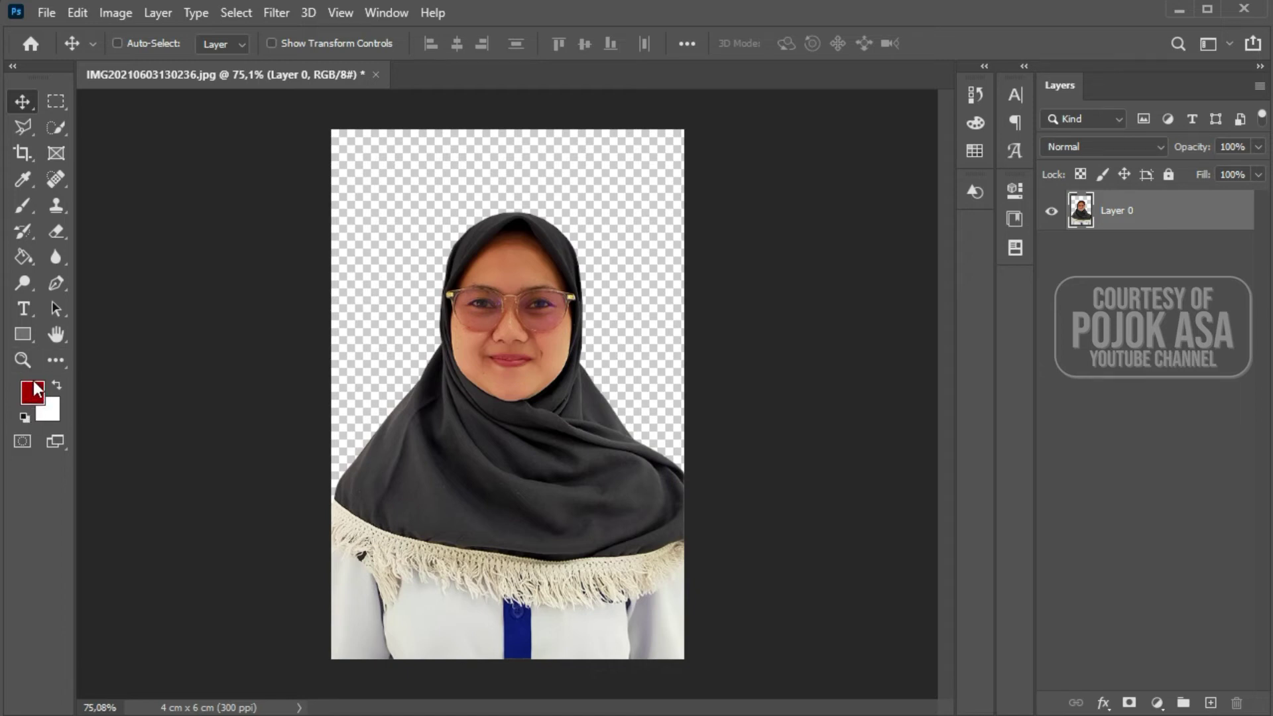
- Fill the transparent background around the woman with the dark red foreground colour using the Paint Bucket
click(27, 257)
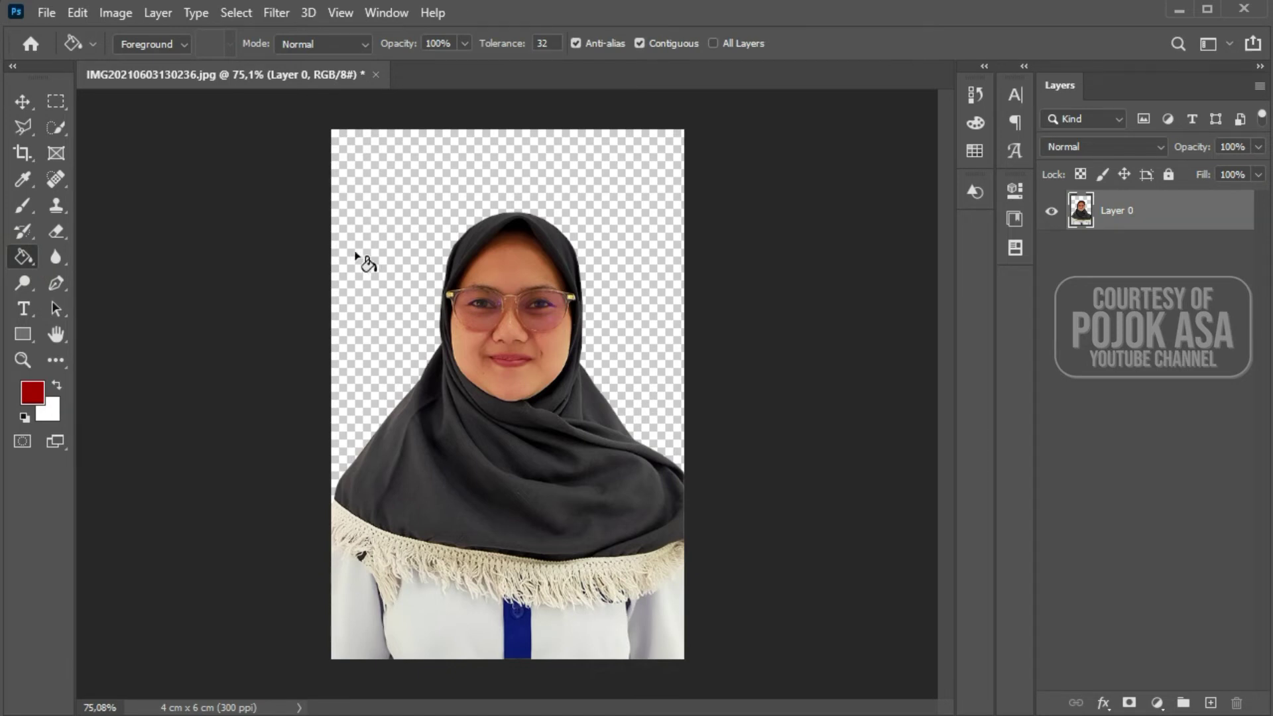
click(390, 245)
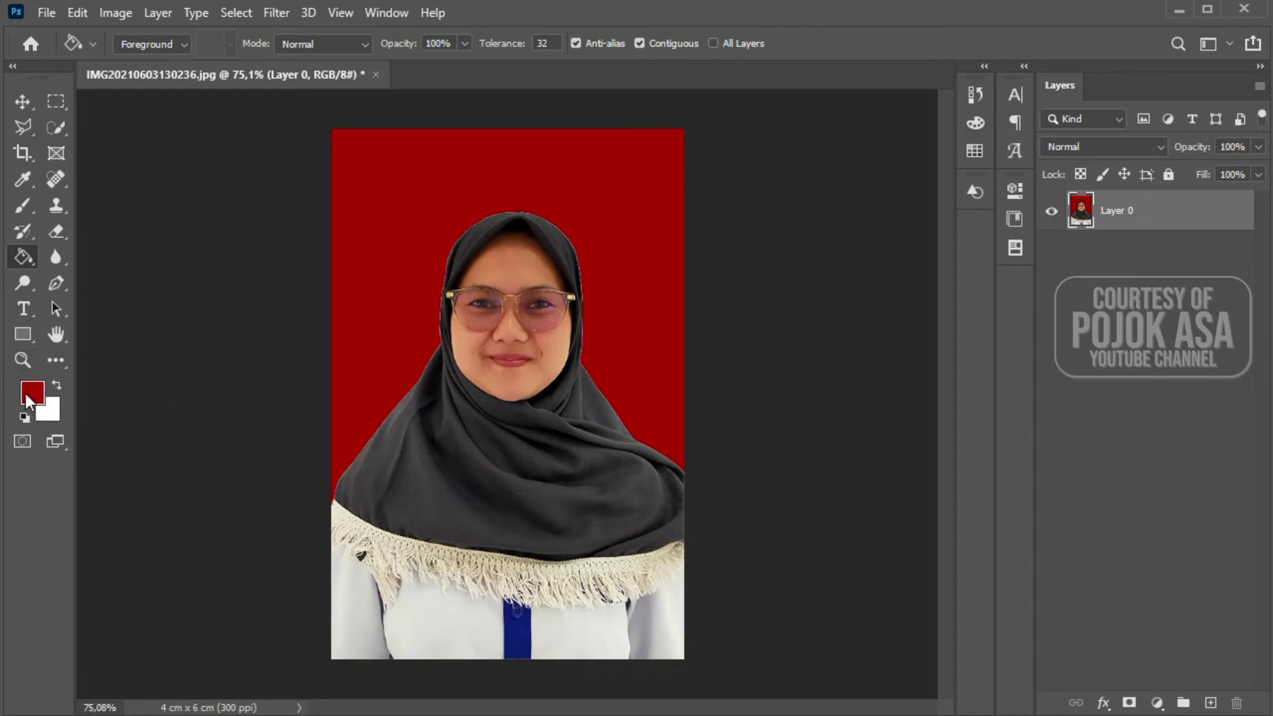
key(v)
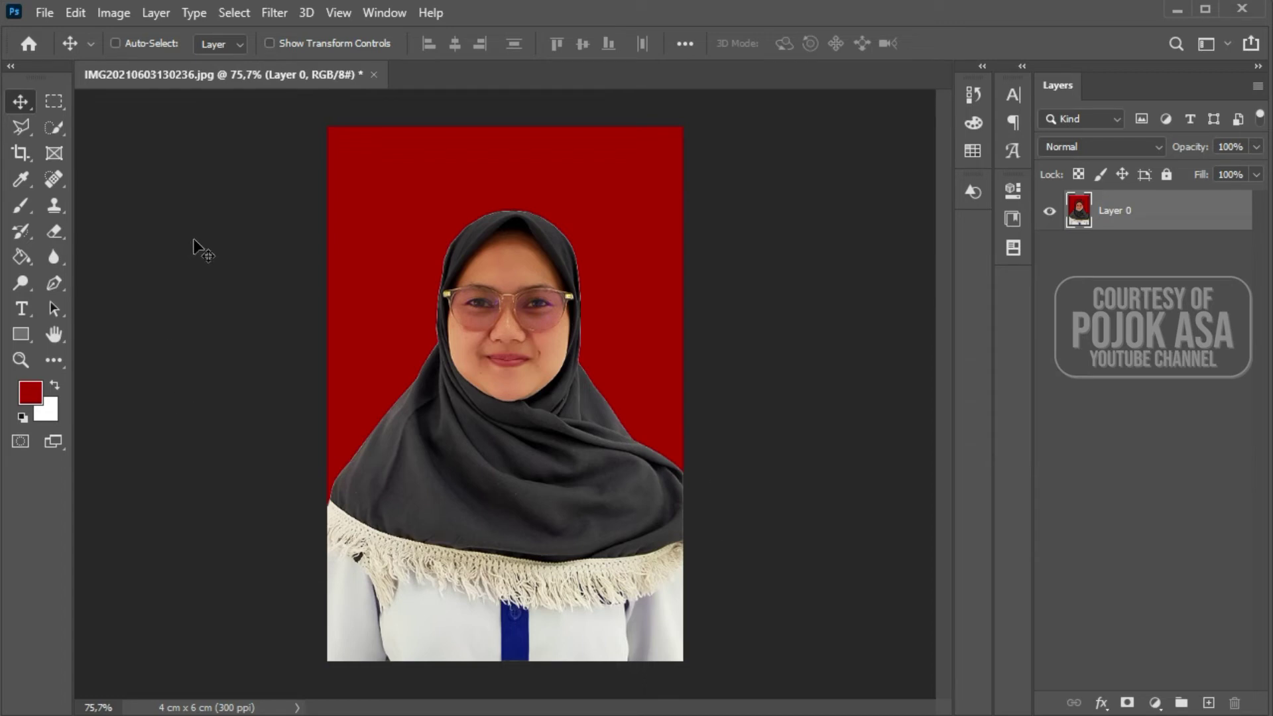
- Check the photo's width, height and resolution in the Image Size settings
click(110, 15)
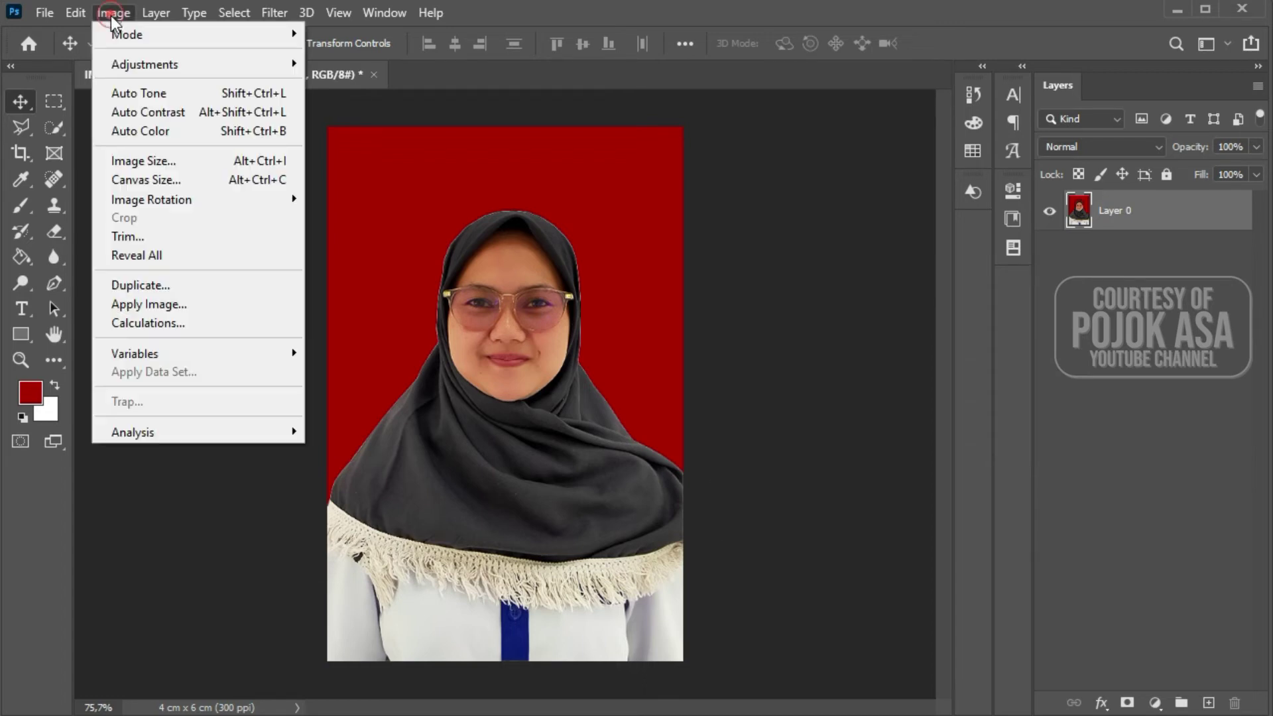
click(146, 161)
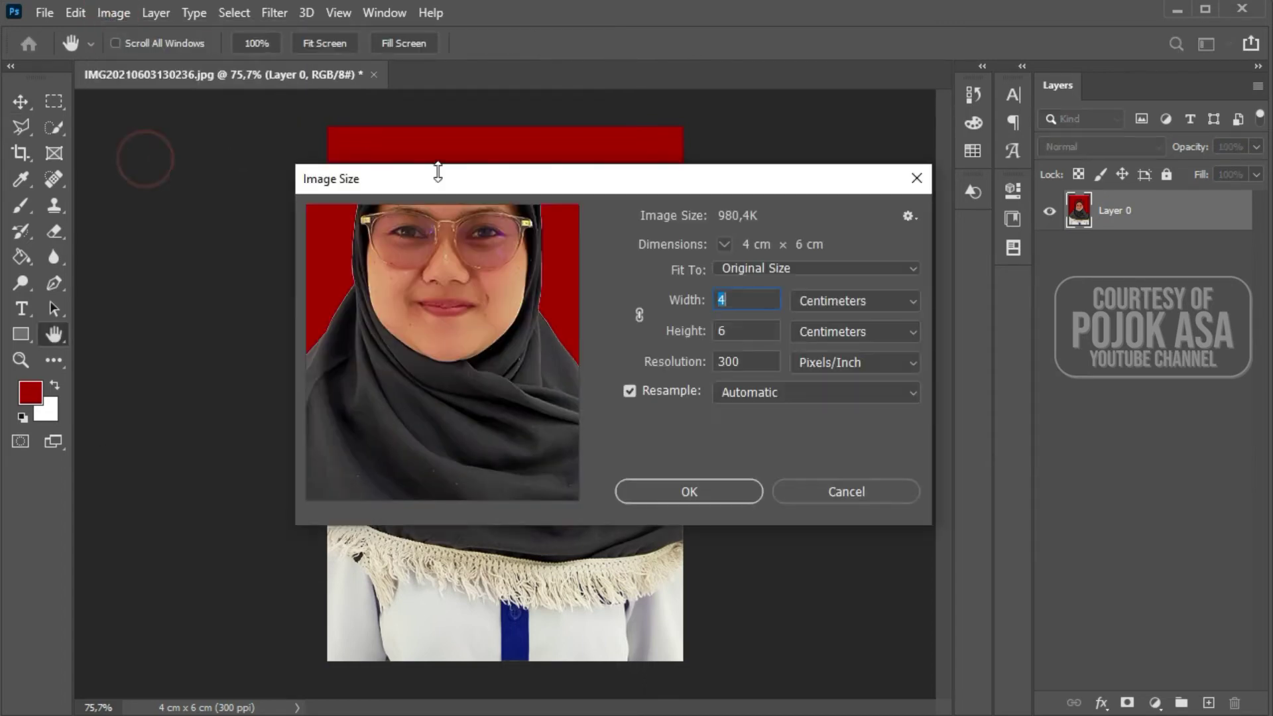
click(723, 337)
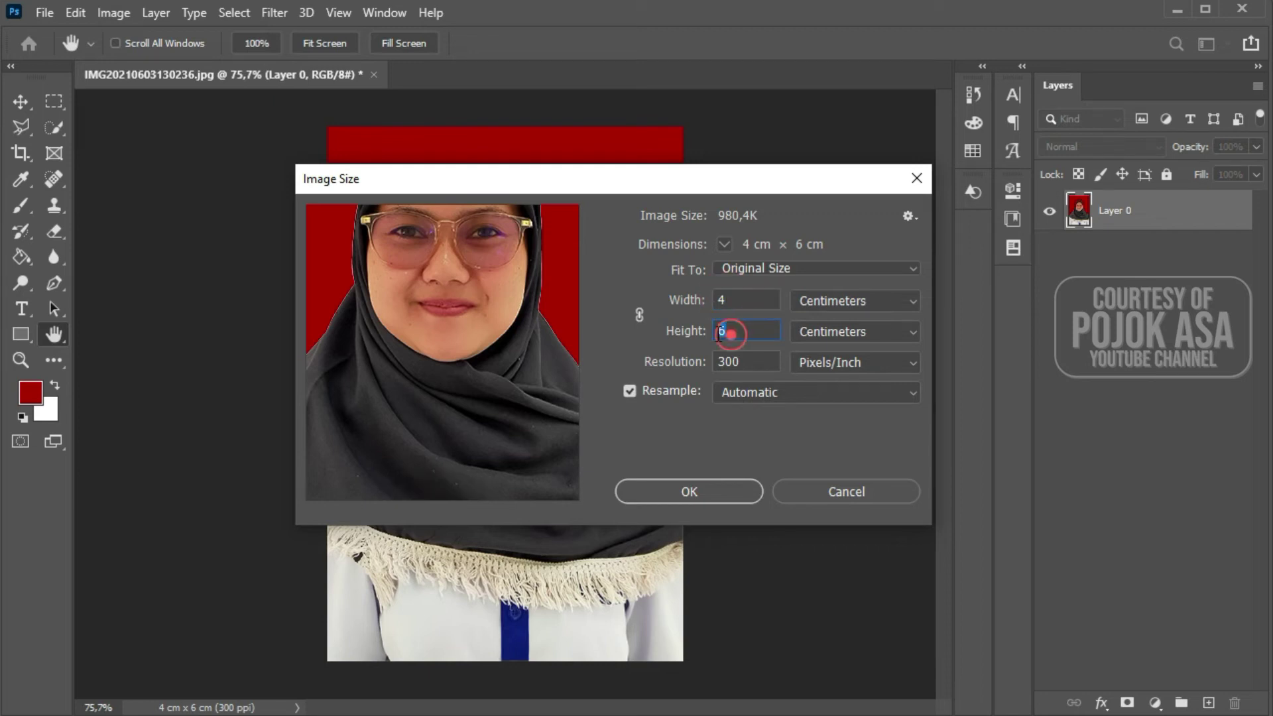
click(727, 492)
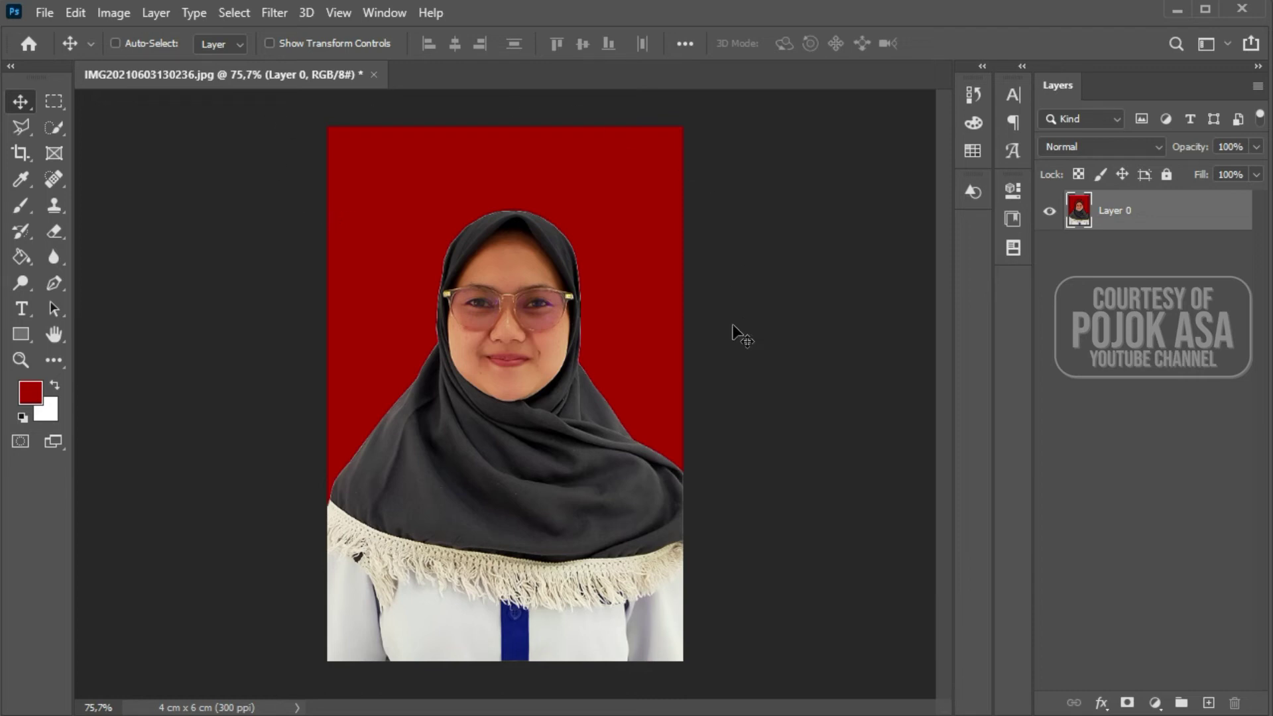
- Start saving a copy of the photo in JPEG format with the file name pas photo 4x6
click(45, 14)
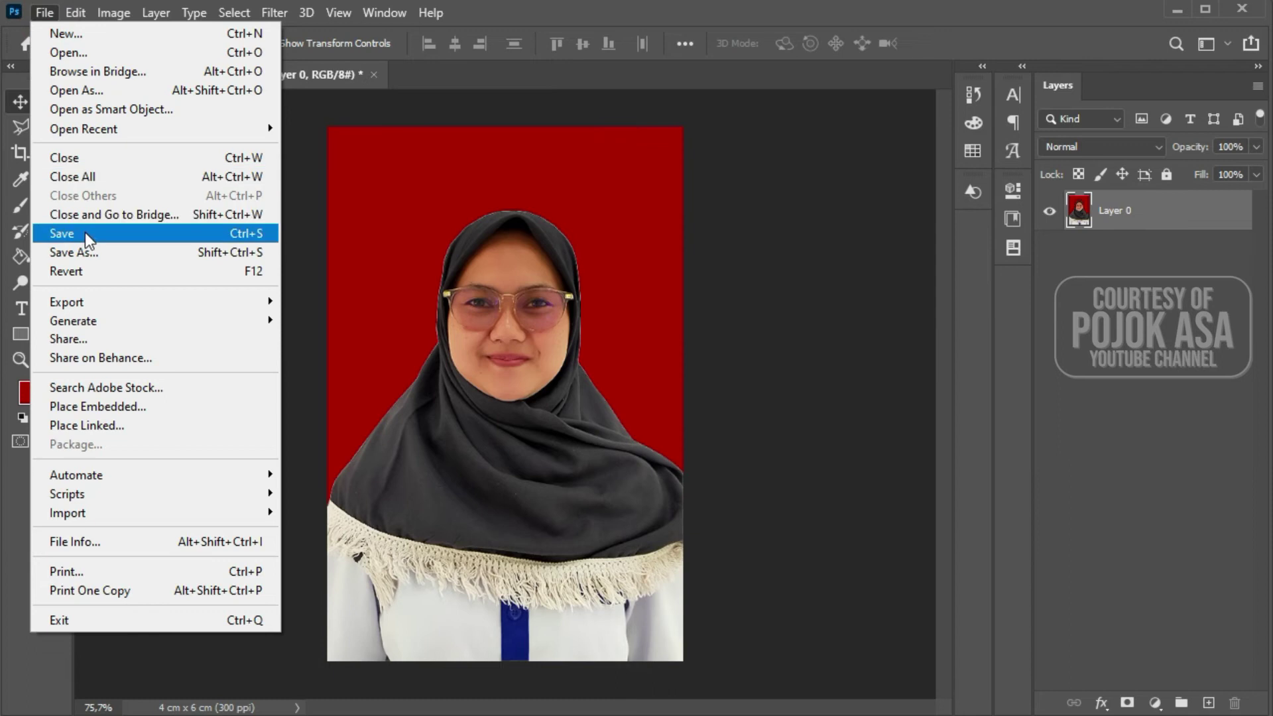
click(86, 252)
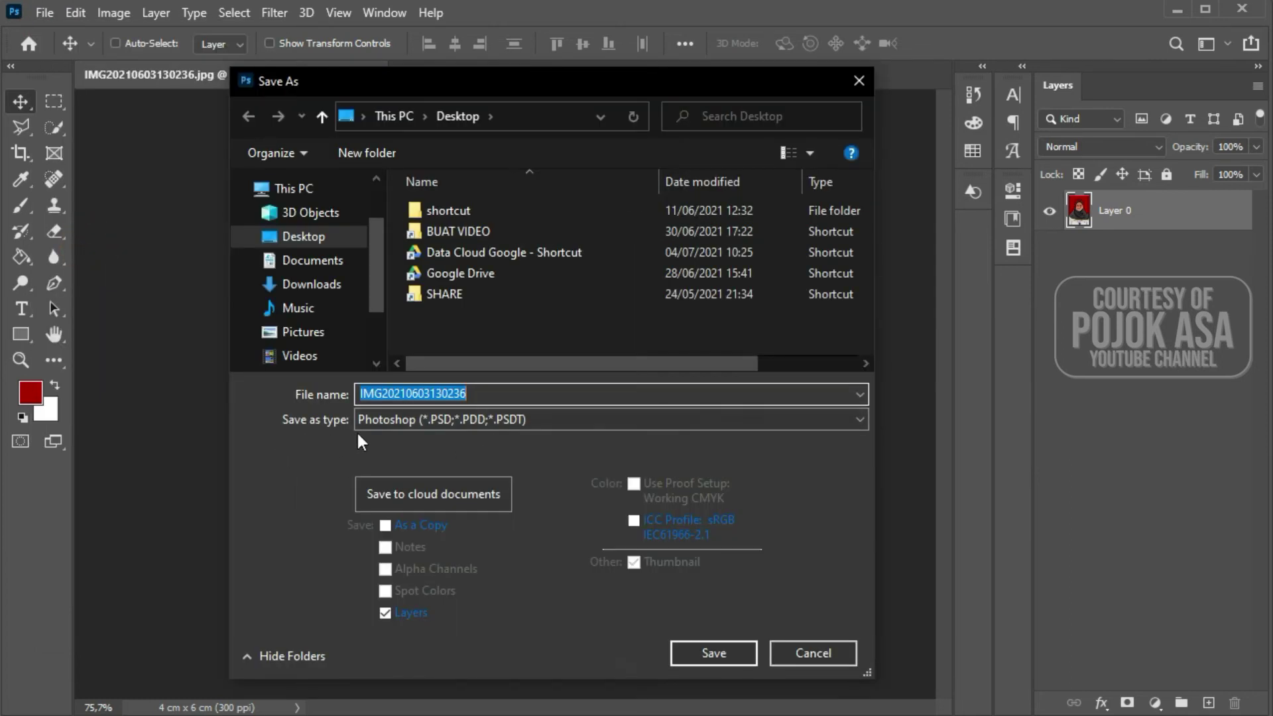
click(449, 421)
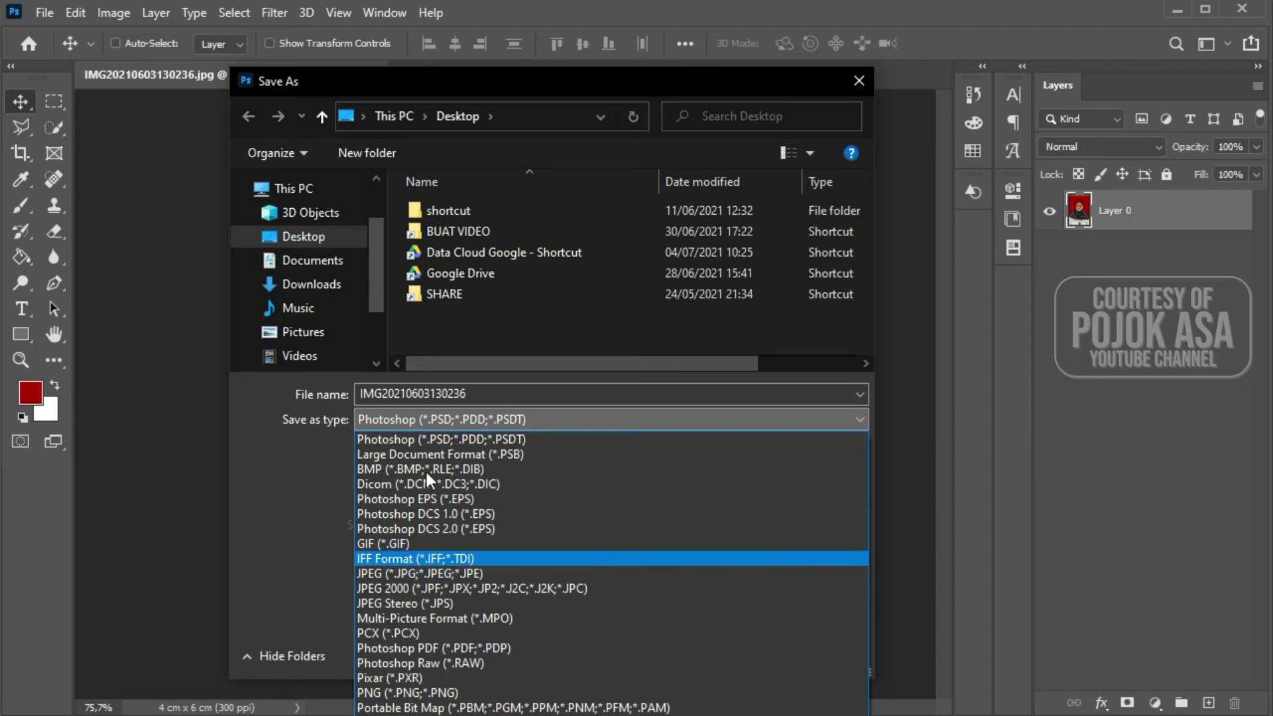
click(415, 573)
click(492, 393)
drag(492, 393, 351, 393)
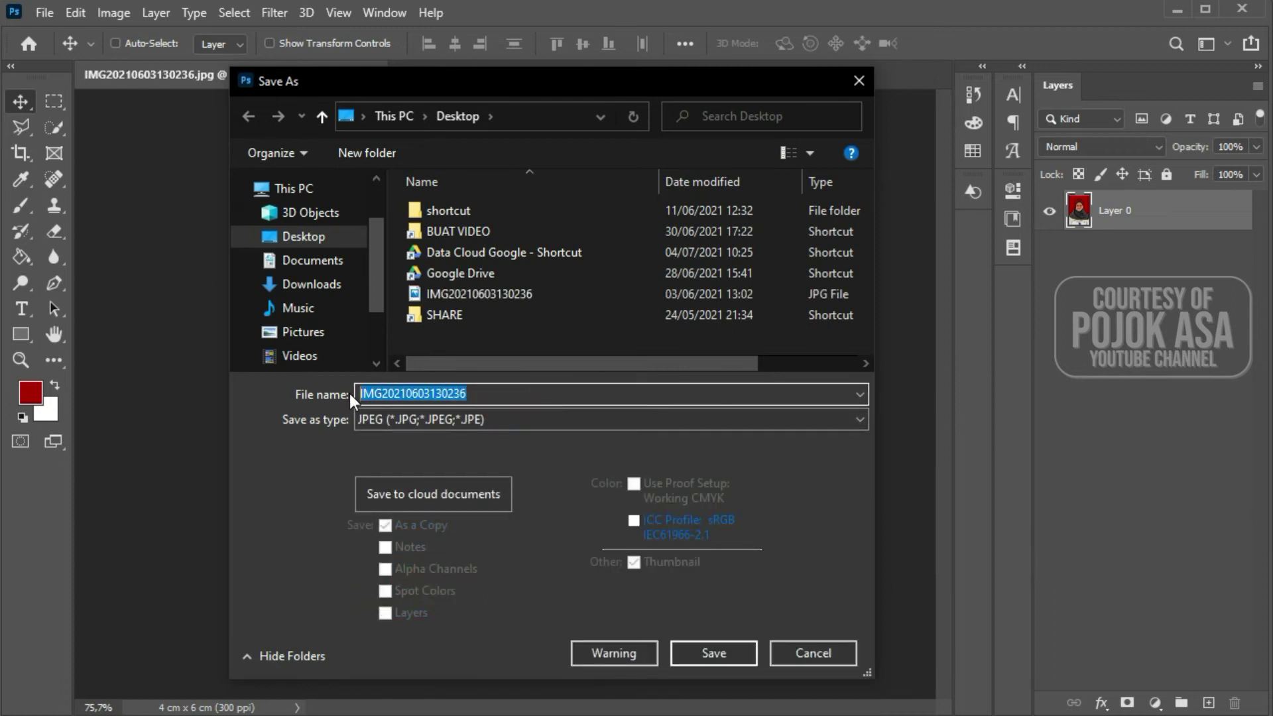
text(pas photo )
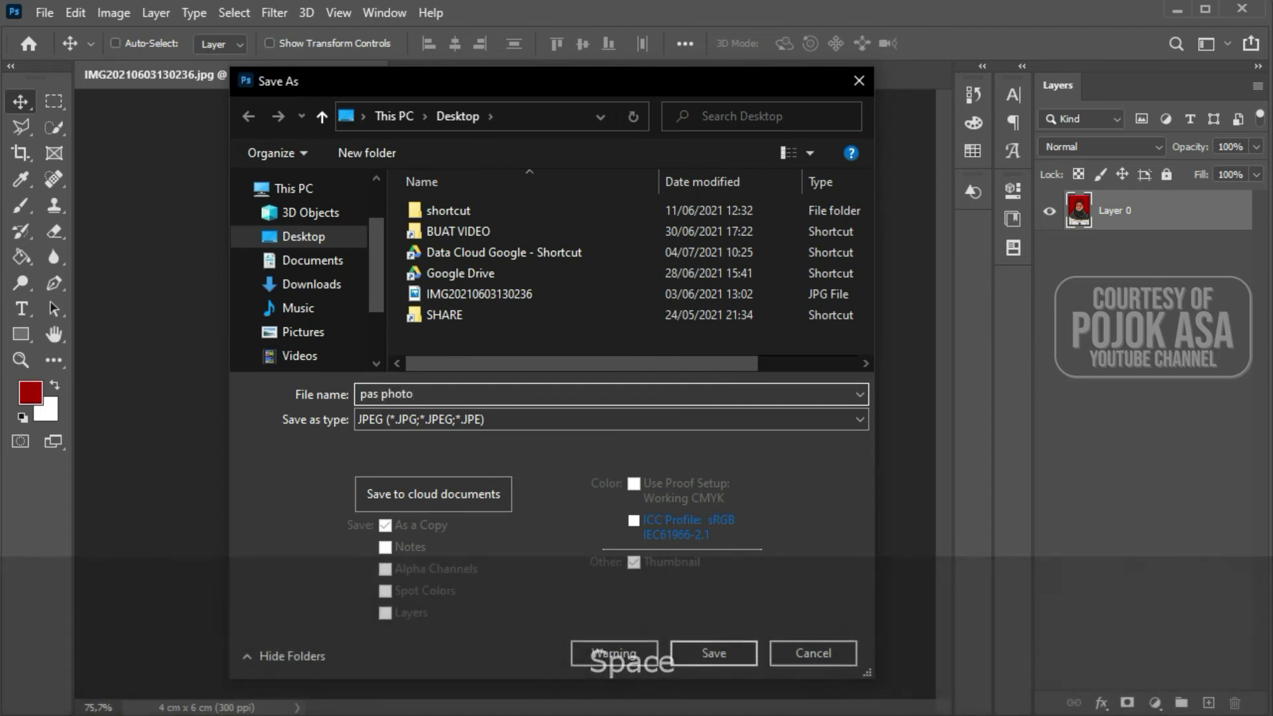
text(4x6)
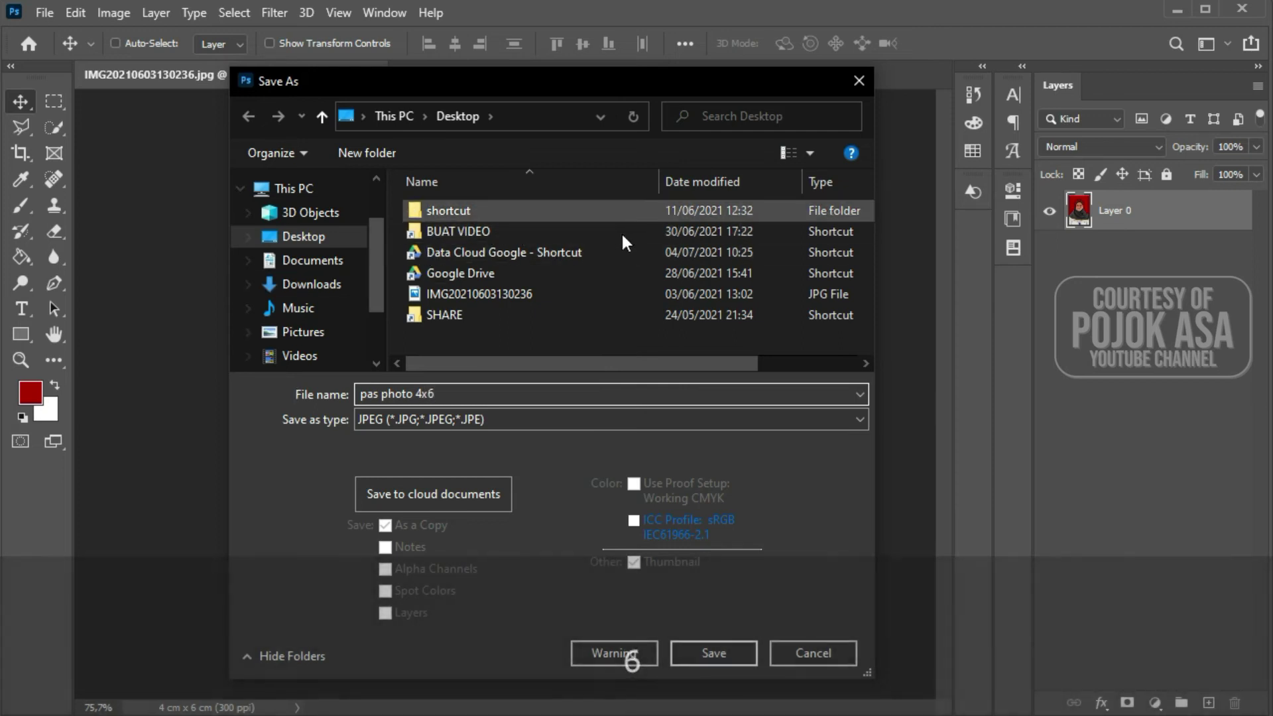
- Choose the Backup Data Google folder on drive DATA (E:) as the destination and save the file there
drag(377, 256, 371, 281)
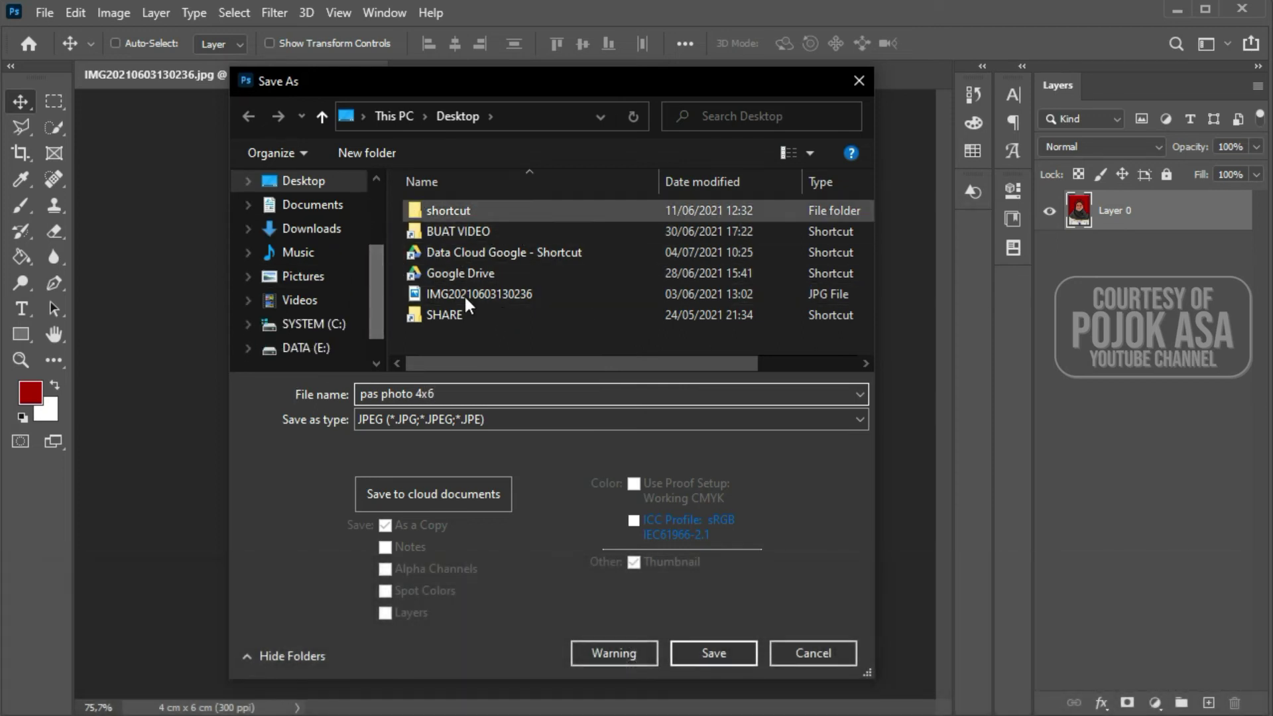
click(343, 344)
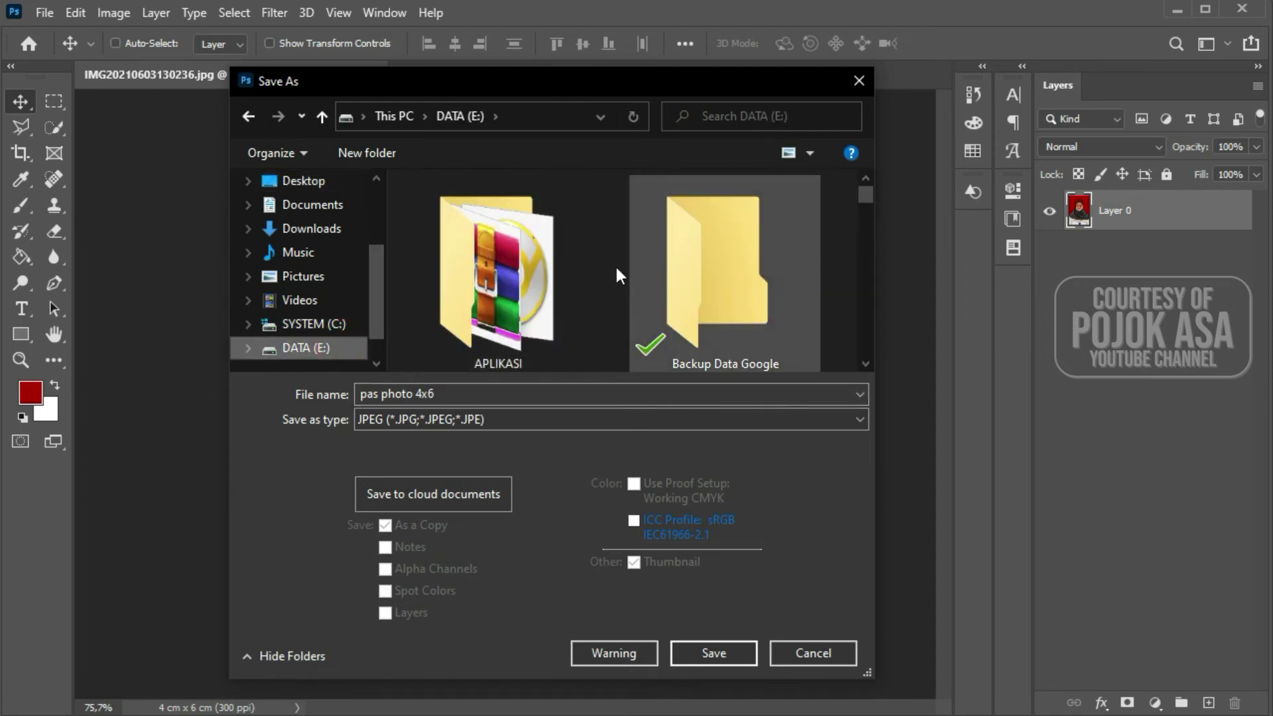
mouse_move(376, 302)
mouse_down()
mouse_move(371, 240)
mouse_move(375, 308)
mouse_up()
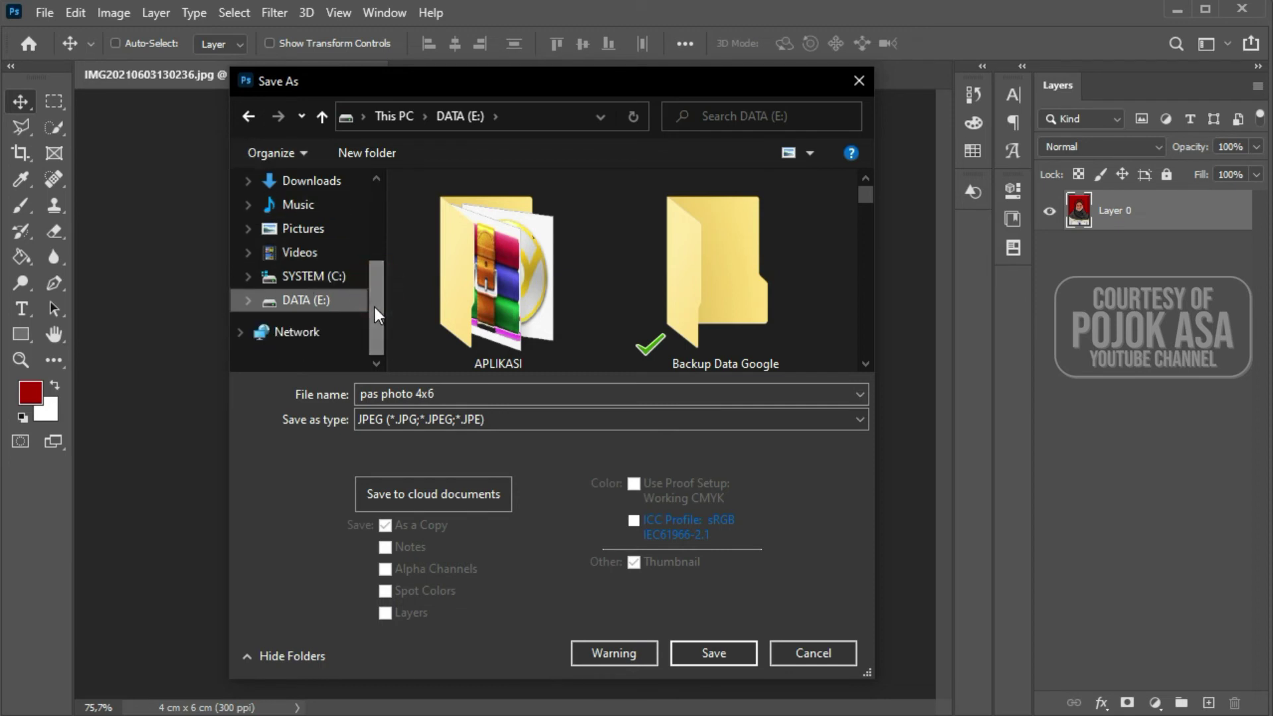
drag(865, 192, 865, 193)
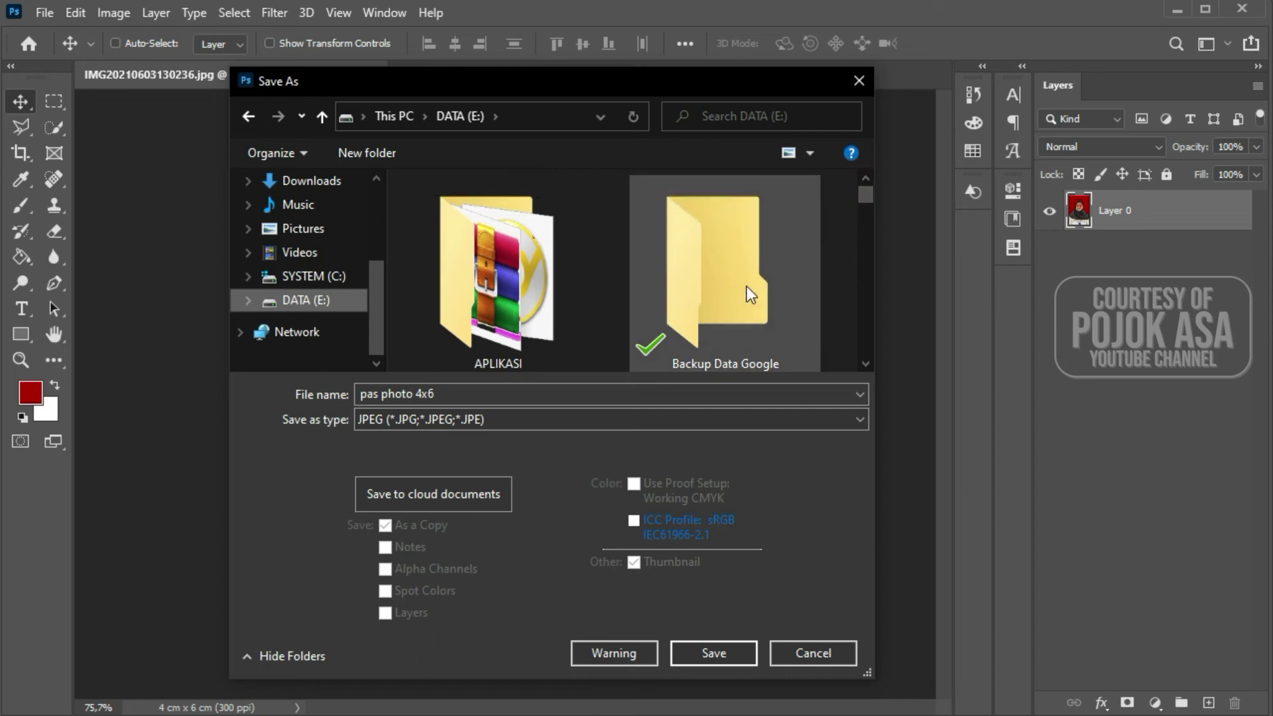
click(745, 283)
double_click(716, 278)
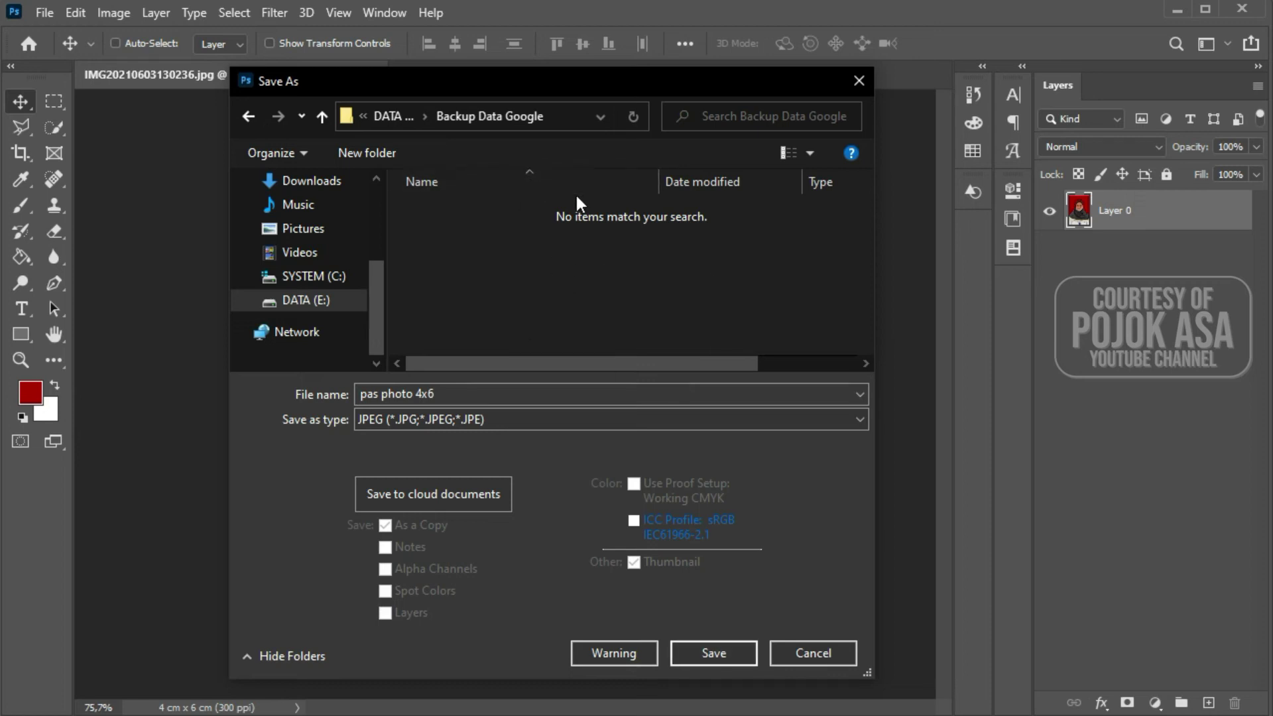
click(725, 656)
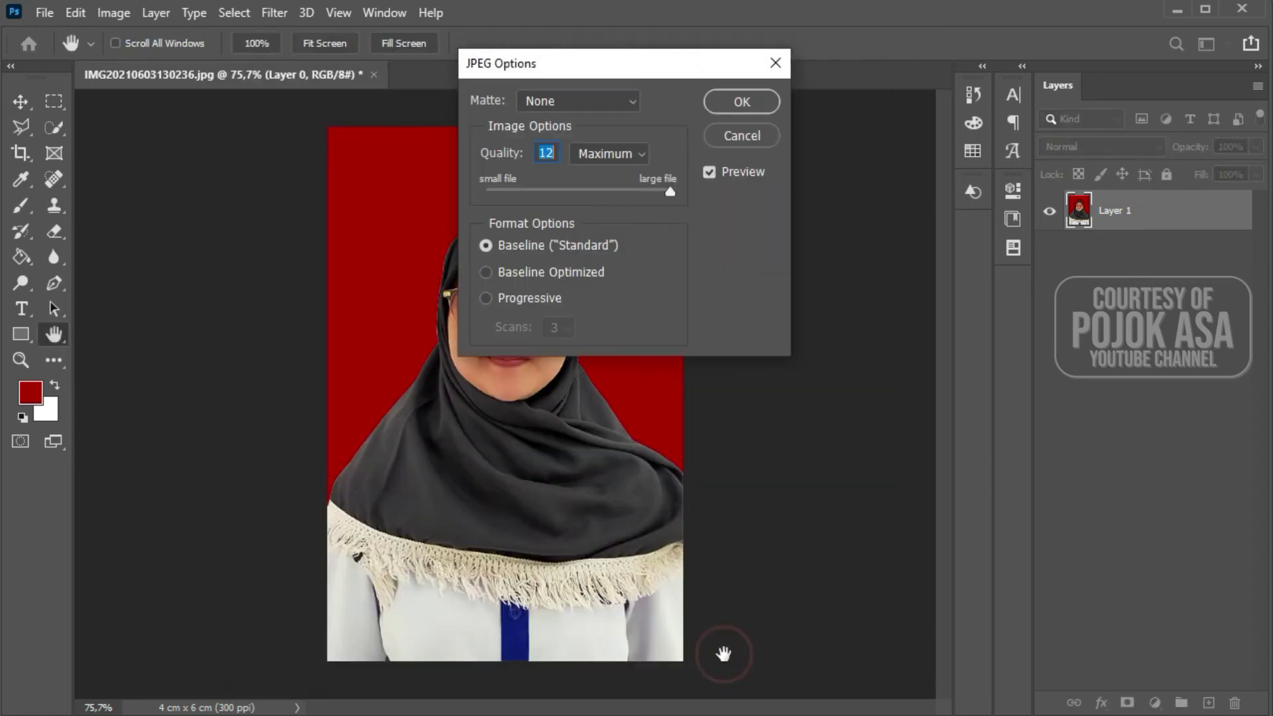
- Set the JPEG quality to the maximum of 12 and accept the JPEG options
drag(591, 66, 574, 96)
mouse_move(654, 221)
mouse_down()
mouse_move(503, 218)
mouse_move(658, 217)
mouse_up()
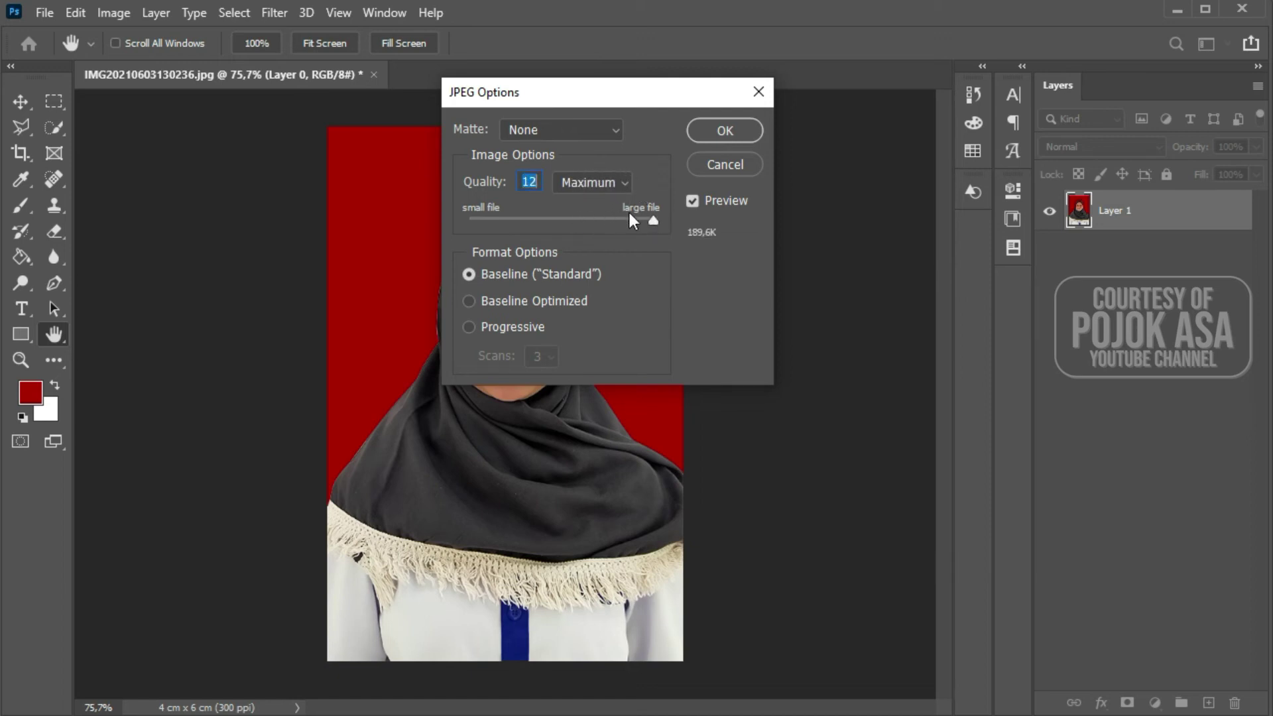
drag(654, 222, 679, 218)
click(715, 126)
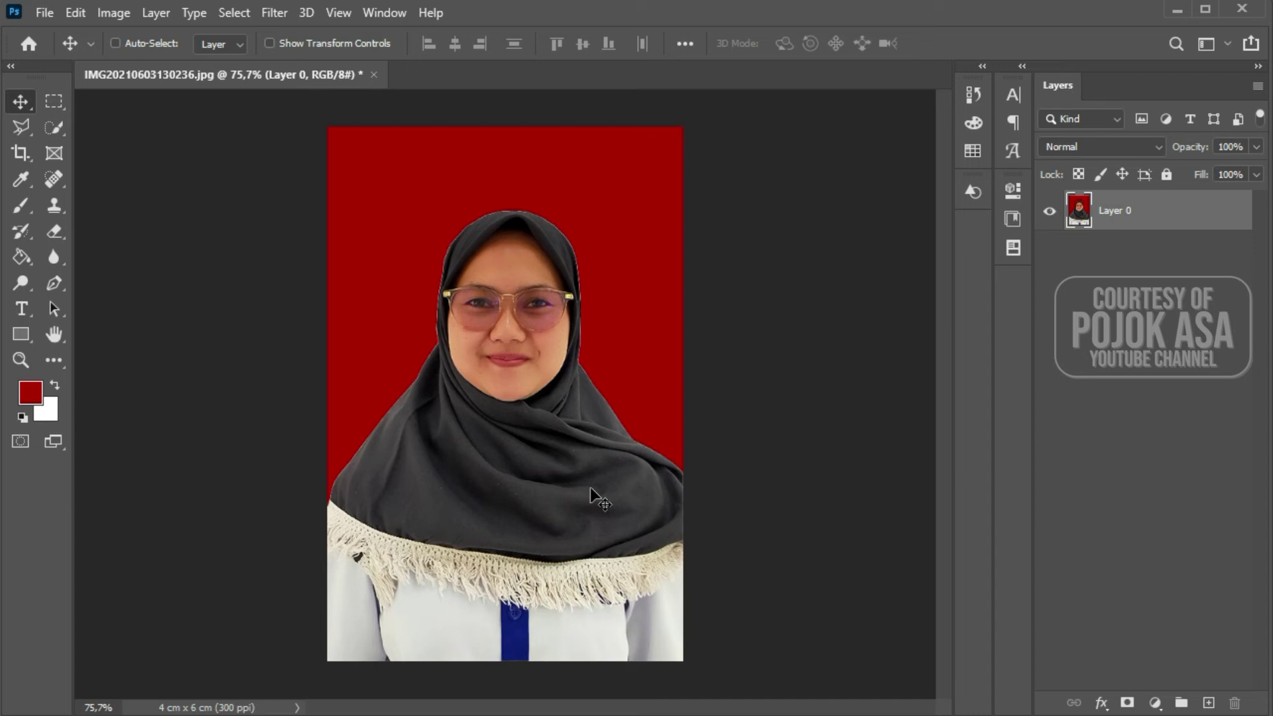
- Switch to File Explorer, view the saved pas photo 4x6 enlarged in Backup Data Google on DATA (E:), and return to Photoshop
click(233, 715)
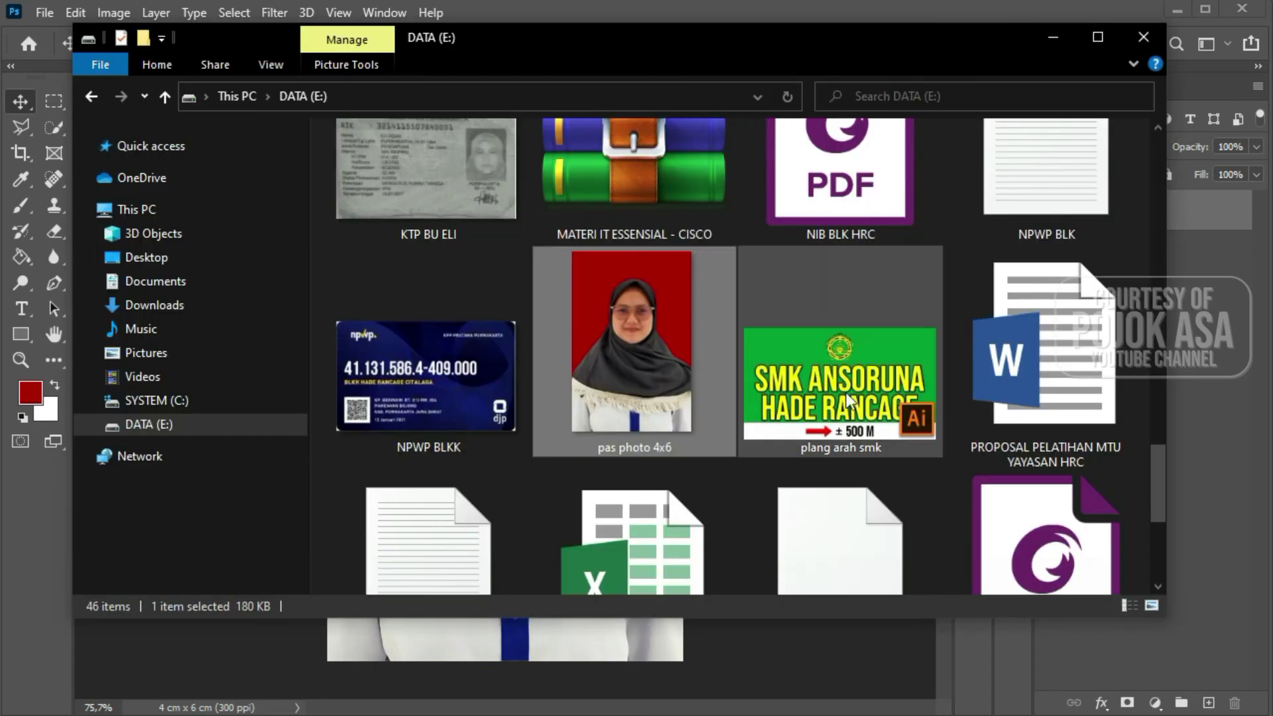
click(97, 427)
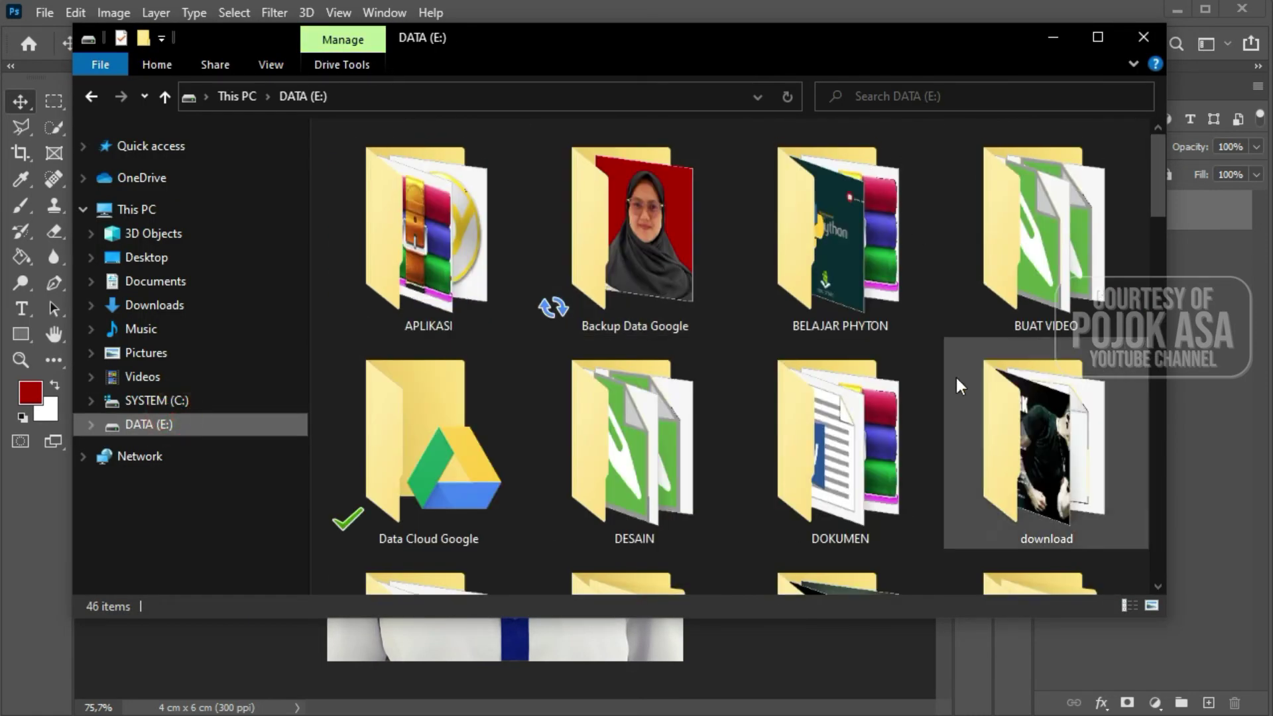
double_click(650, 240)
click(392, 182)
click(658, 325)
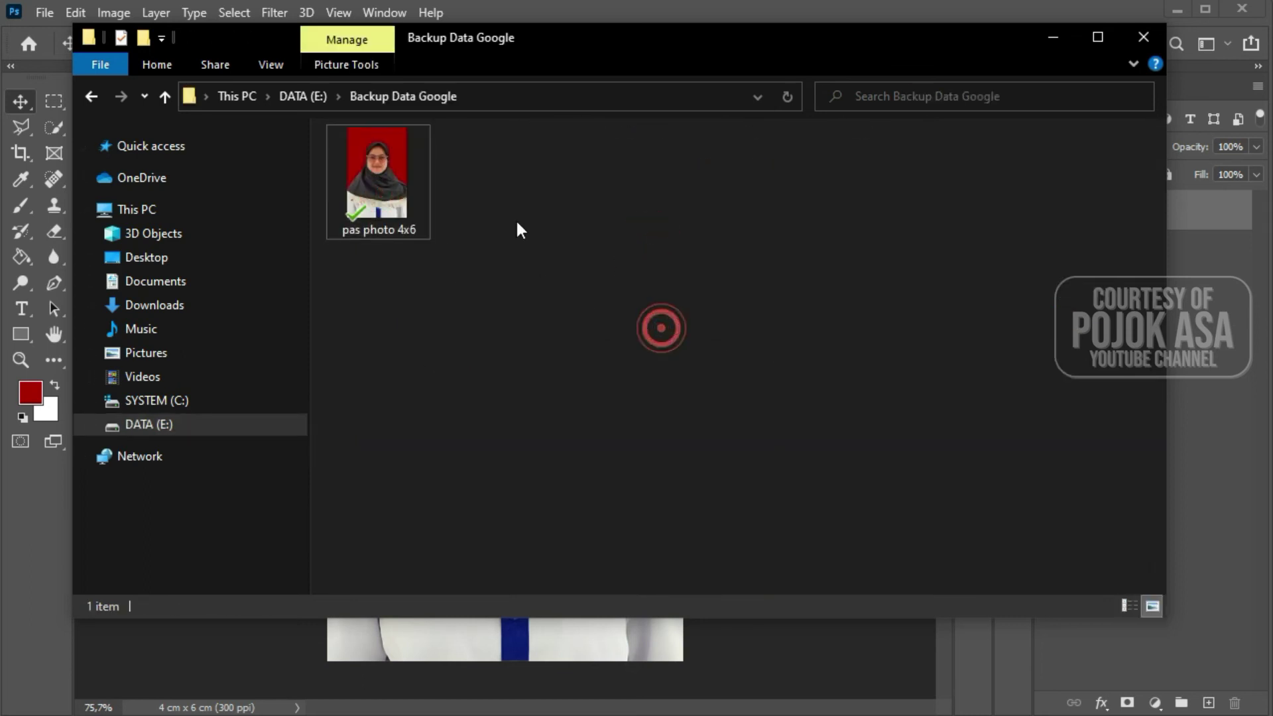
ctrl+scroll(516, 225, up, 2)
ctrl+scroll(516, 225, up, 1)
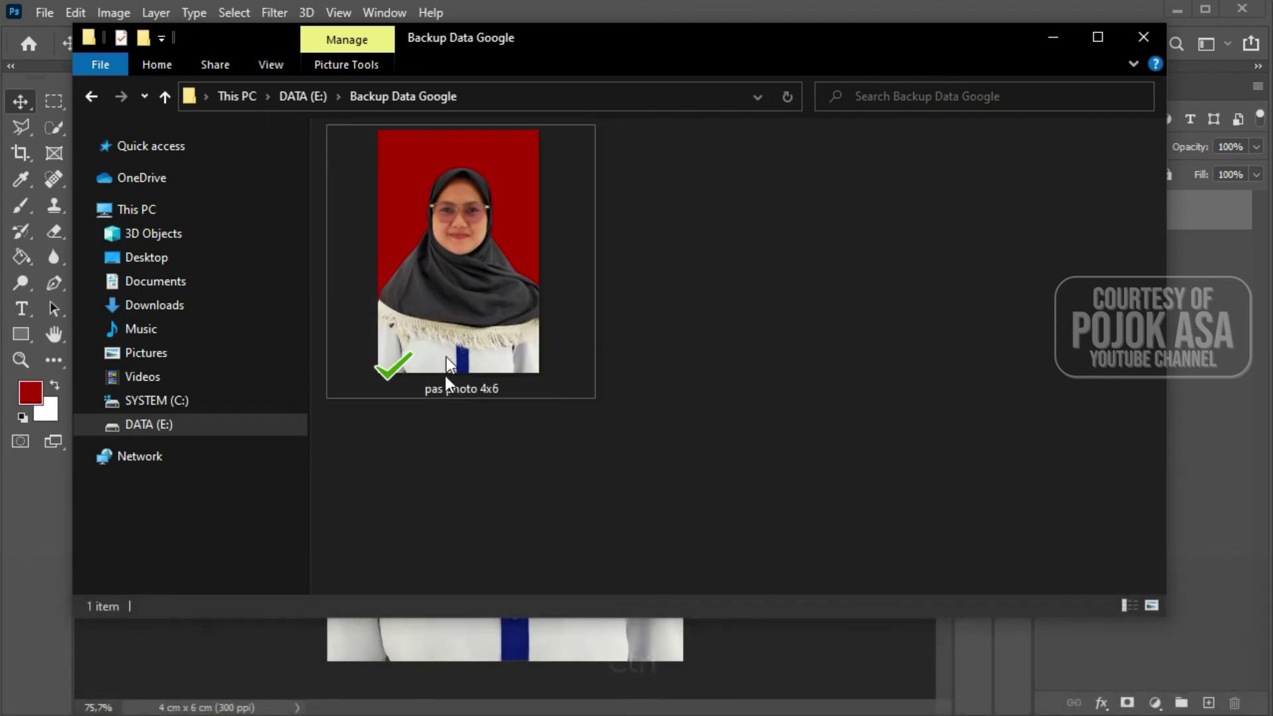
click(936, 7)
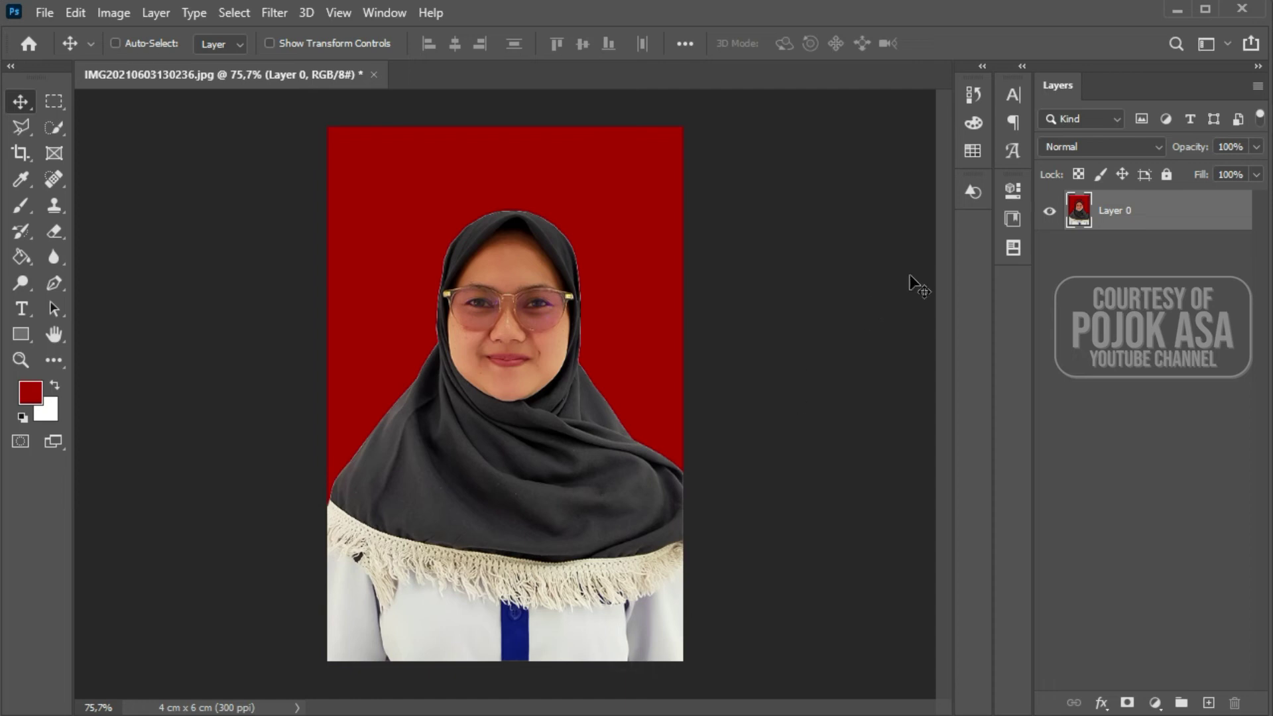
- Crop the photo to 3 cm wide and 4 cm high at 300 px/in, and return to the Move tool
click(23, 158)
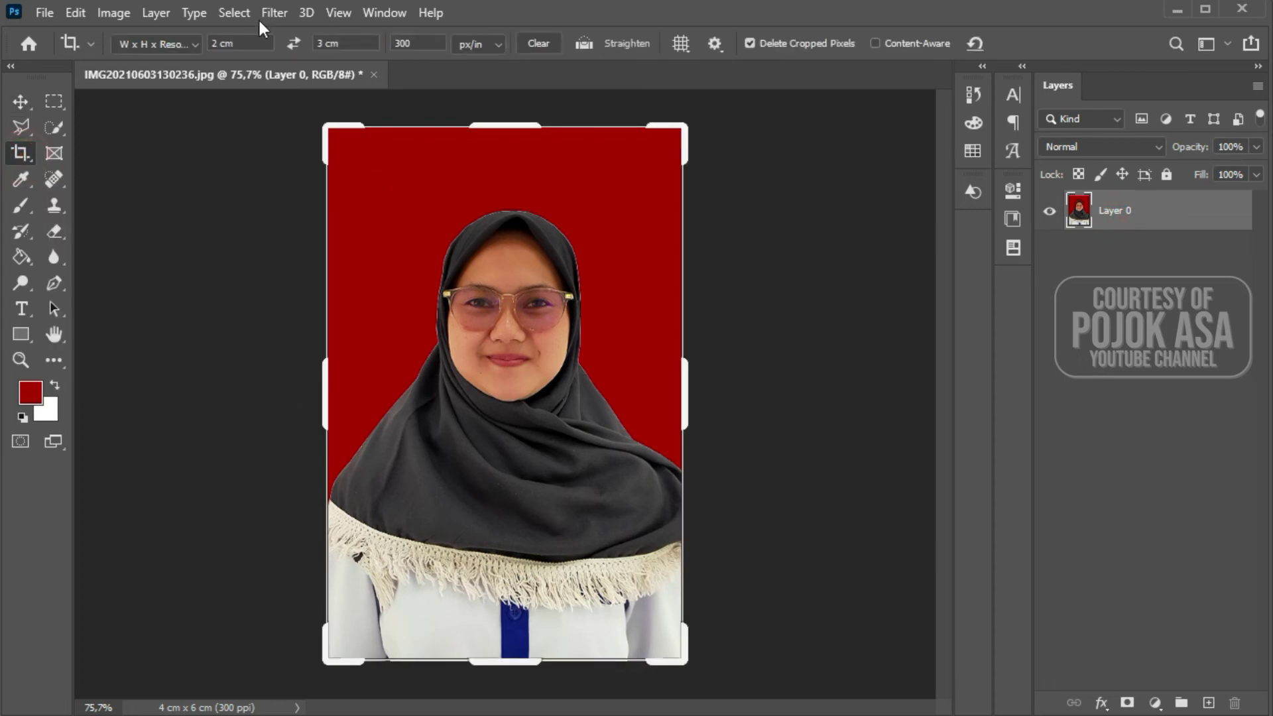
click(213, 44)
text(3)
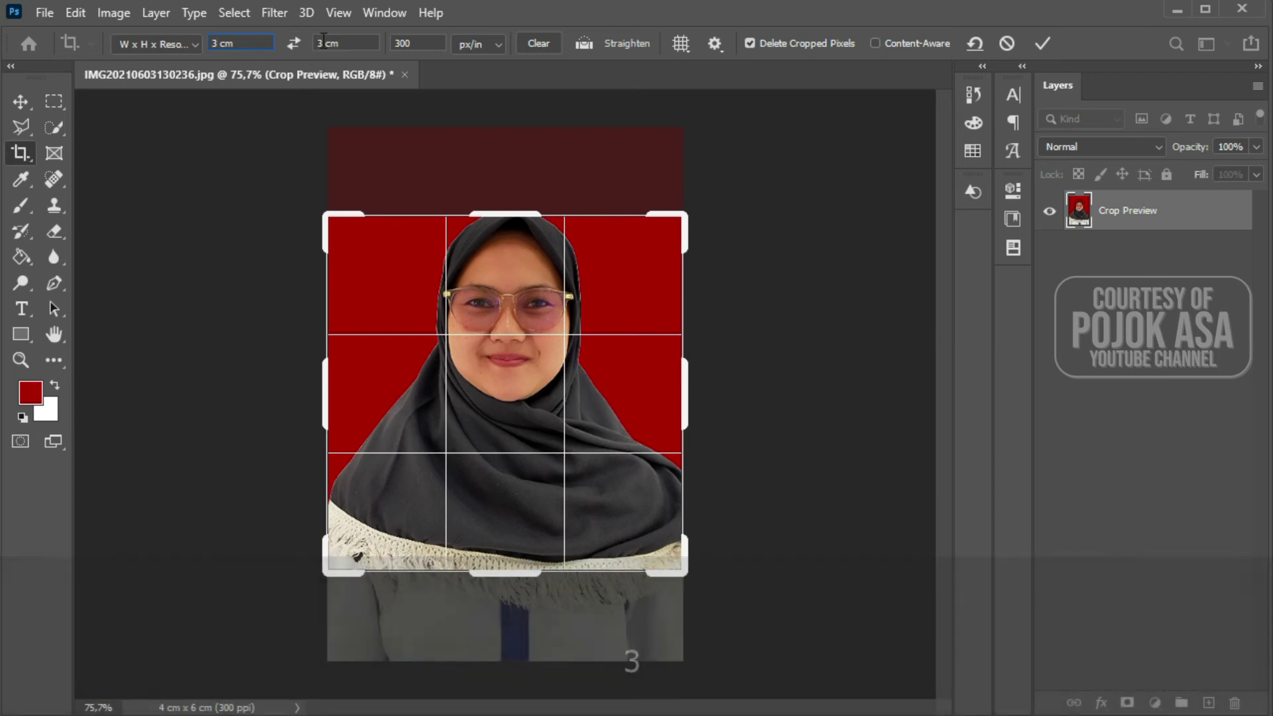
key(Tab)
text(4)
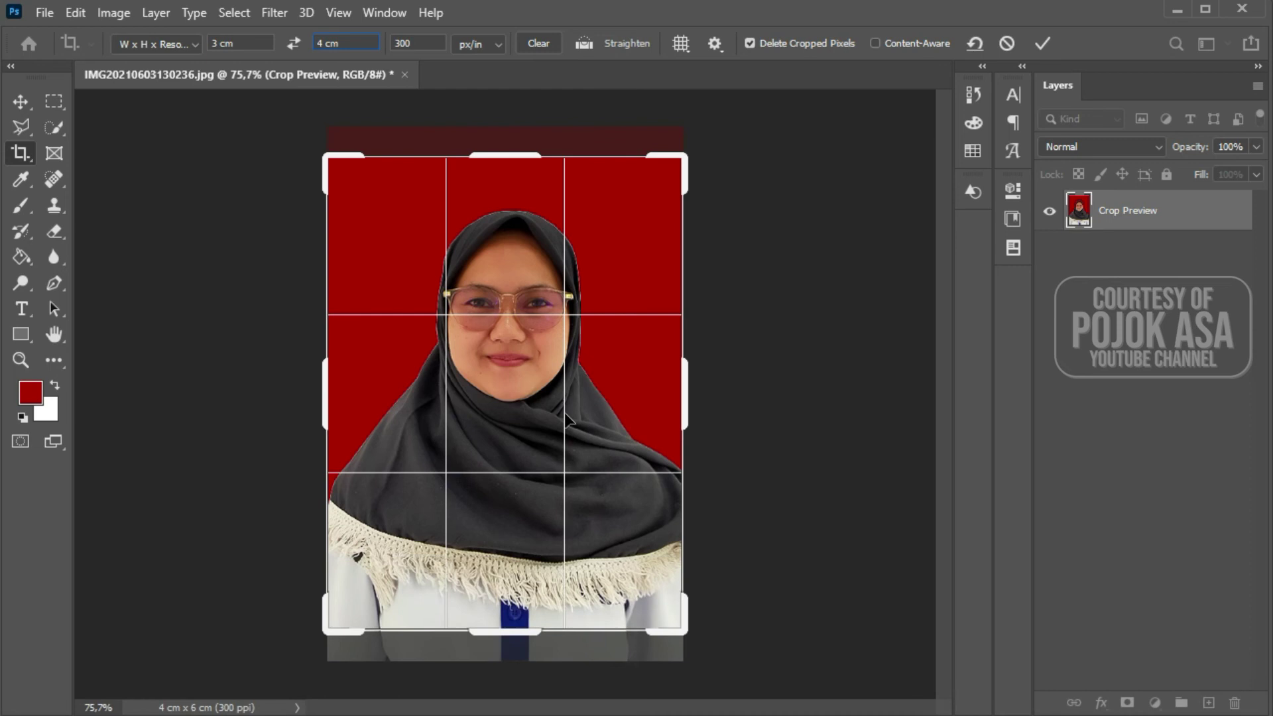
click(16, 103)
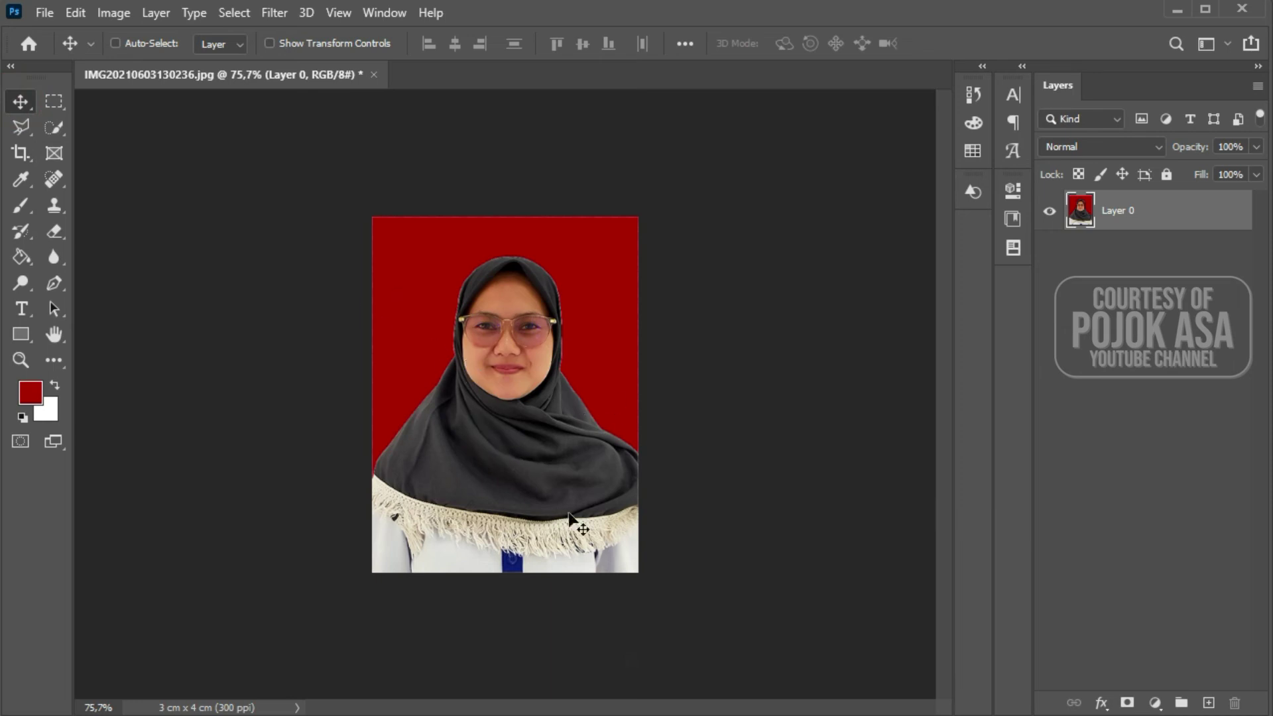
- Check the cropped photo's width, height and resolution in the Image Size settings
click(110, 15)
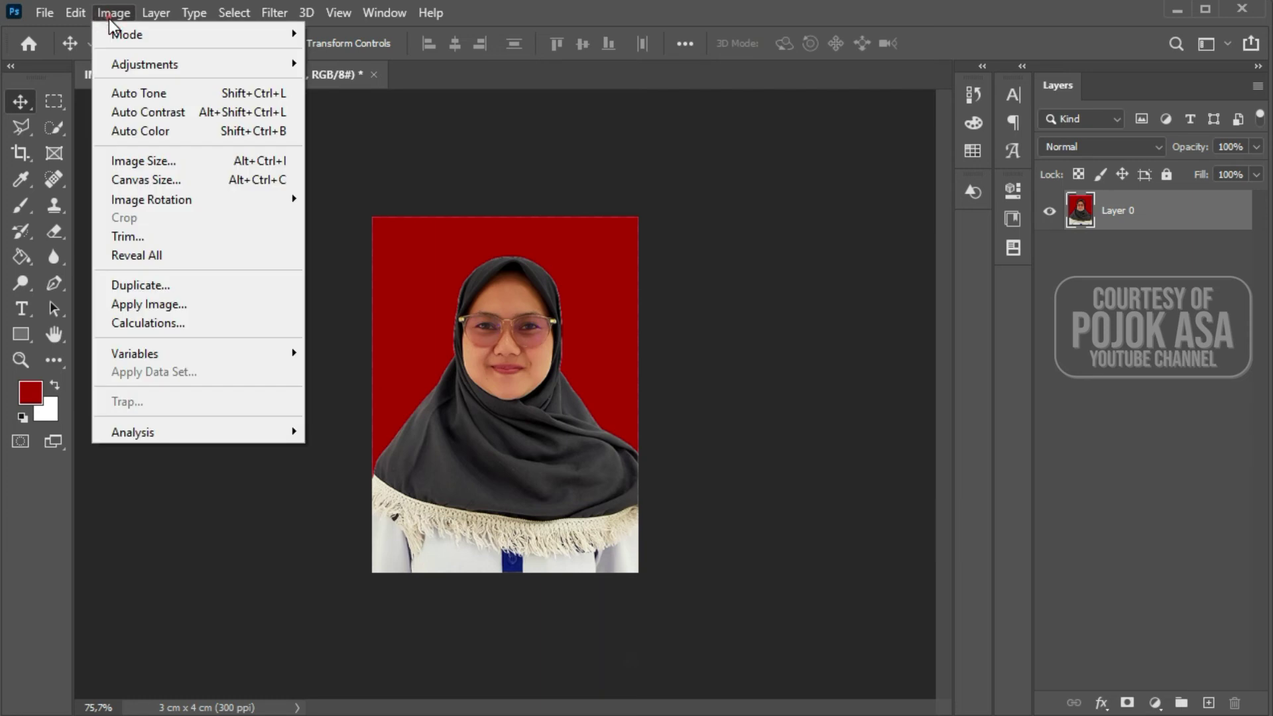
click(141, 162)
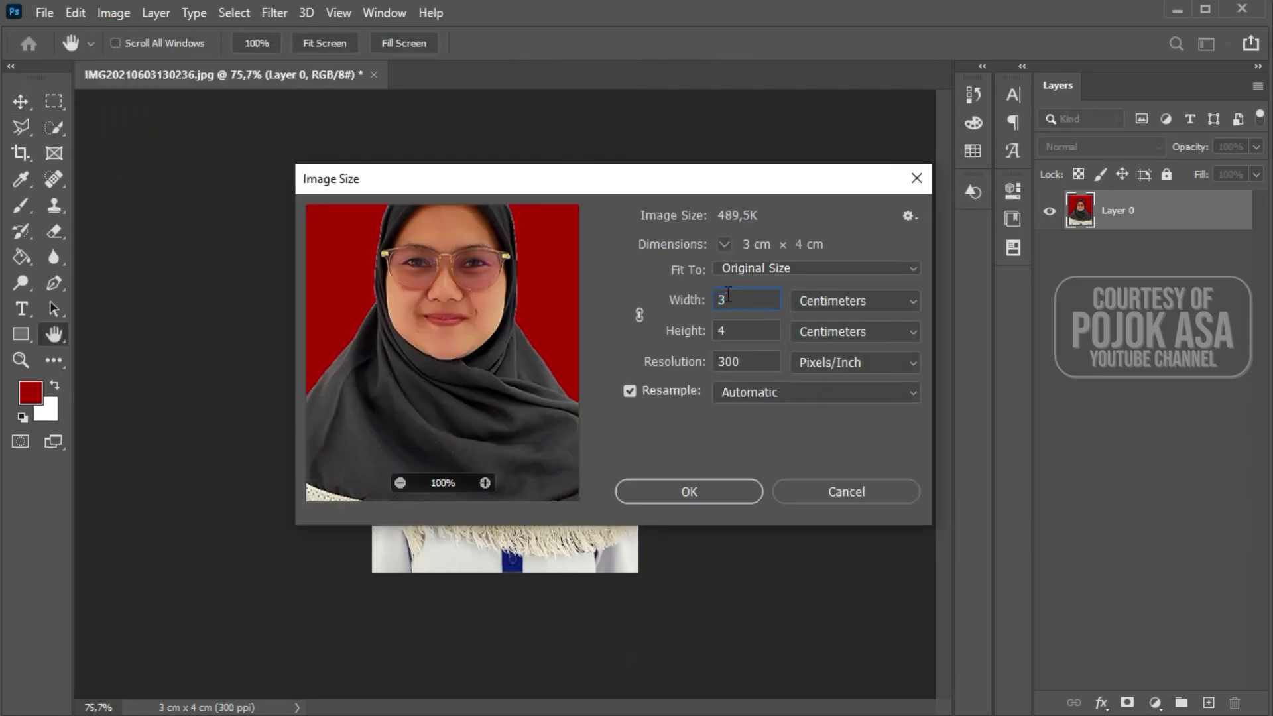
drag(627, 185, 604, 152)
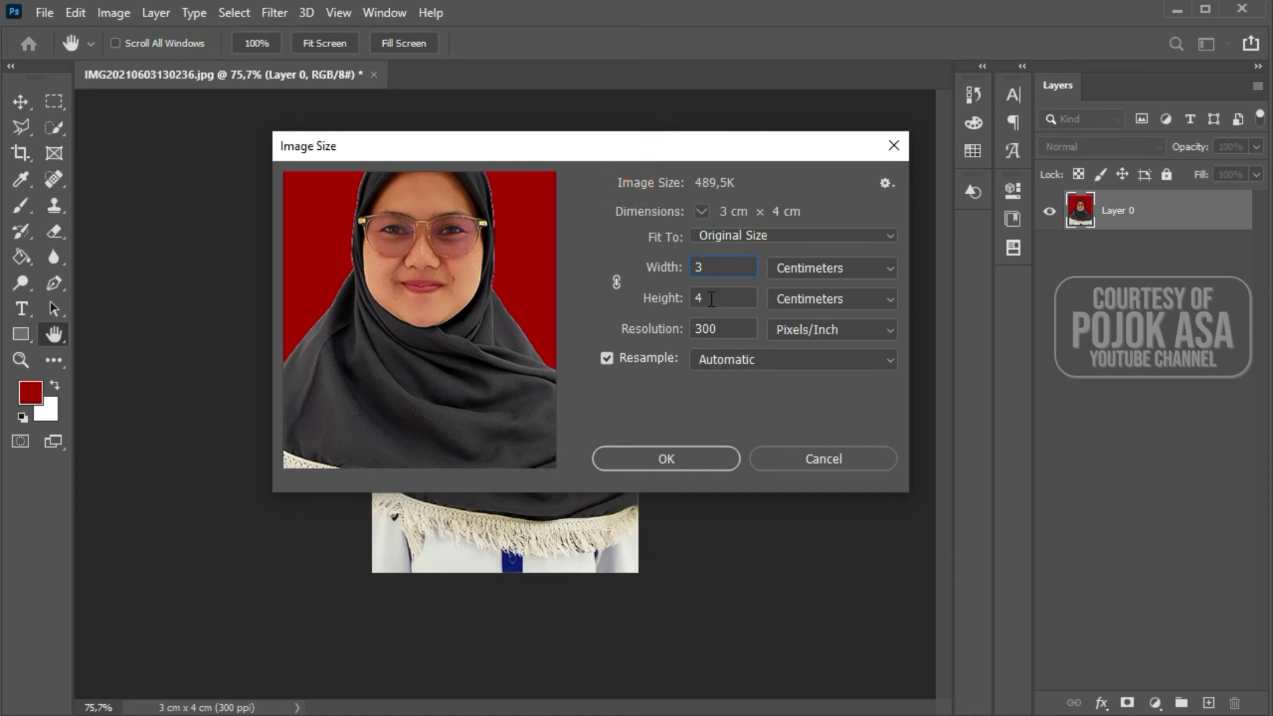
drag(729, 331, 683, 339)
click(695, 464)
key(v)
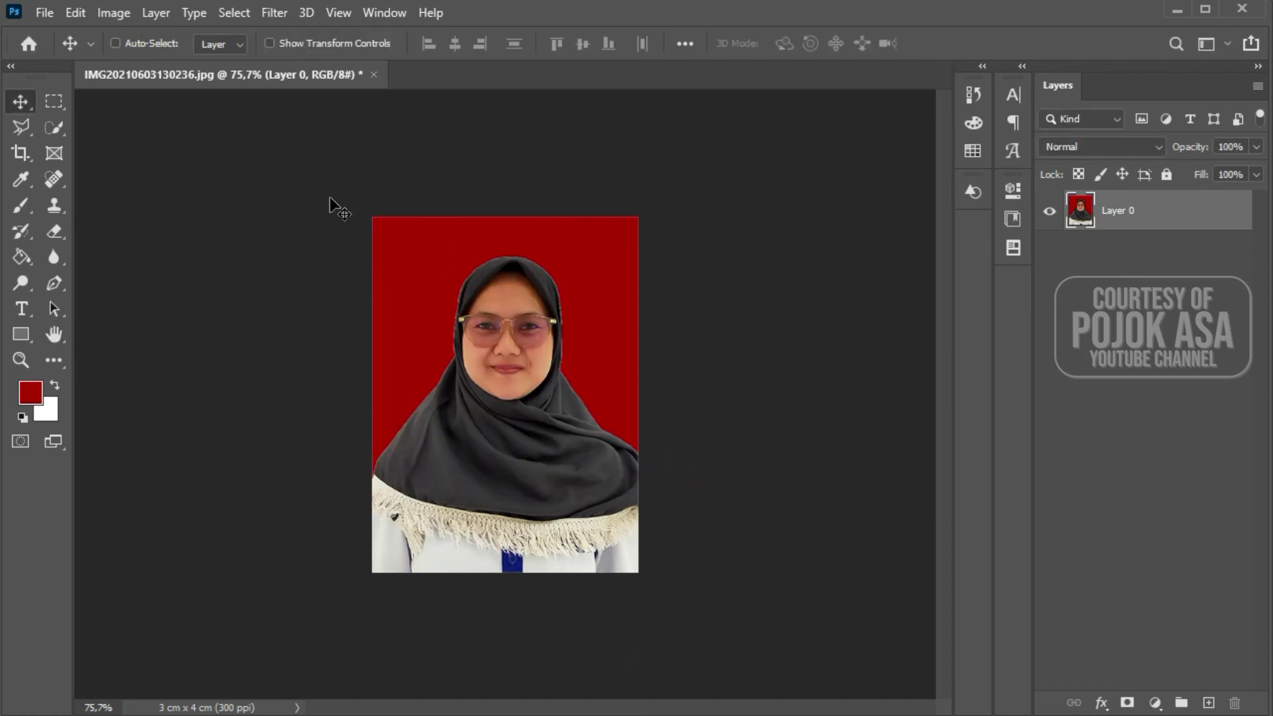
- Start saving a JPEG copy of the cropped photo into the Backup Data Google folder on DATA (E:)
click(45, 14)
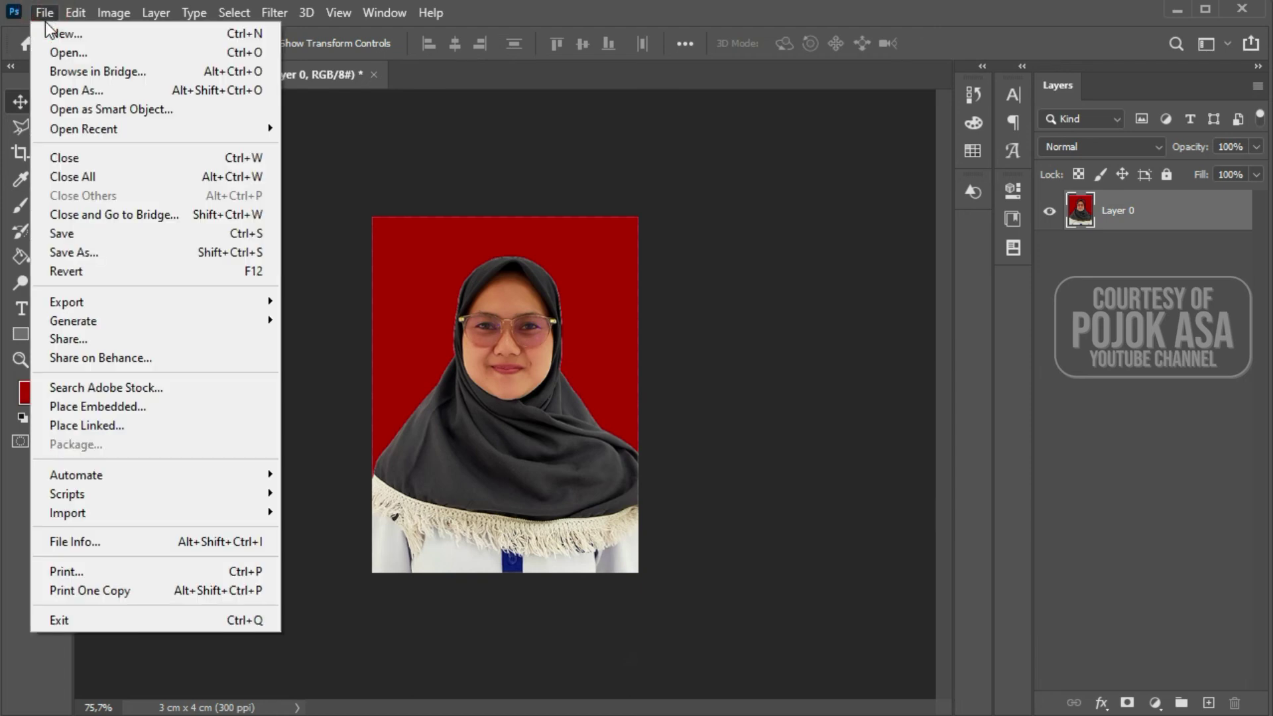
click(101, 254)
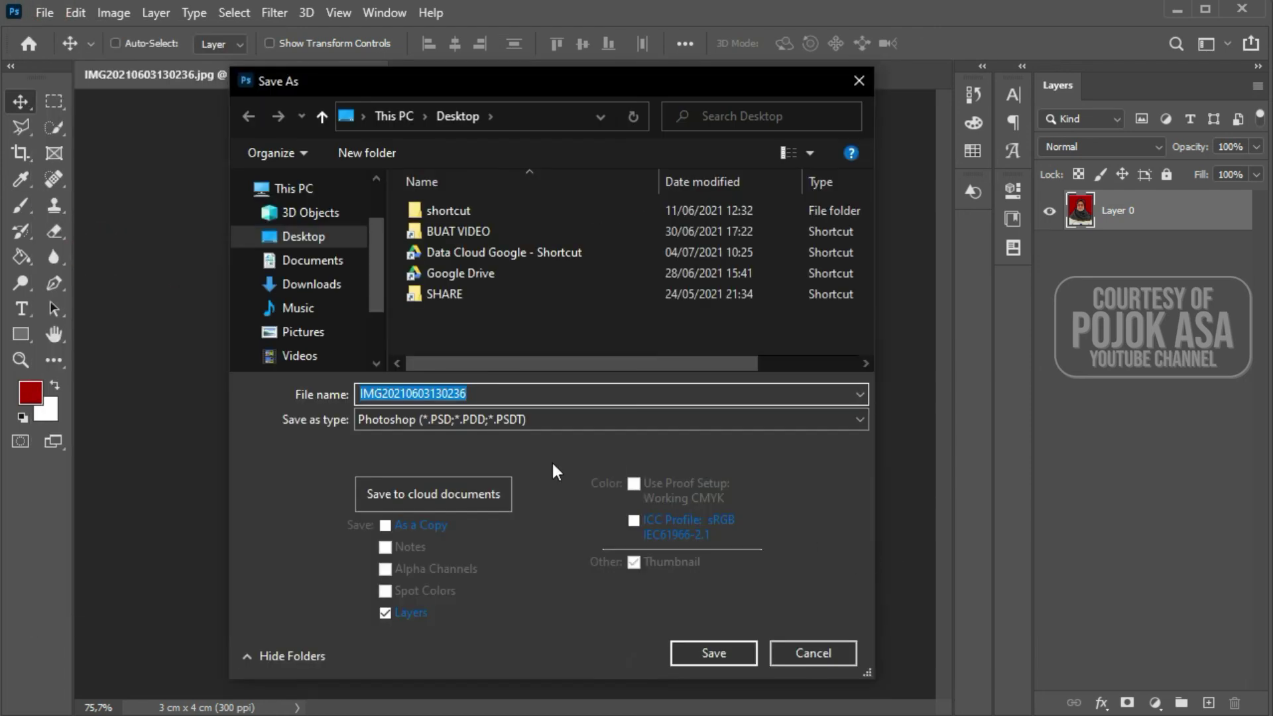
click(461, 419)
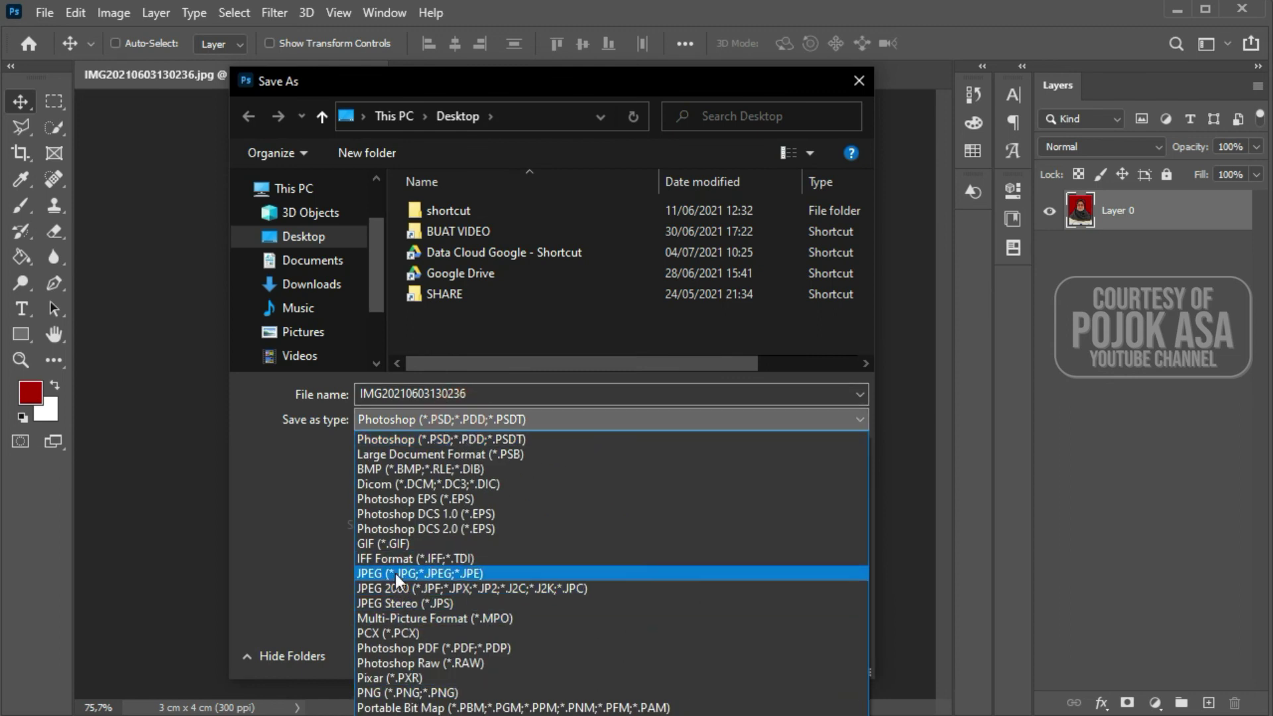
click(395, 575)
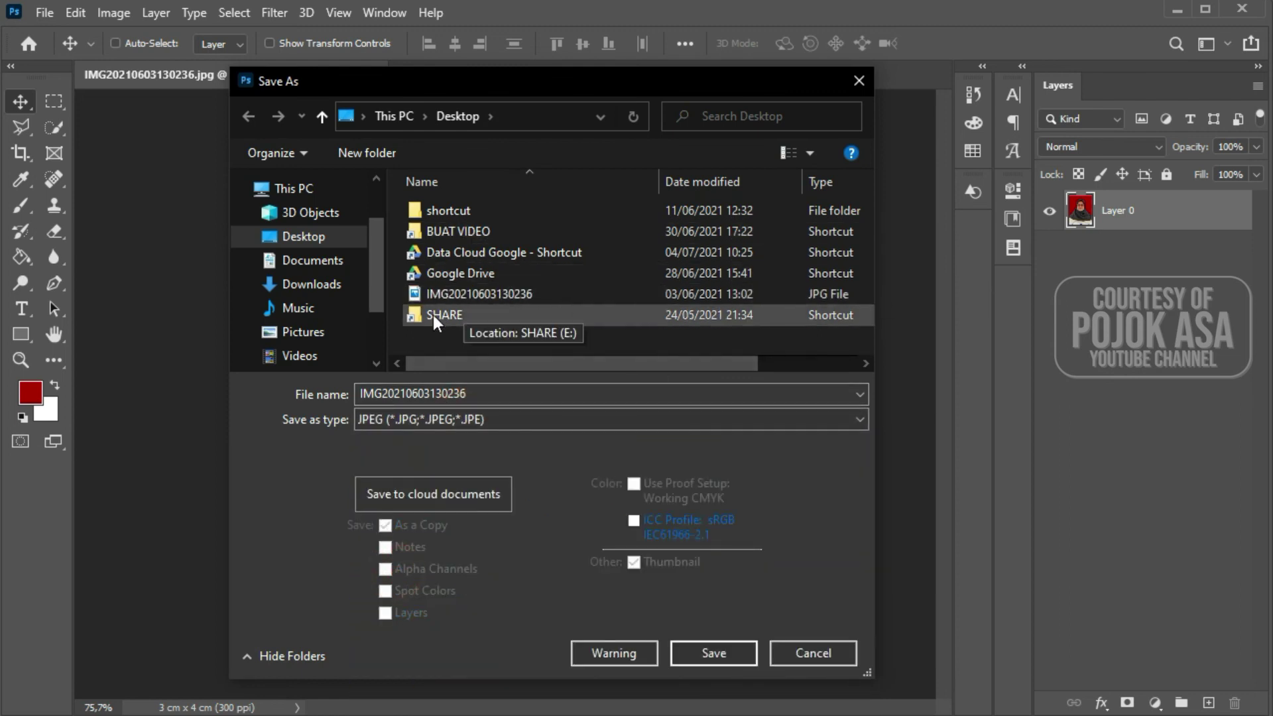
scroll(374, 305, down, 1)
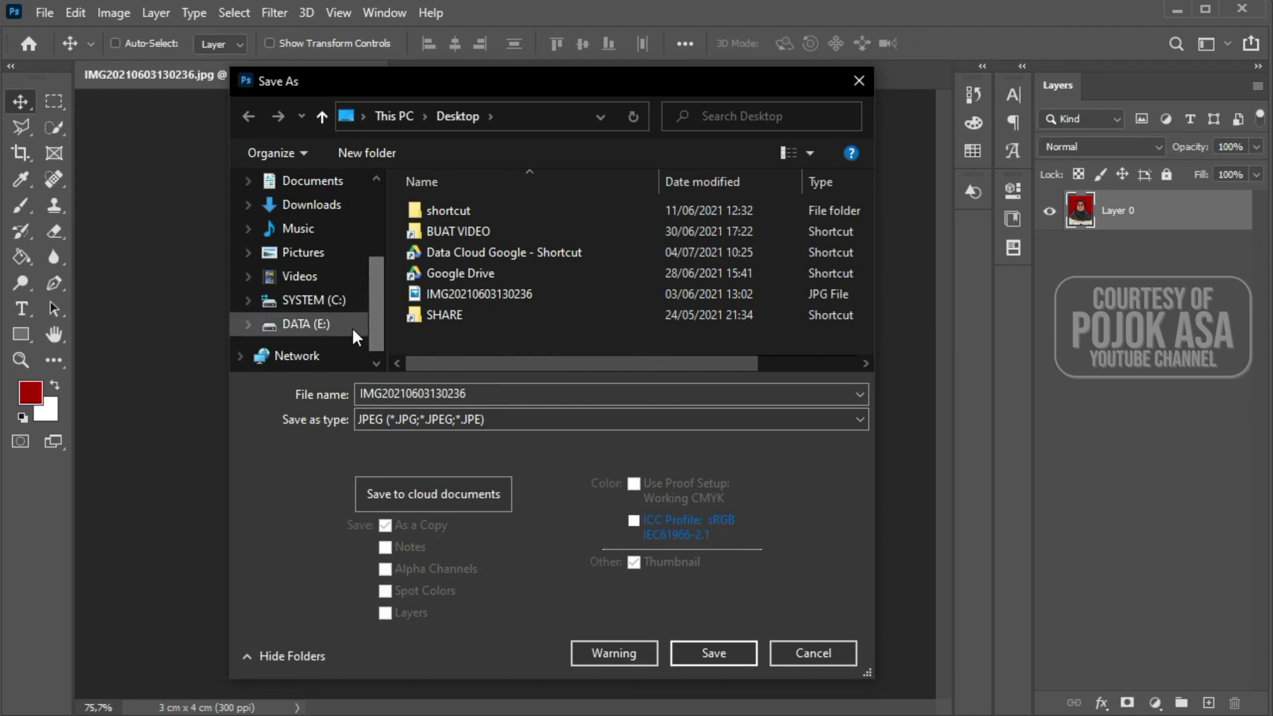
click(351, 325)
double_click(726, 305)
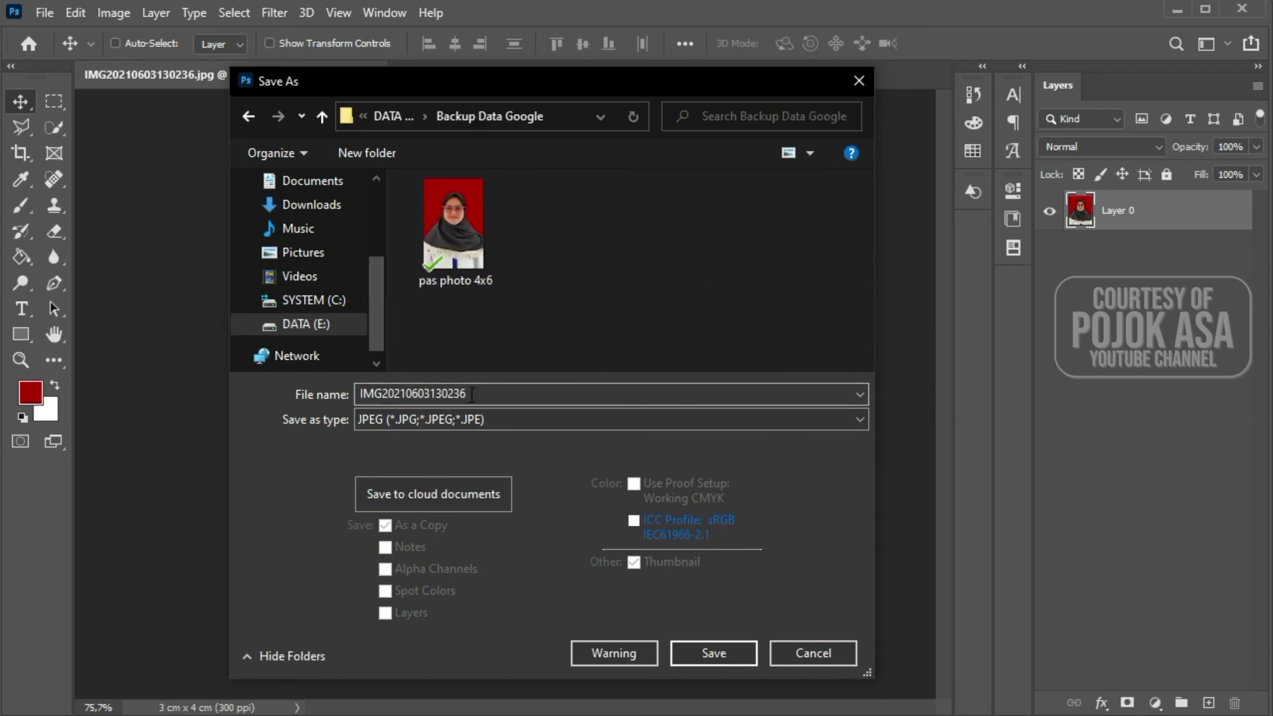
- Name the new copy pas photo 3x4, reusing the existing passport photo's file name
click(455, 279)
click(443, 393)
double_click(445, 394)
text(3)
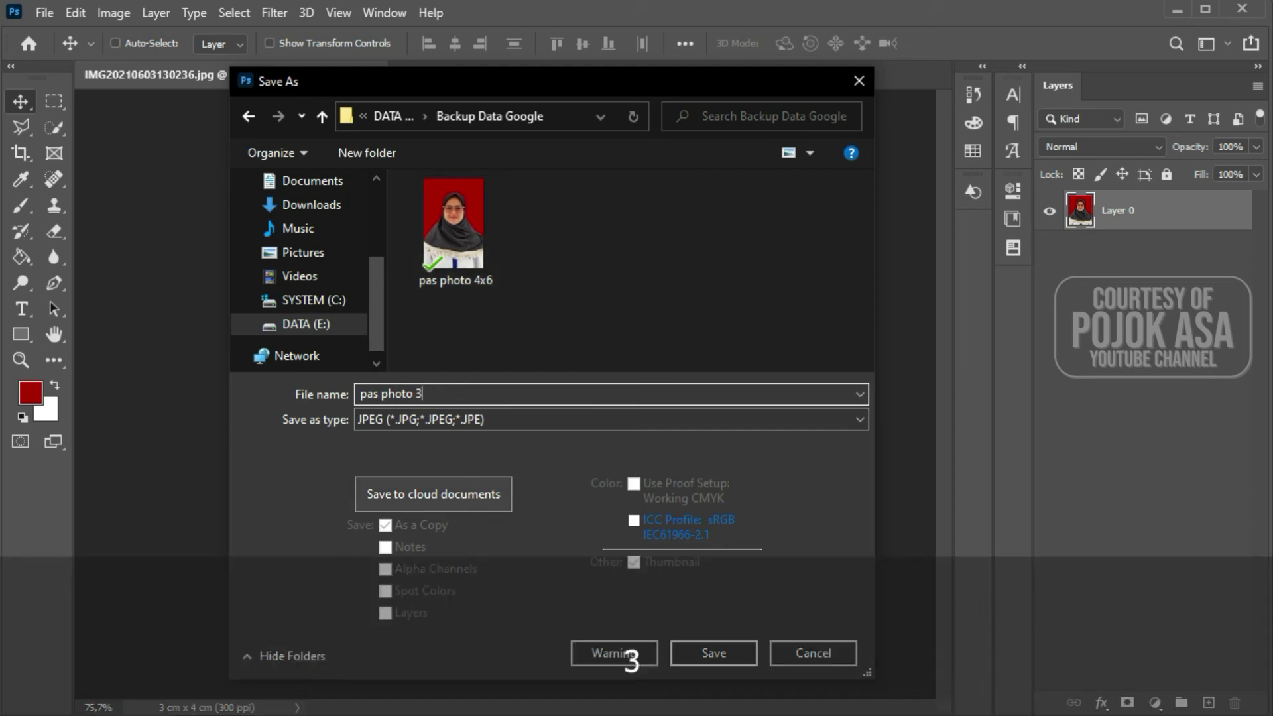
text(x4)
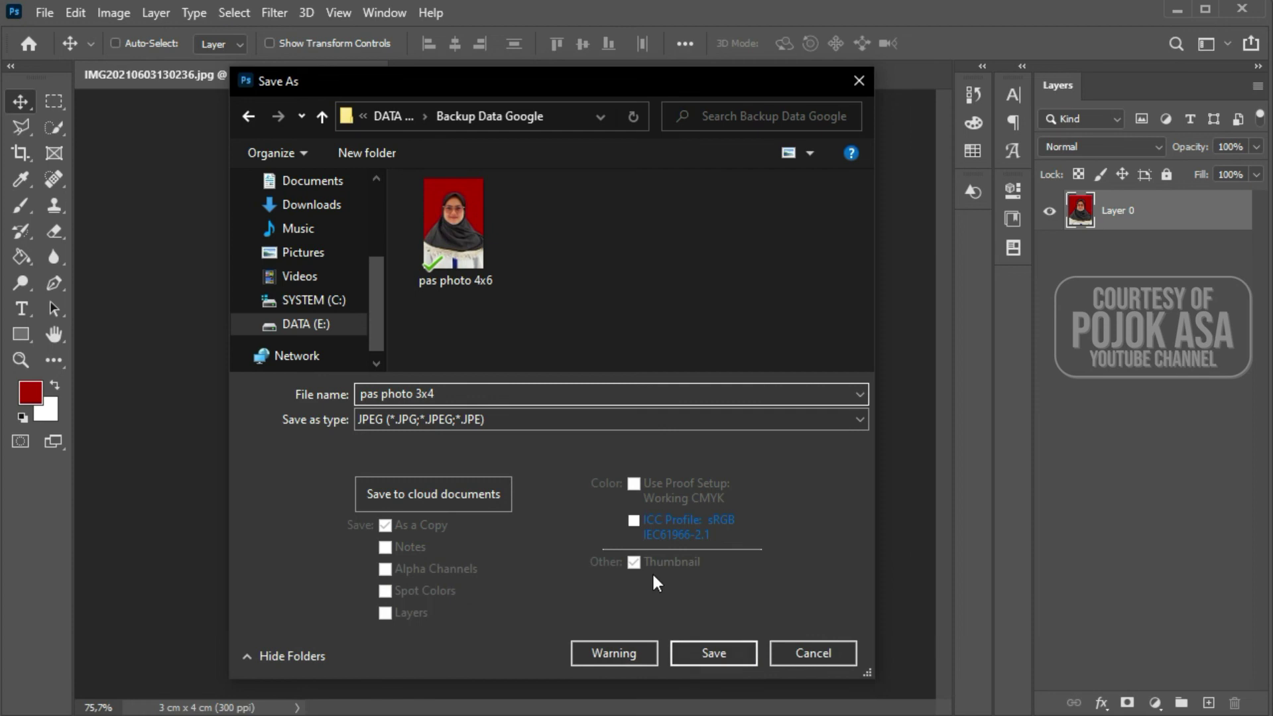
- Save the pas photo 3x4 JPEG, check it in the Backup Data Google folder in File Explorer, and return to Photoshop
click(713, 653)
click(731, 137)
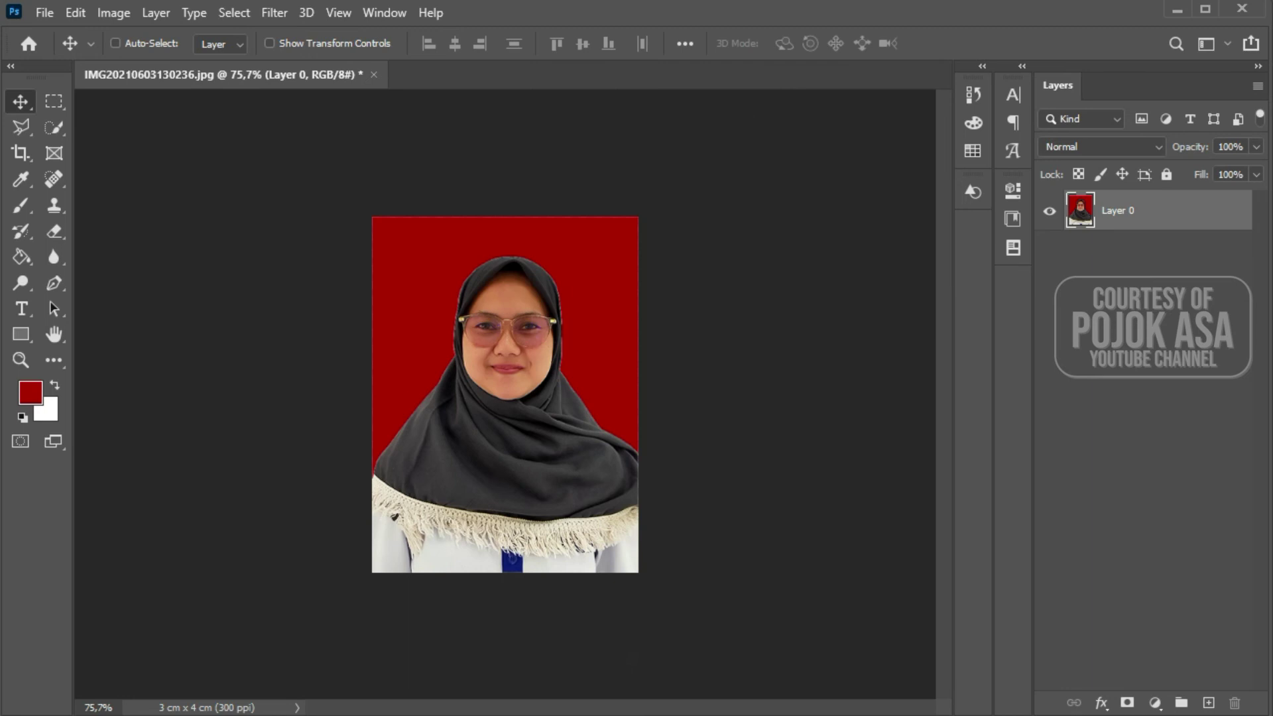
key(alt+Tab)
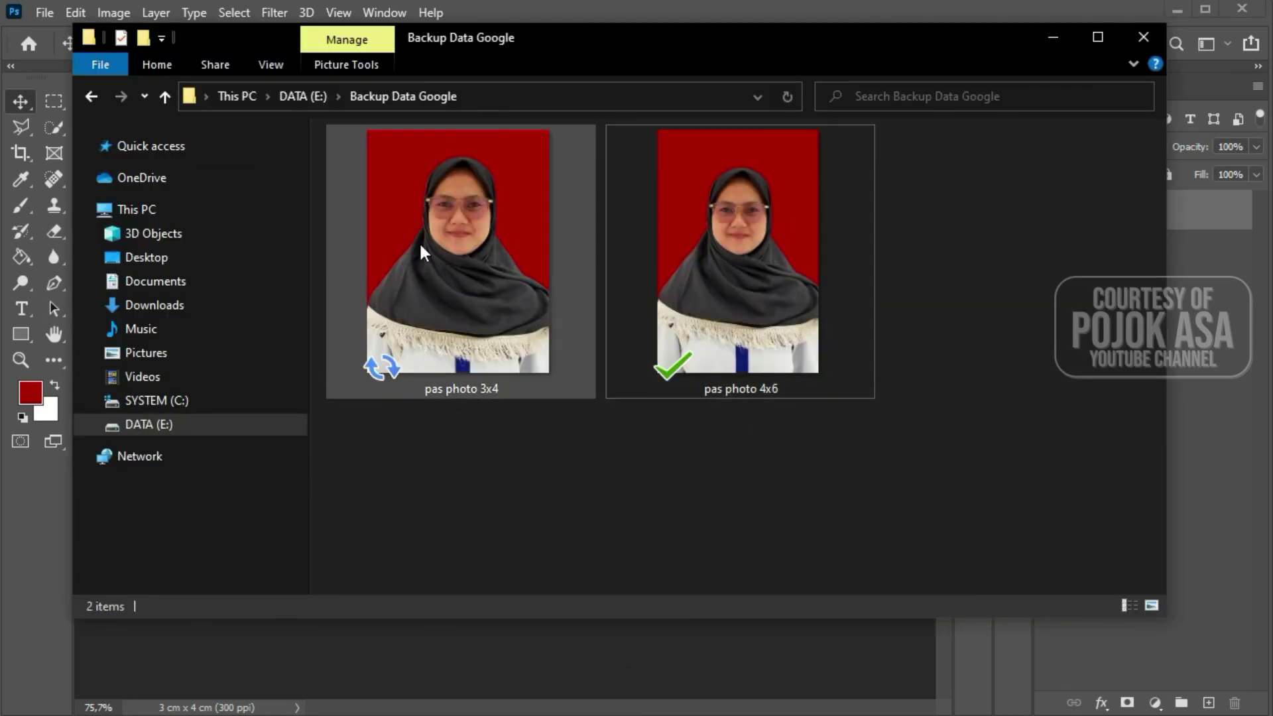
click(983, 406)
click(1067, 12)
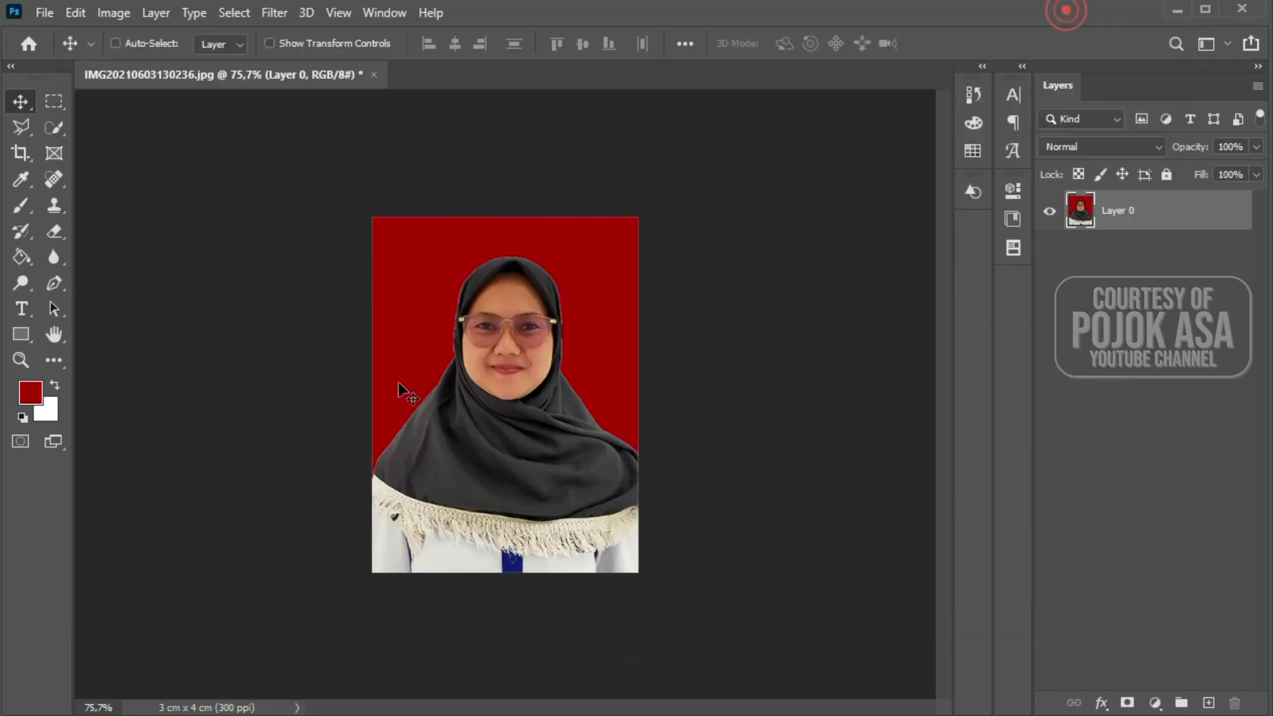
click(700, 387)
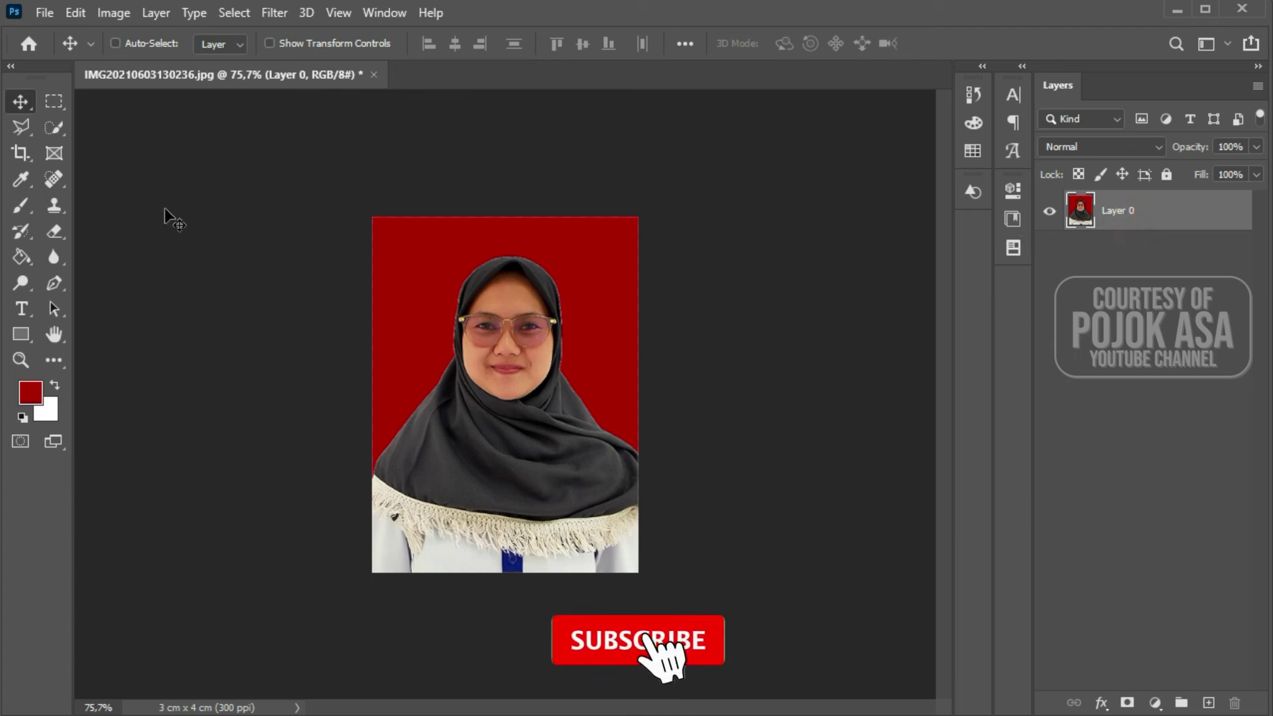
- Crop the photo to 2 cm wide and 3 cm high at 300 px/in, and return to the Move tool
click(21, 154)
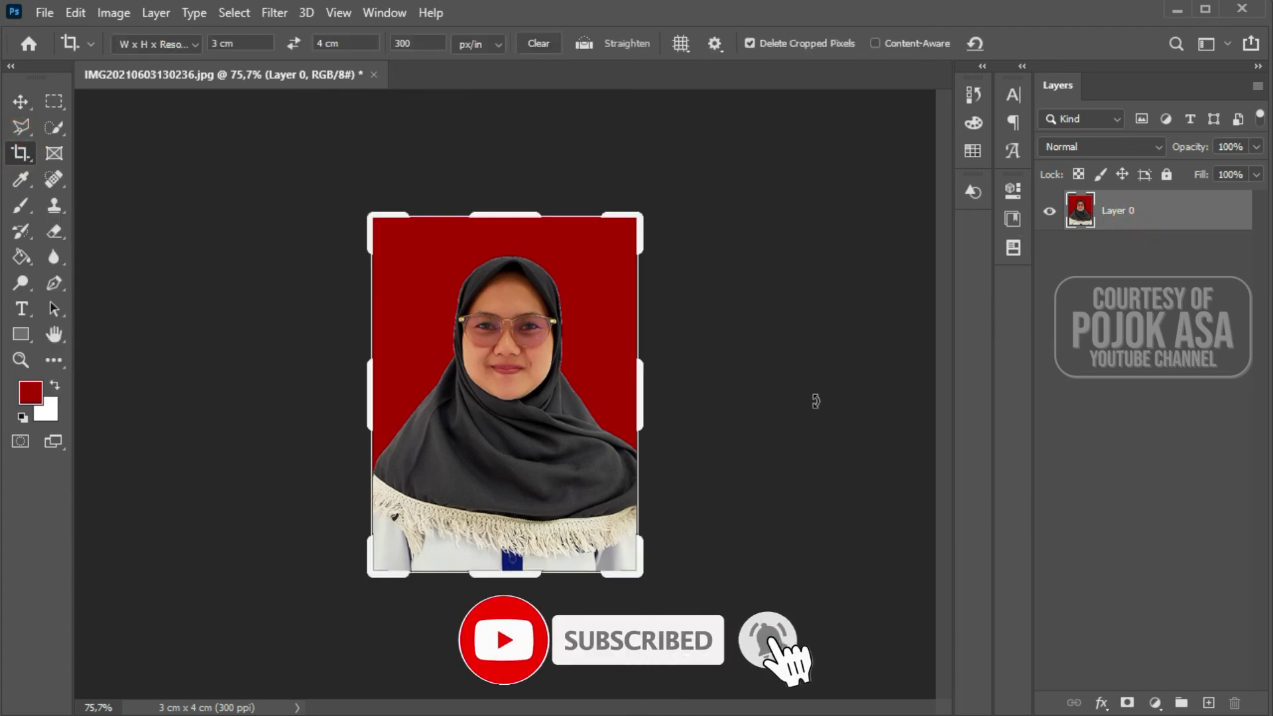
drag(218, 43, 202, 45)
text(2)
drag(325, 43, 318, 46)
text(3)
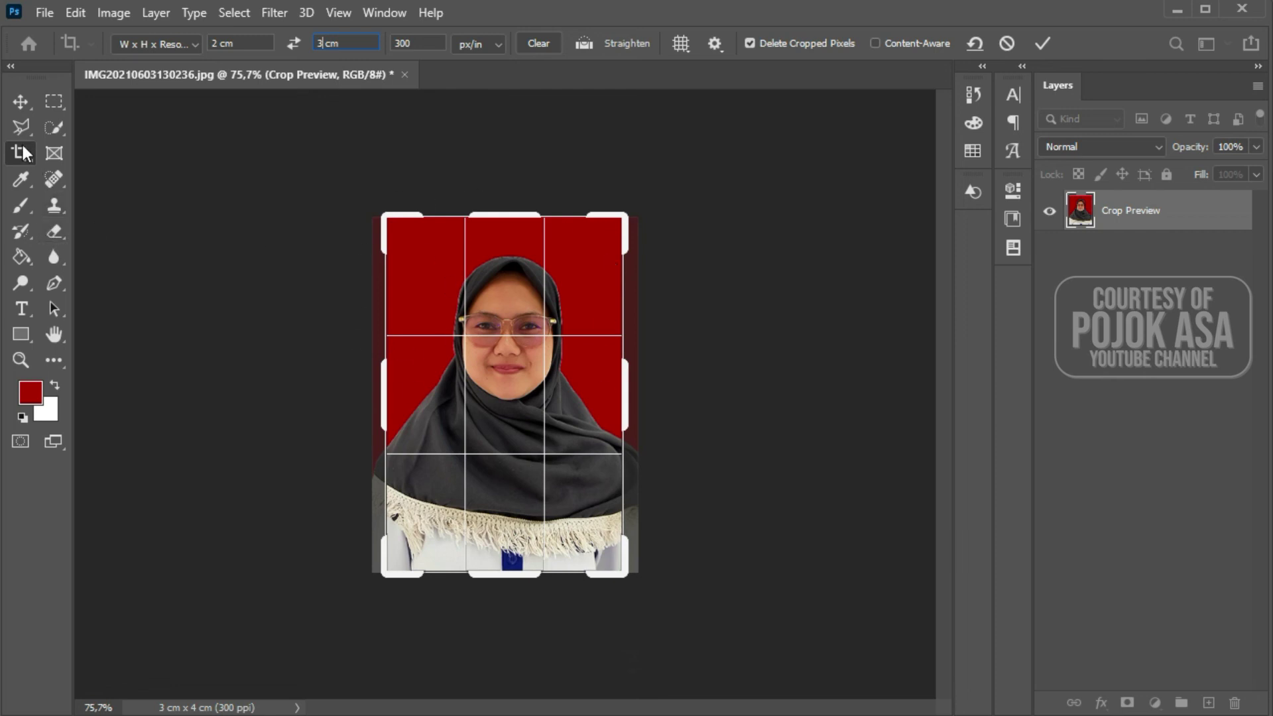
click(20, 101)
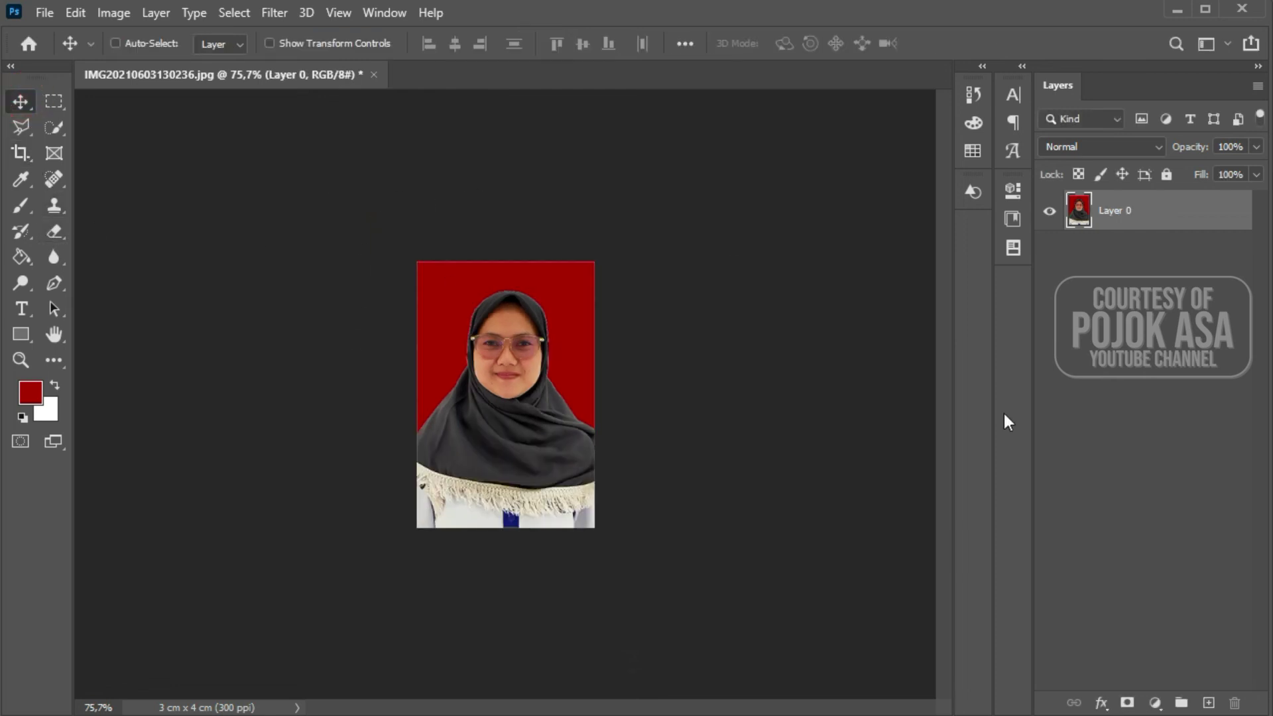
scroll(587, 372, up, 2)
scroll(594, 377, up, 1)
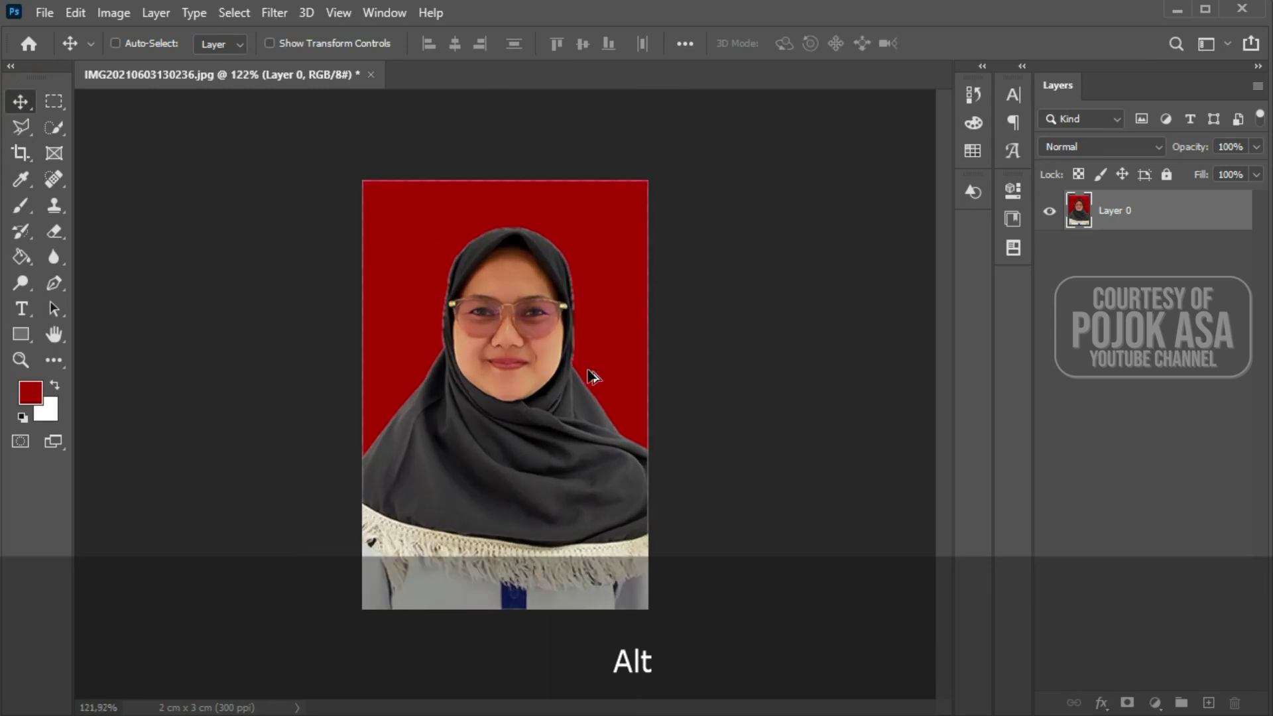
scroll(592, 375, down, 2)
scroll(592, 375, up, 1)
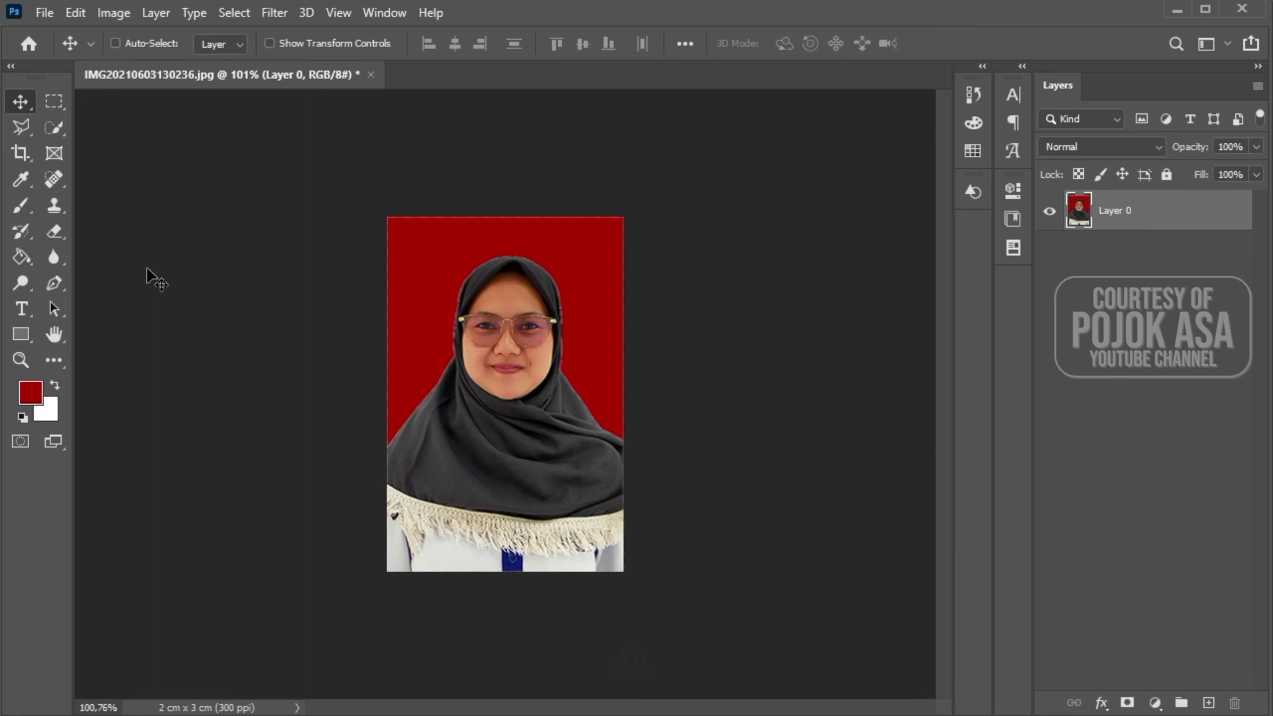
- Start saving a JPEG copy of the 2 x 3 cm photo into the Backup Data Google folder on DATA (E:)
click(44, 14)
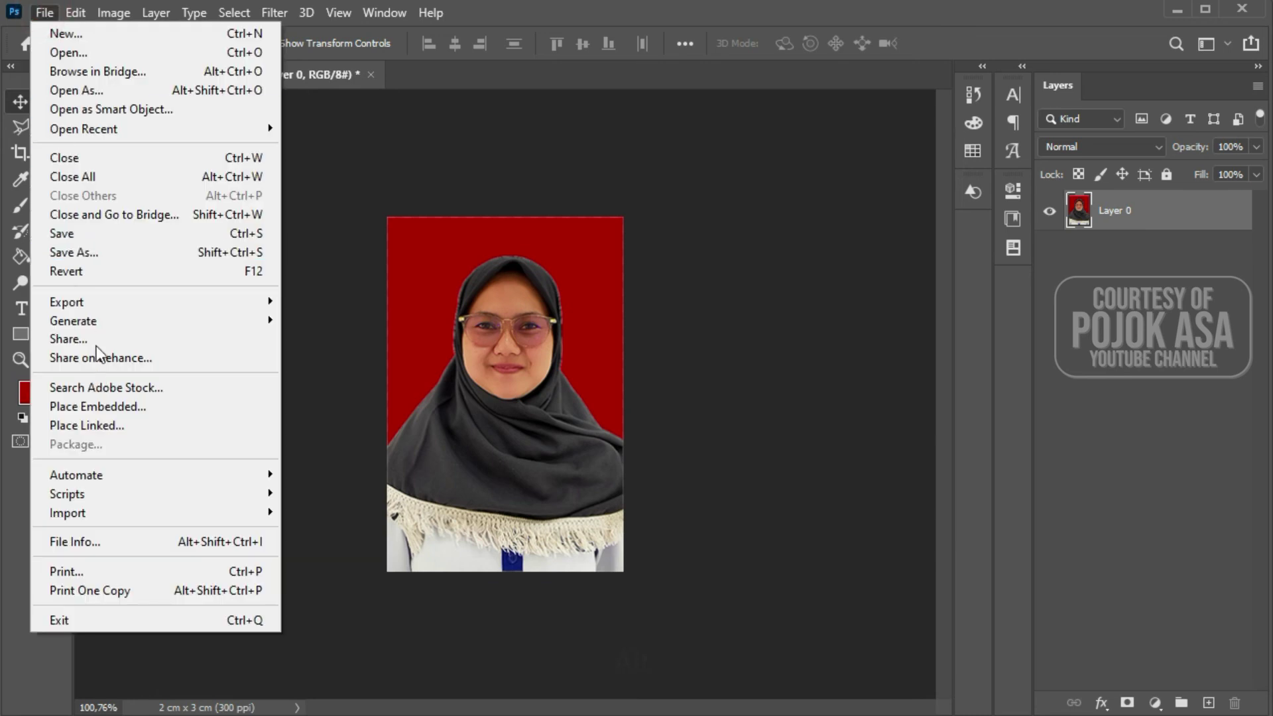
click(84, 260)
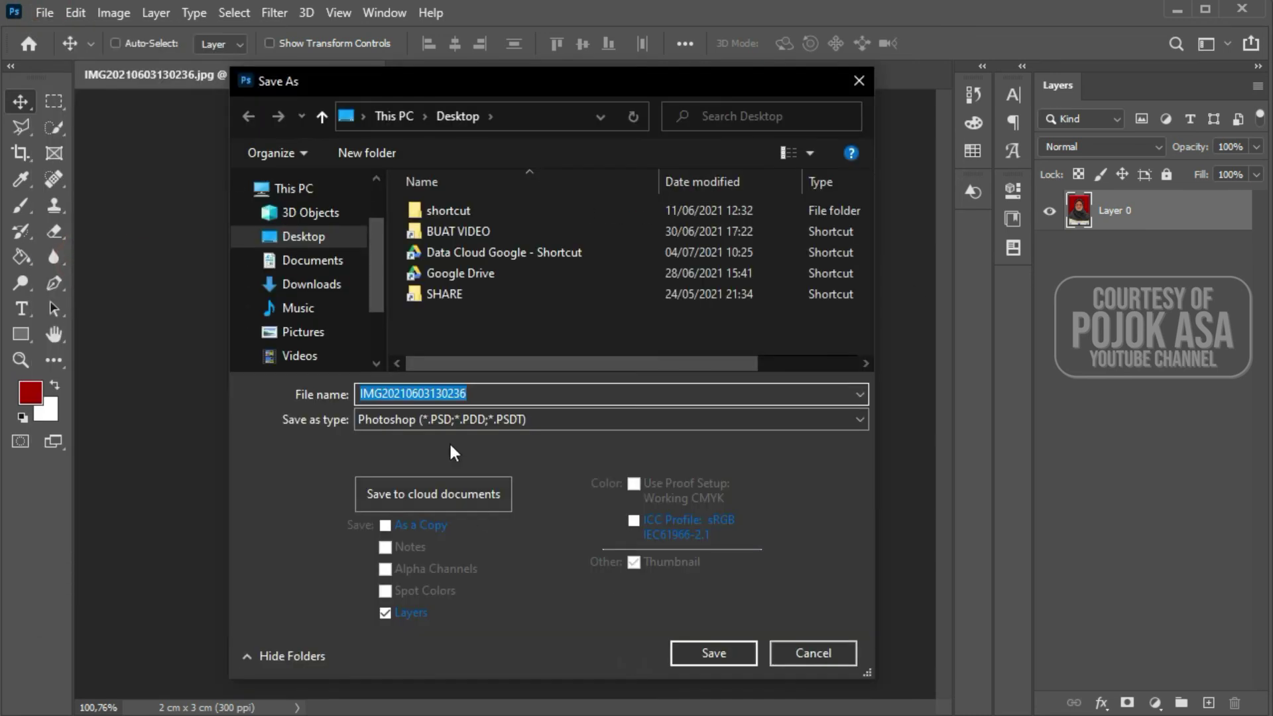
click(440, 419)
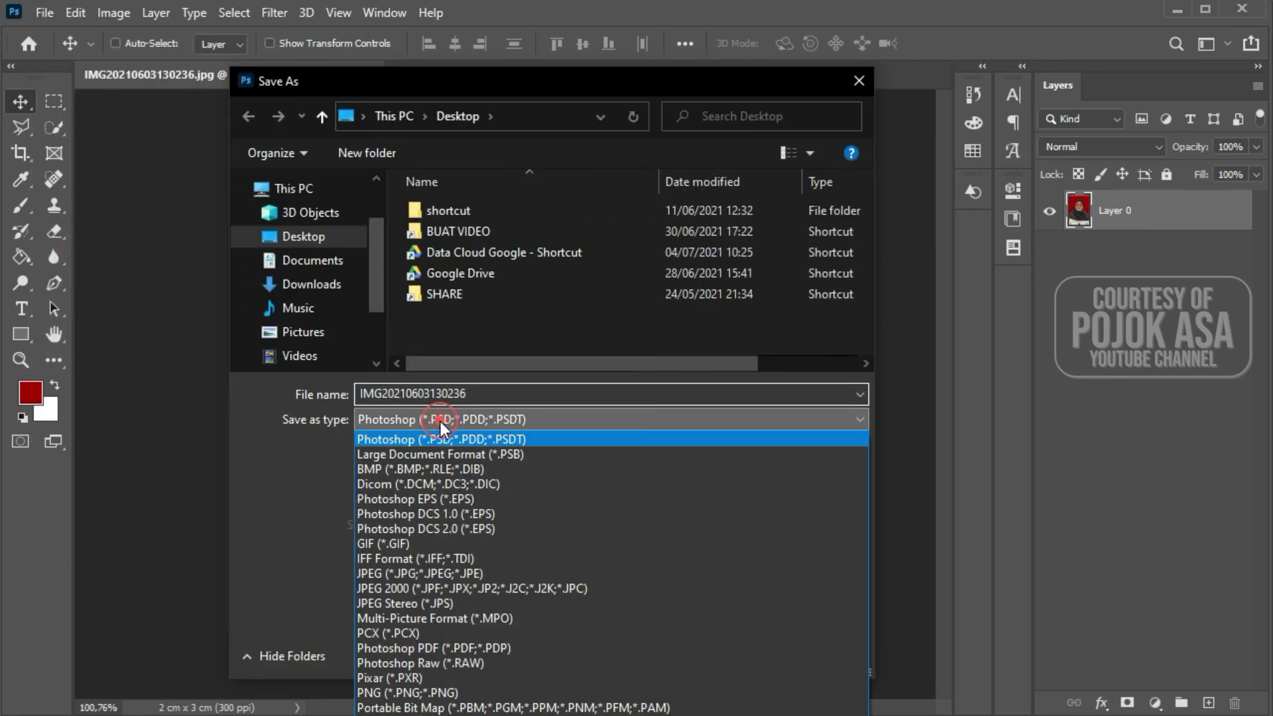
click(401, 577)
scroll(329, 337, down, 2)
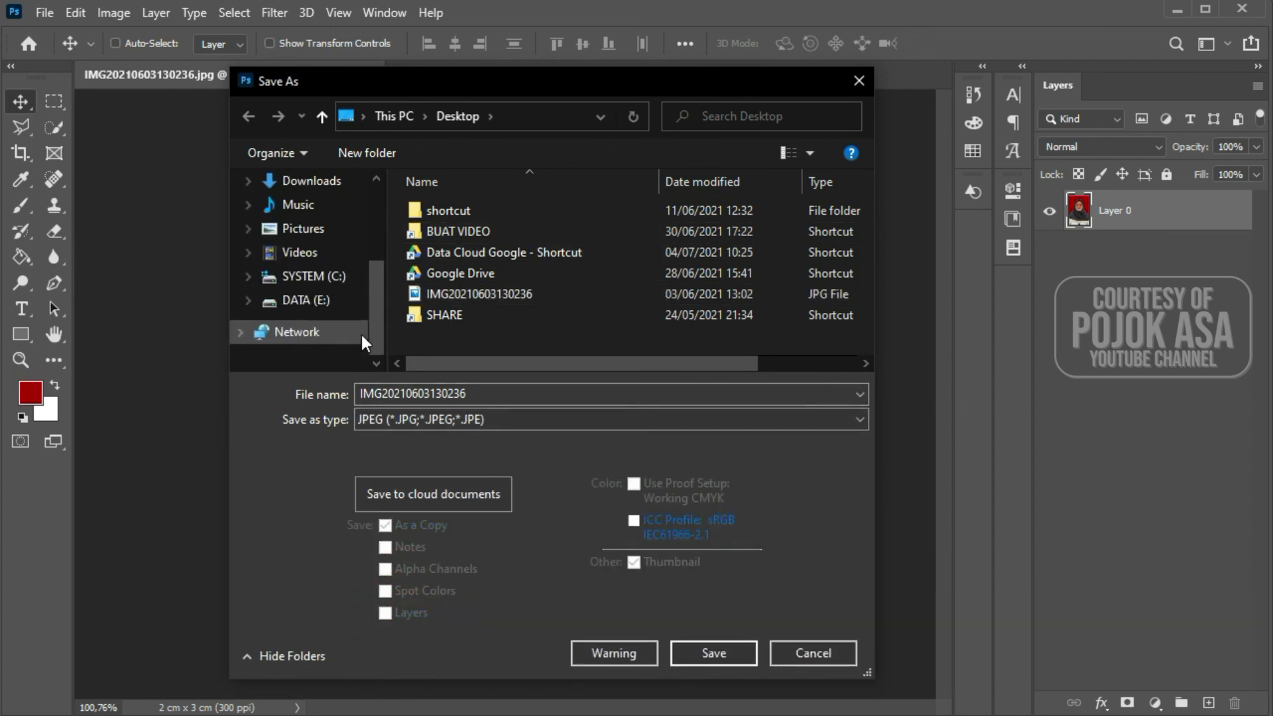
click(303, 300)
double_click(698, 292)
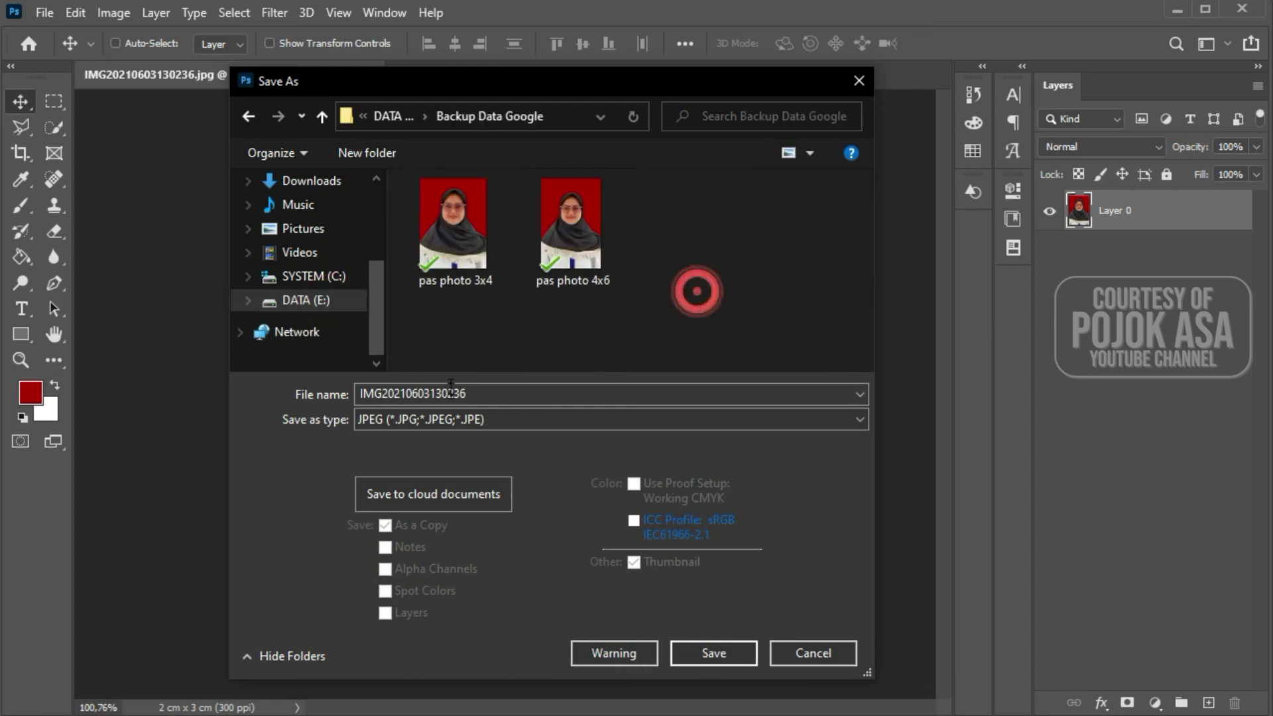
- Name the copy pas photo 2x3, based on an existing file name, and save it at Maximum quality 12 with the Baseline ("Standard") format
click(577, 272)
click(456, 394)
drag(445, 393, 417, 395)
text(2)
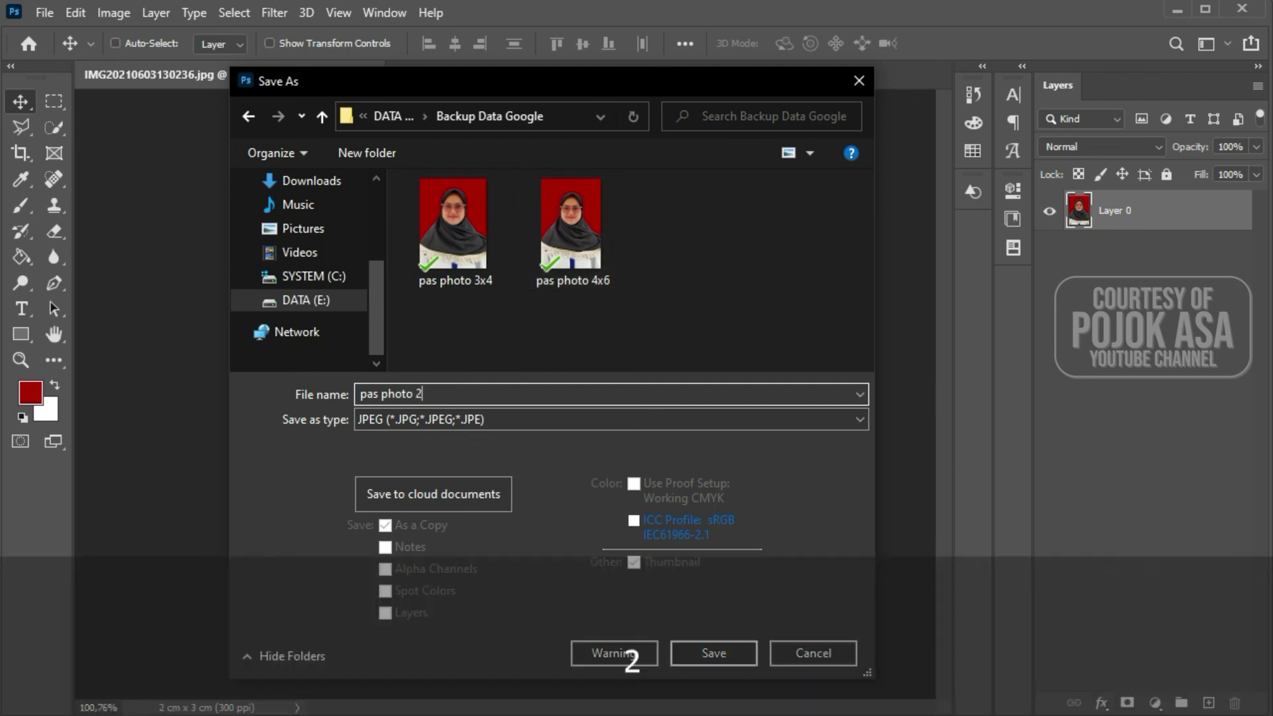
text(x3)
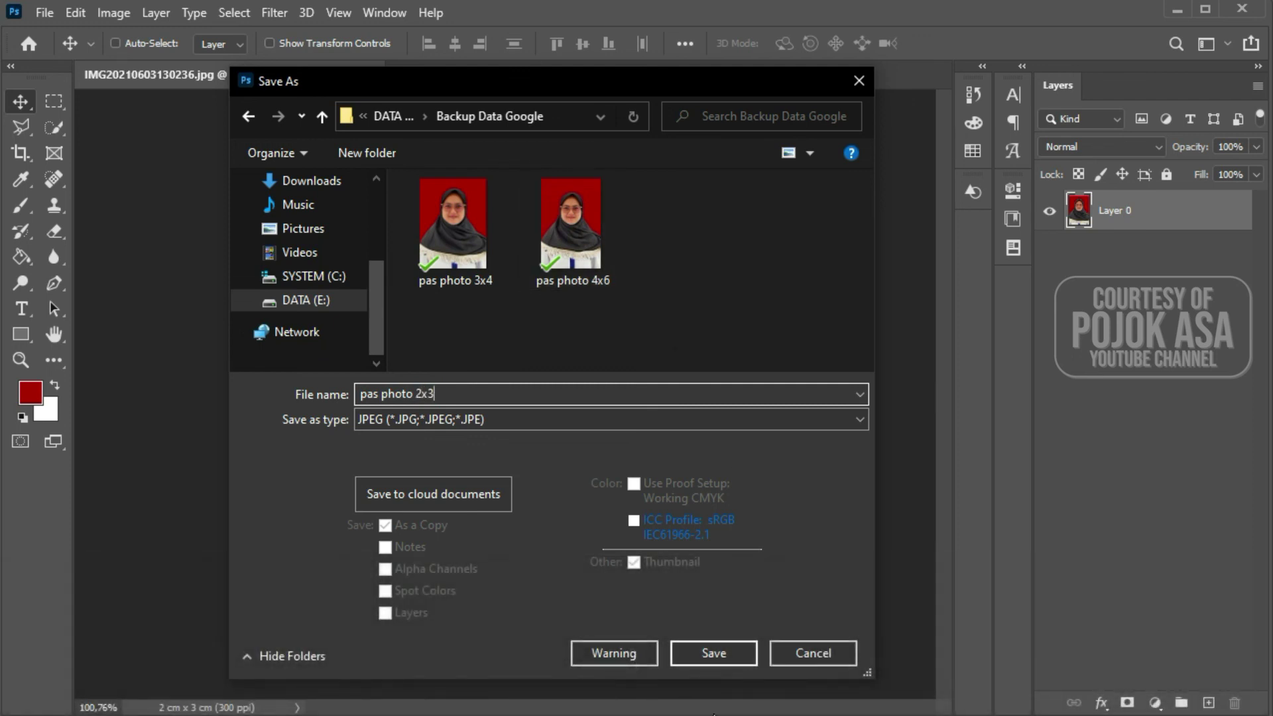
click(710, 654)
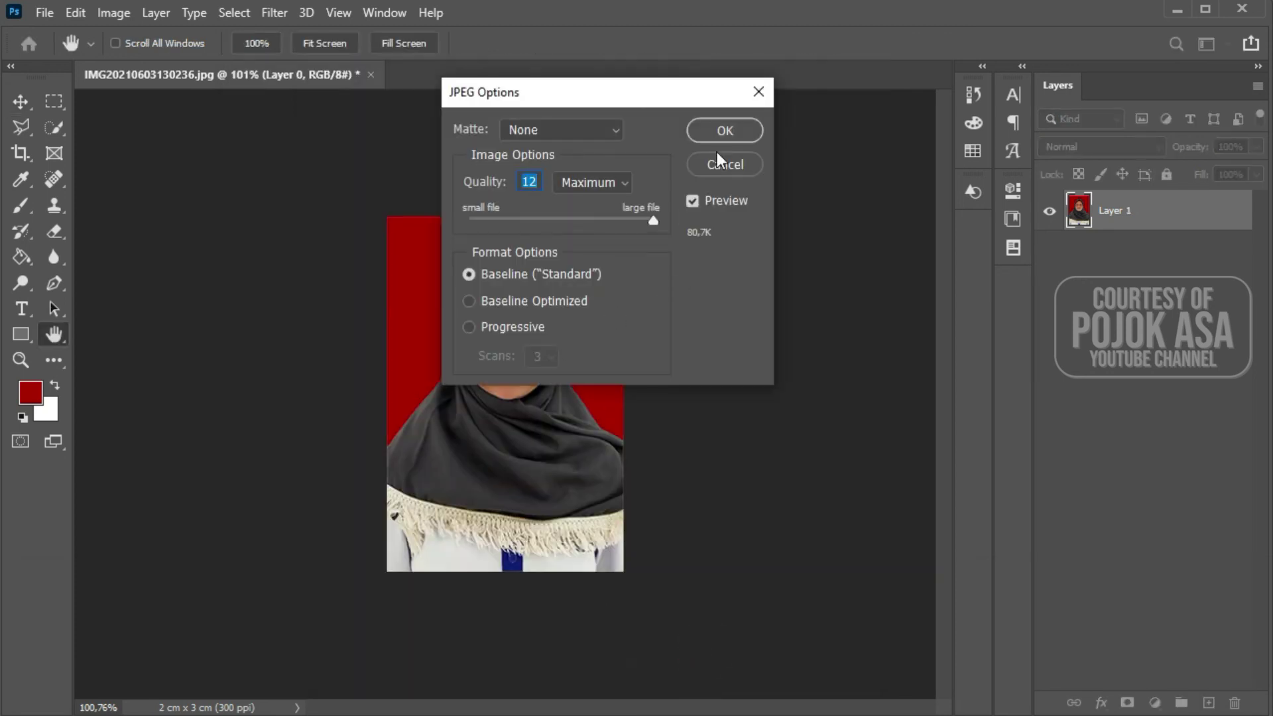
click(725, 130)
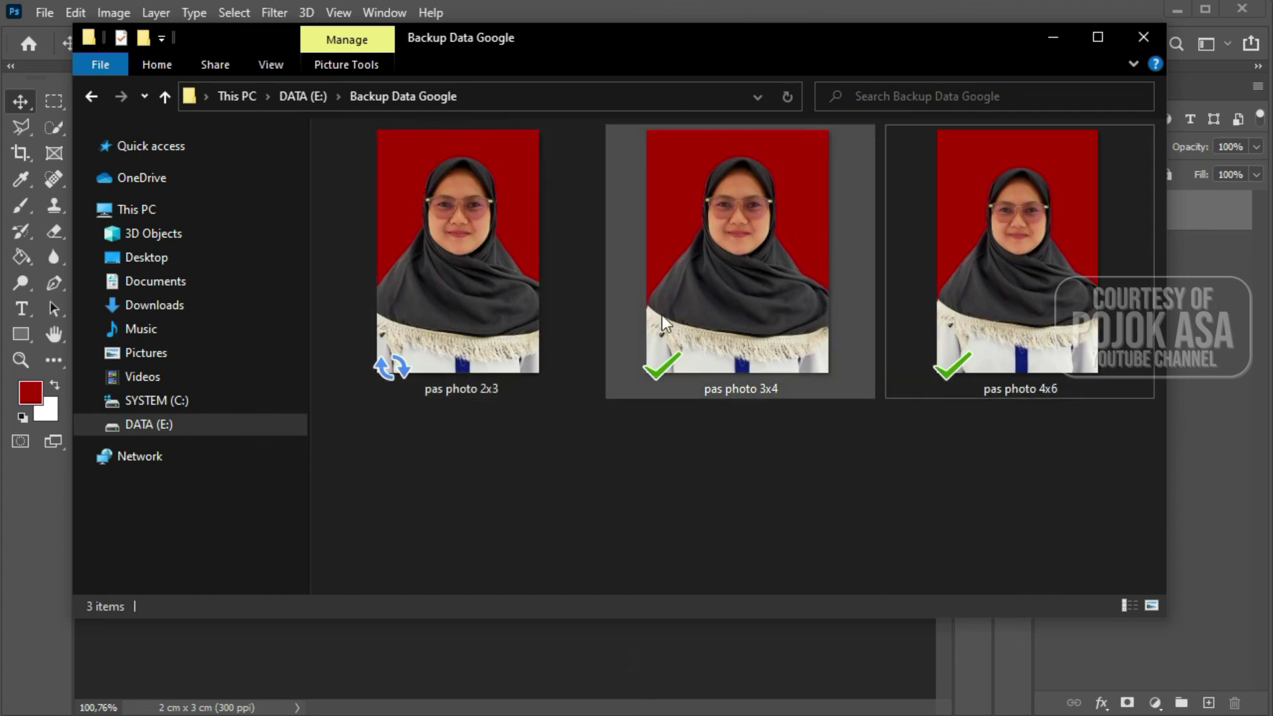
- Check the saved passport photos in the Backup Data Google folder in File Explorer, and return to the photo in Photoshop
right_click(638, 479)
click(714, 557)
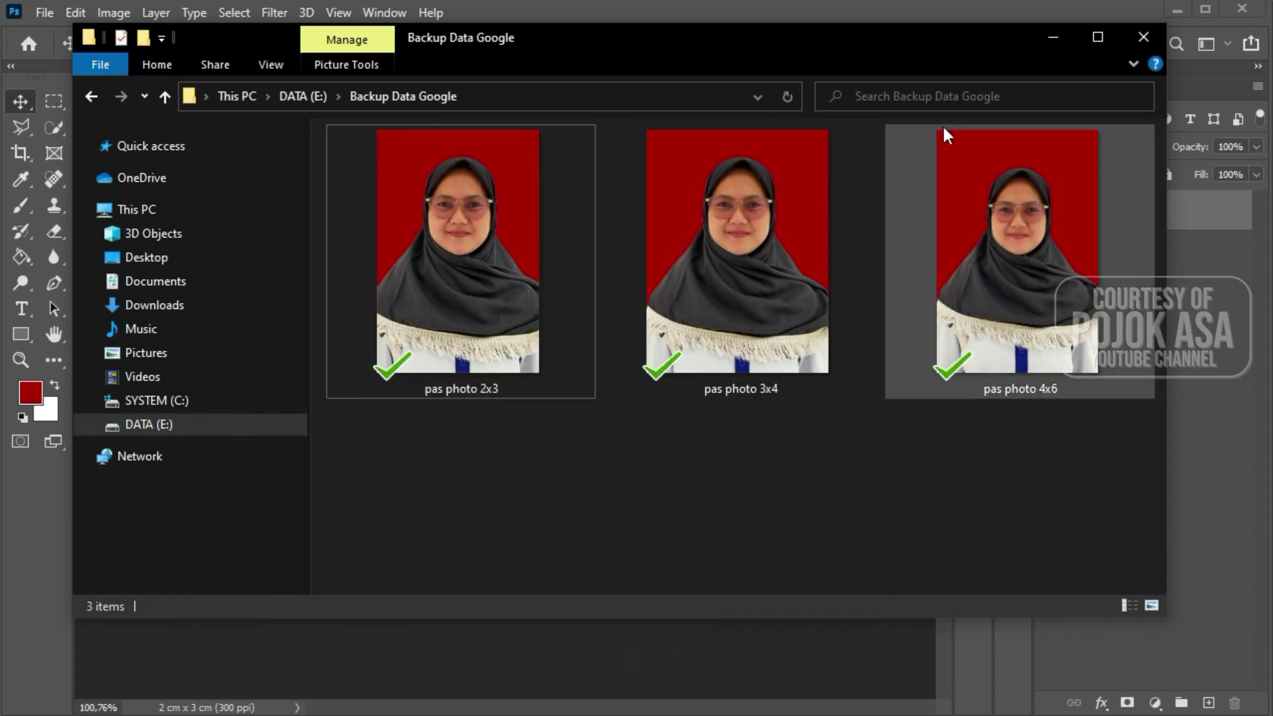
click(1053, 37)
click(764, 392)
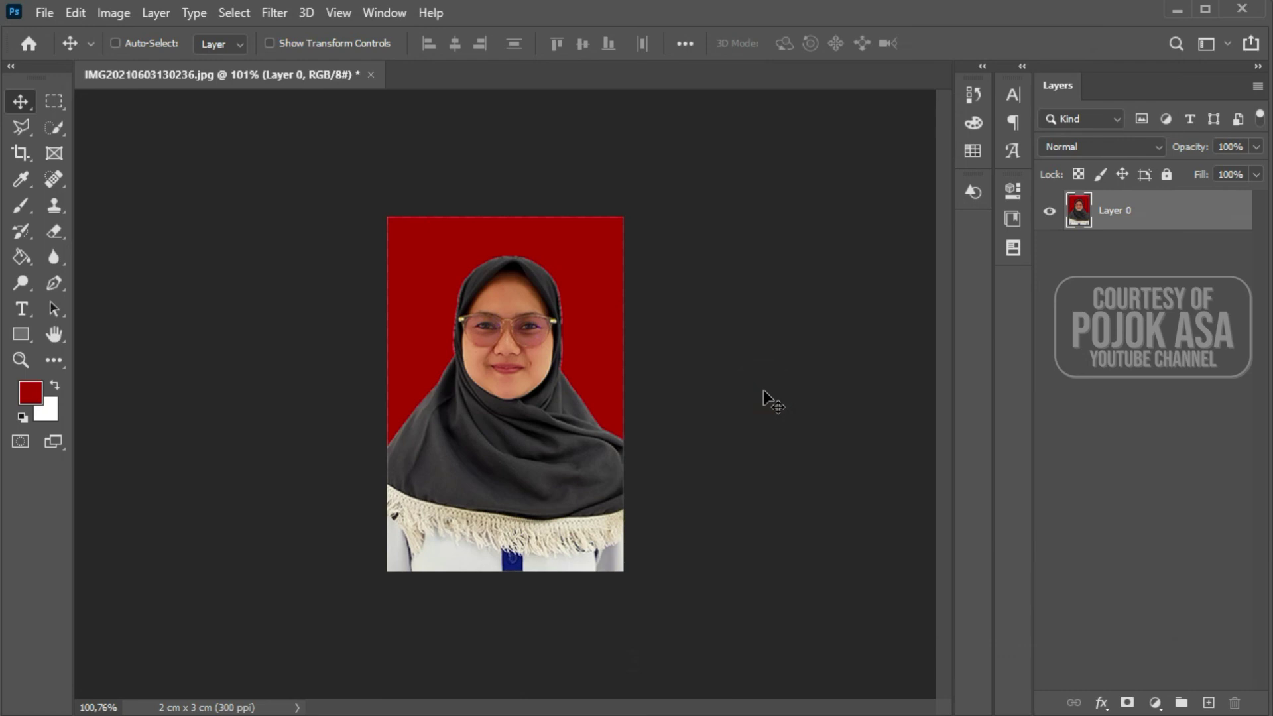
scroll(750, 397, down, 1)
scroll(730, 392, up, 2)
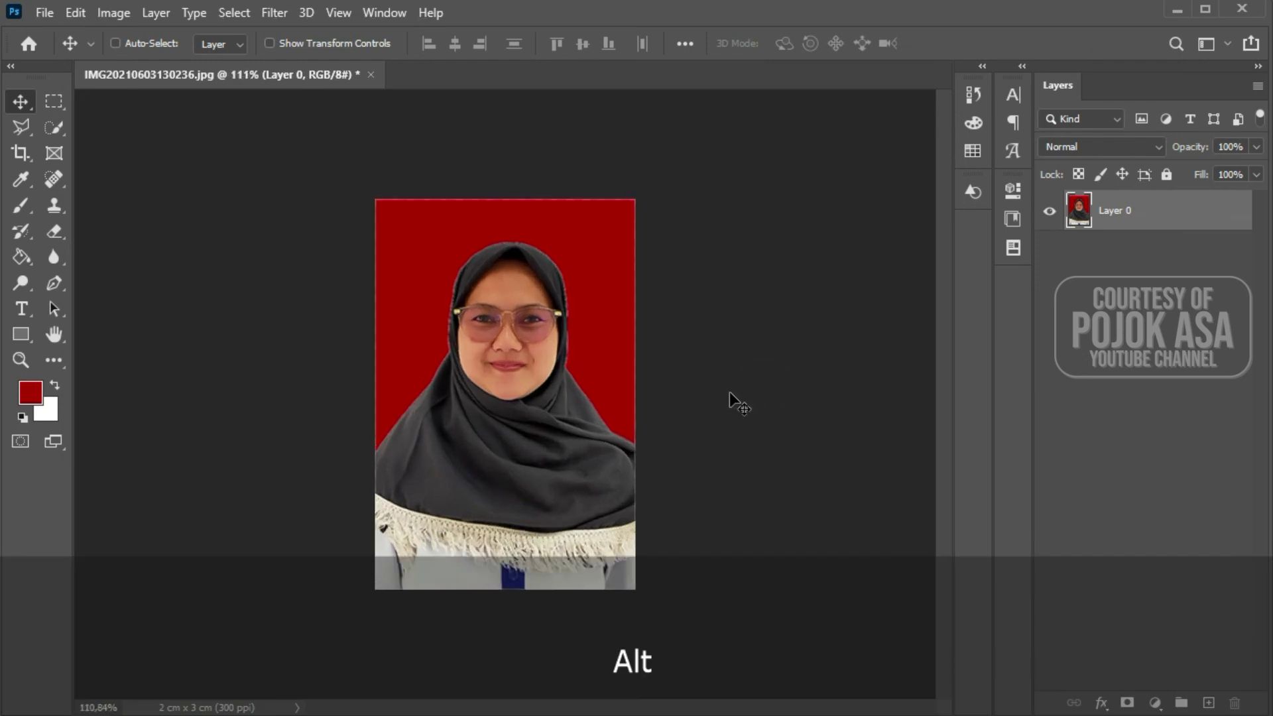